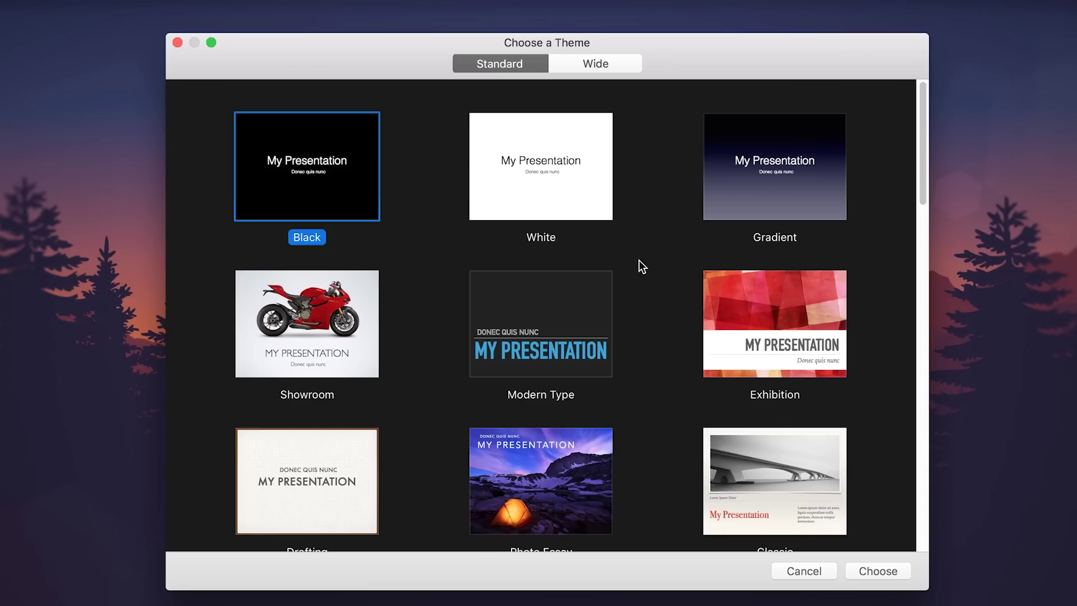
Create a new widescreen presentation using the White theme
left_click(611, 65)
left_click(584, 160)
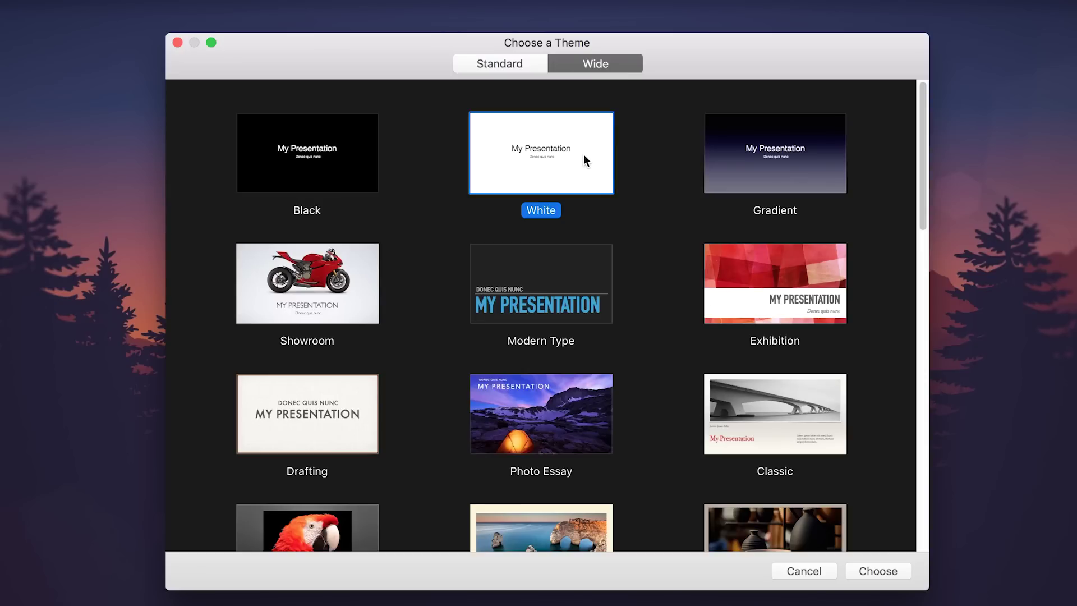
left_click(896, 567)
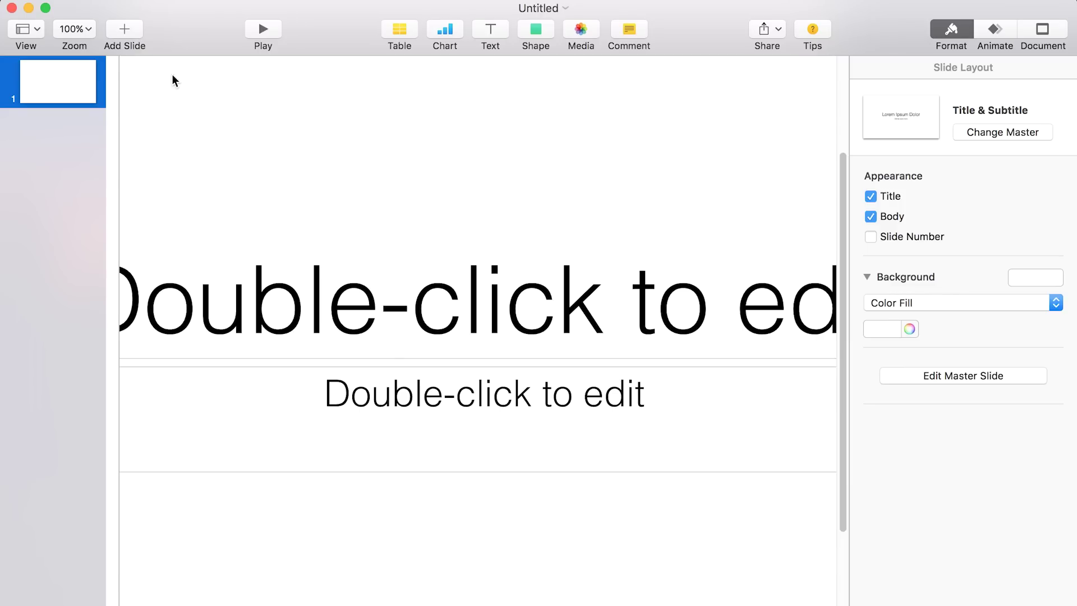
At 25% zoom, delete the first slide's title and subtitle placeholders
left_click(89, 36)
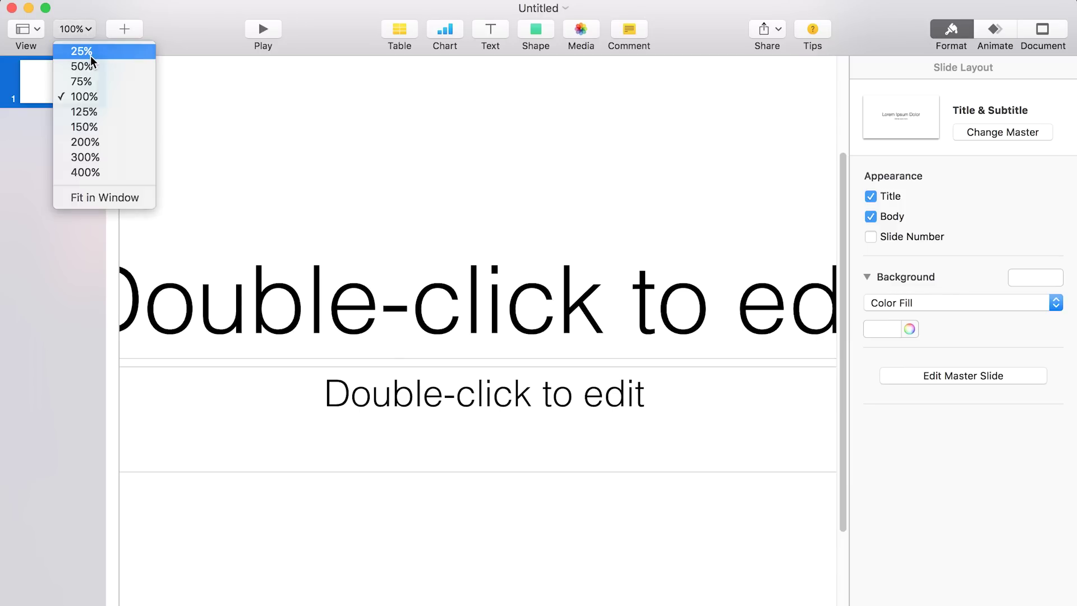
left_click(90, 55)
left_click_drag(339, 212, 548, 459)
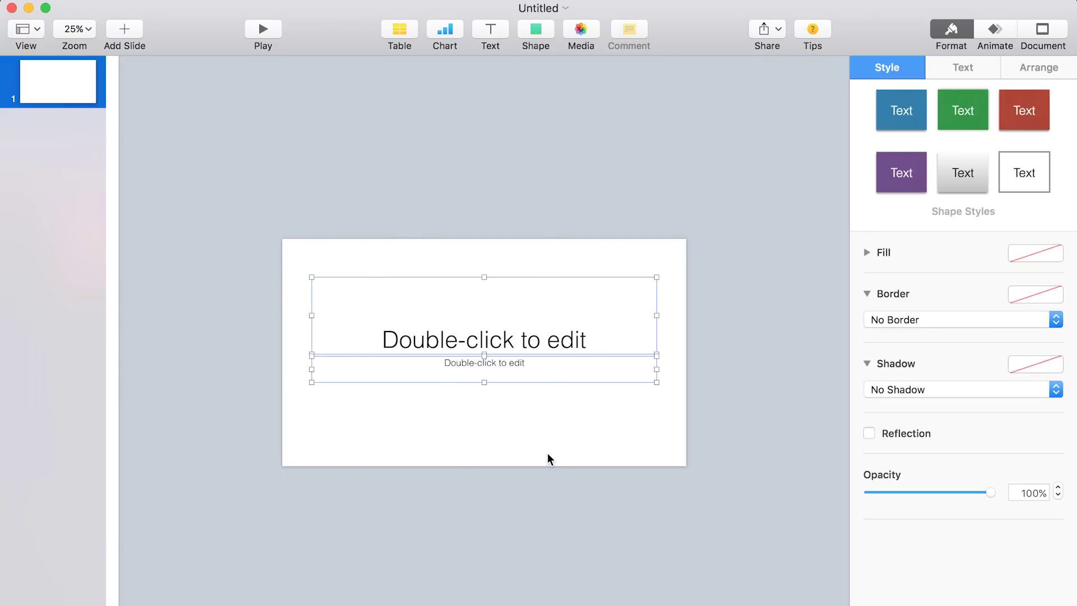
key("Delete")
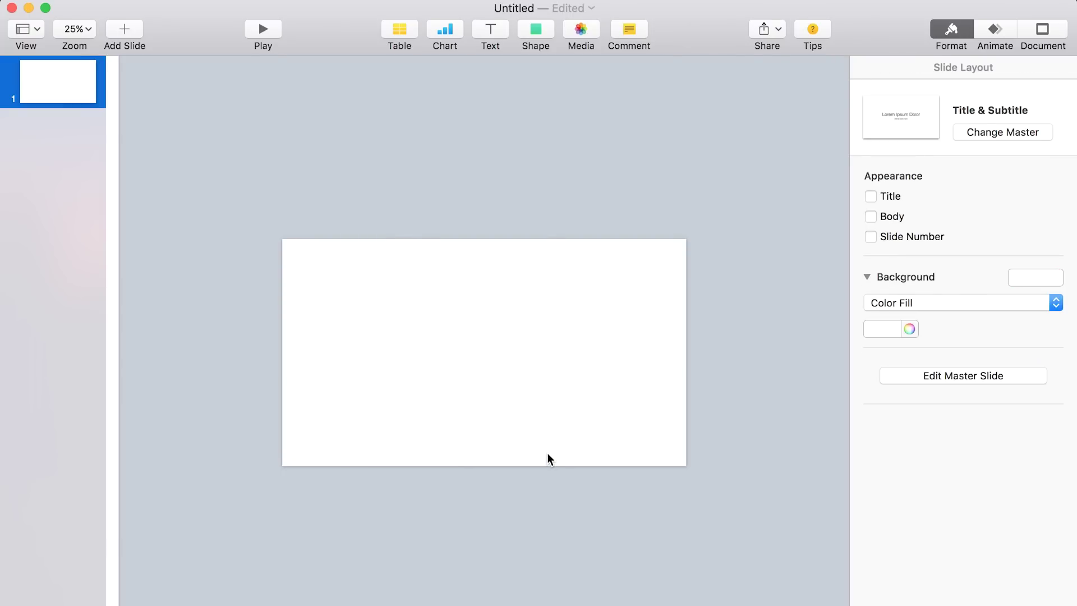
Insert a rounded square and set its fill to No Fill
left_click(545, 32)
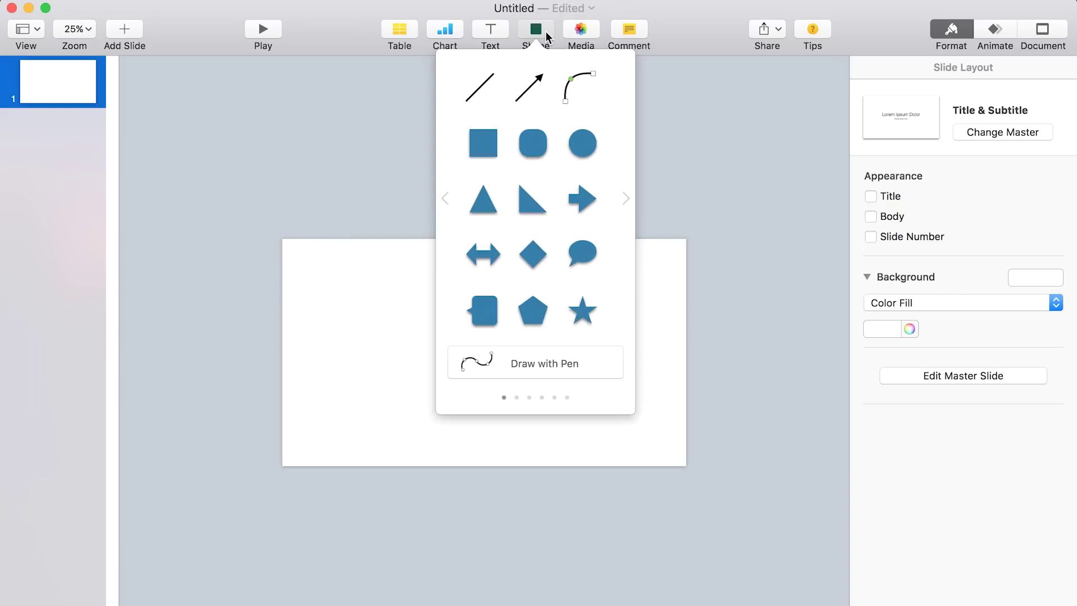
left_click(536, 143)
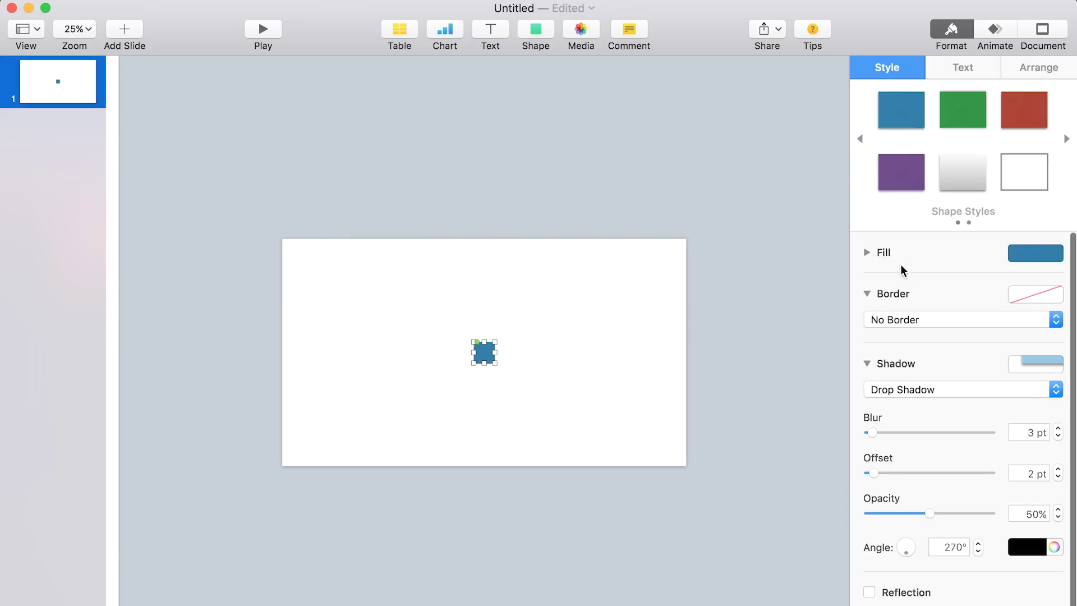
left_click(866, 251)
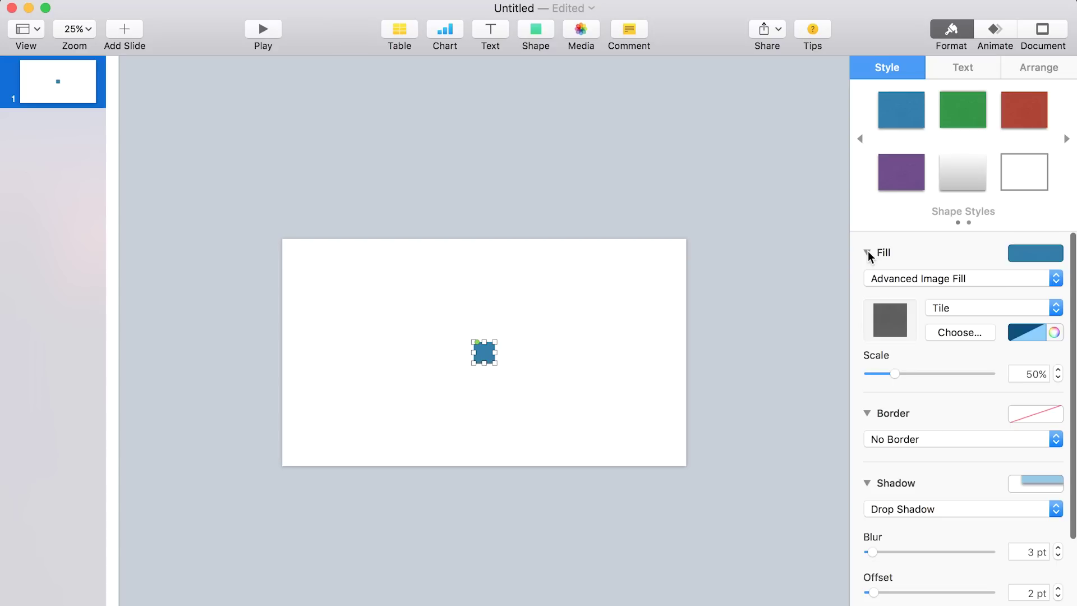
left_click(945, 281)
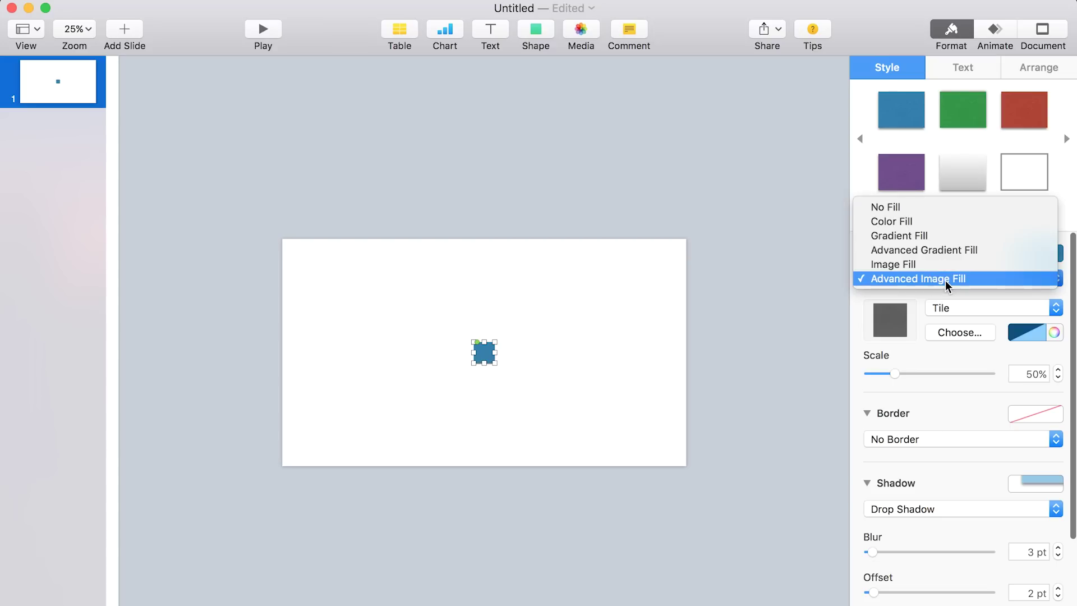
left_click(946, 209)
Give the shape a 15 pt solid line border and No Shadow
left_click(944, 348)
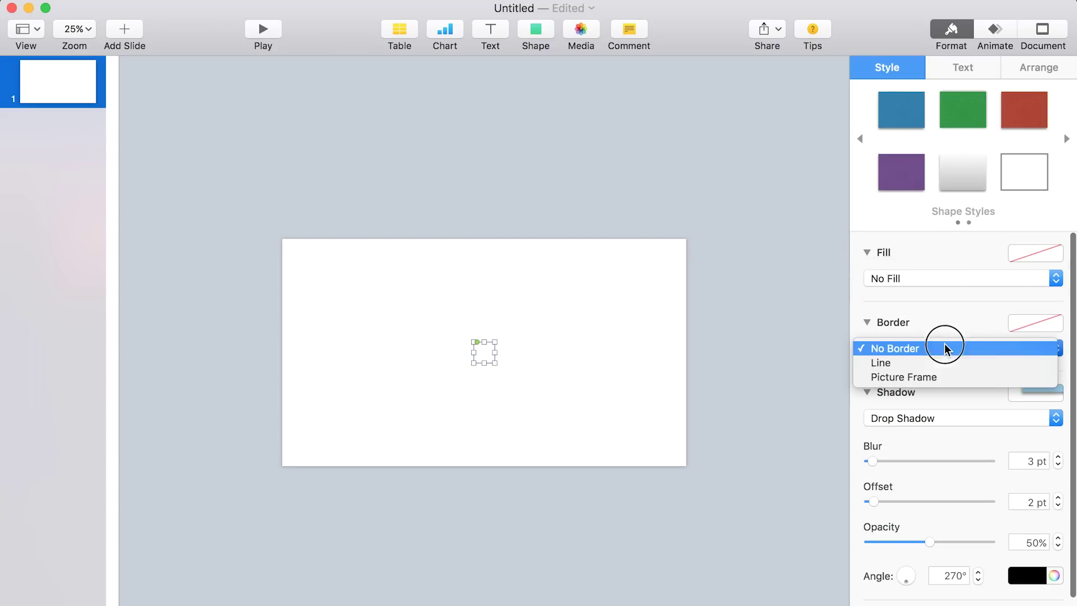
left_click(943, 360)
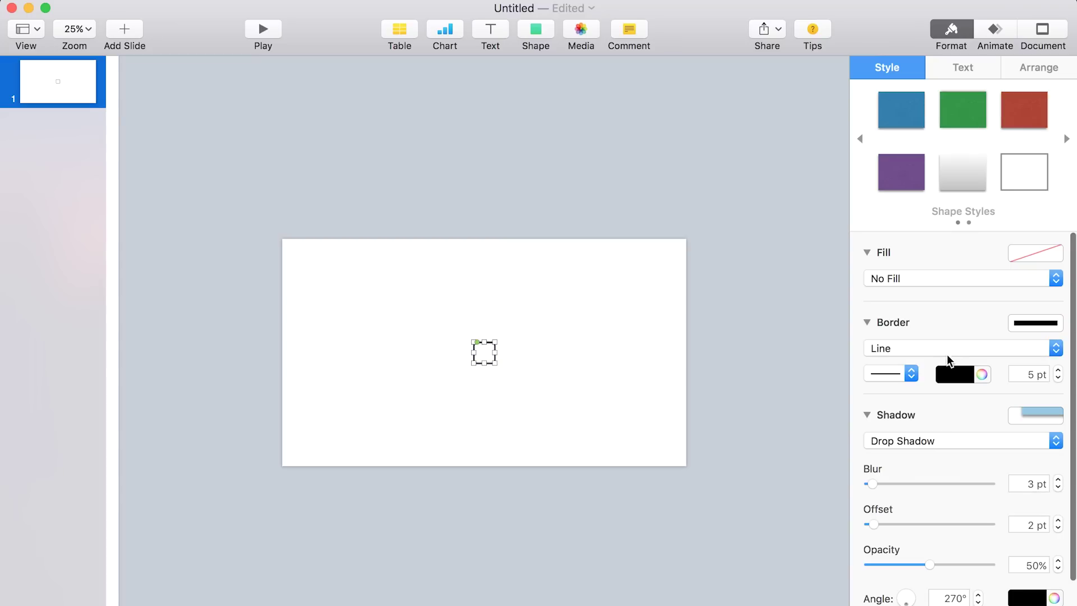
left_click(1015, 372)
type("1")
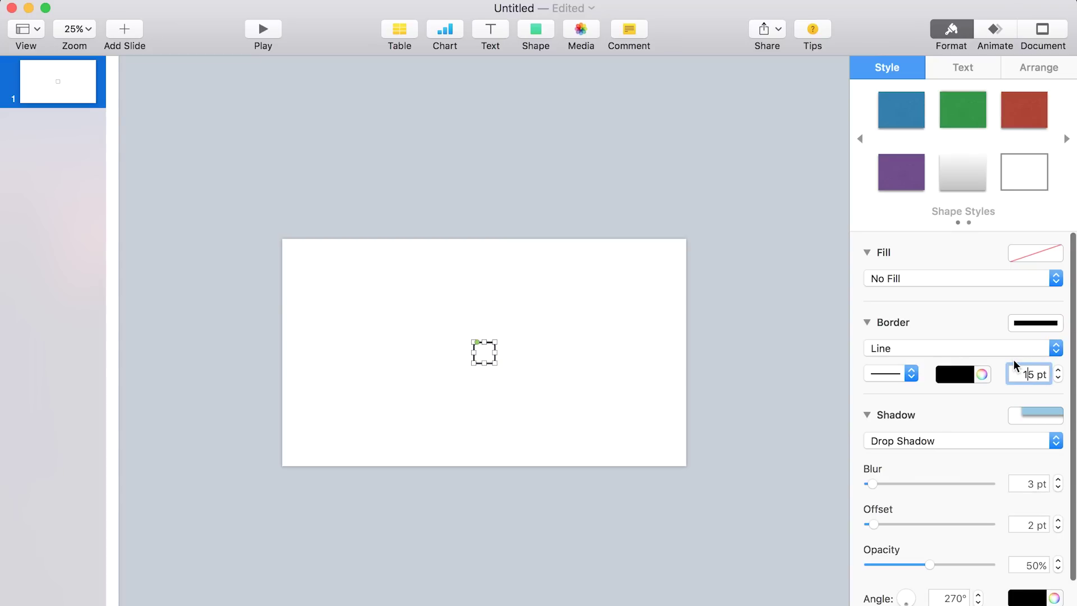
key("Return")
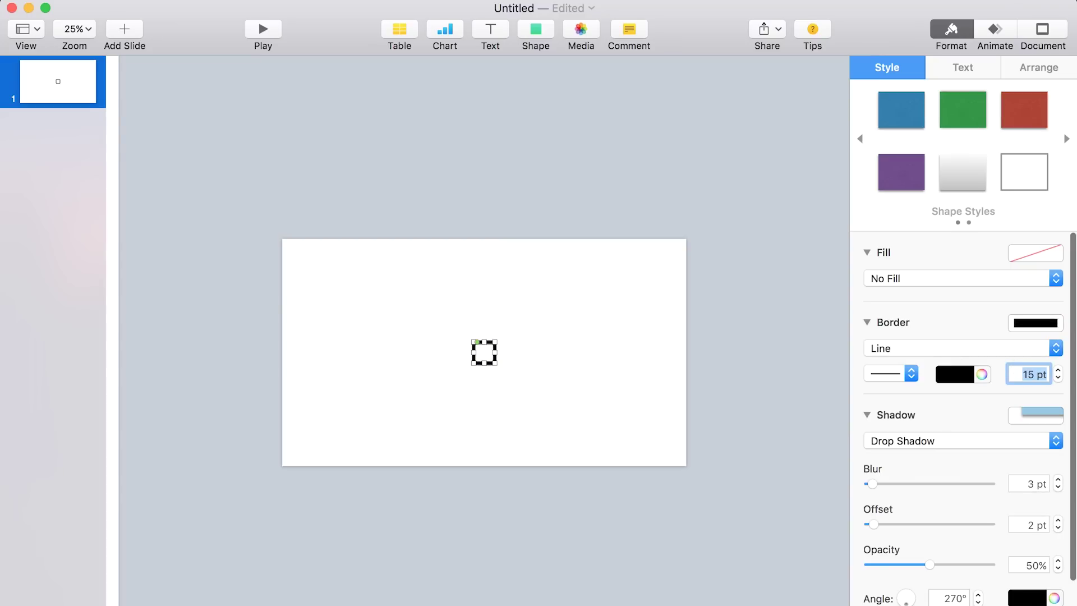
left_click(974, 439)
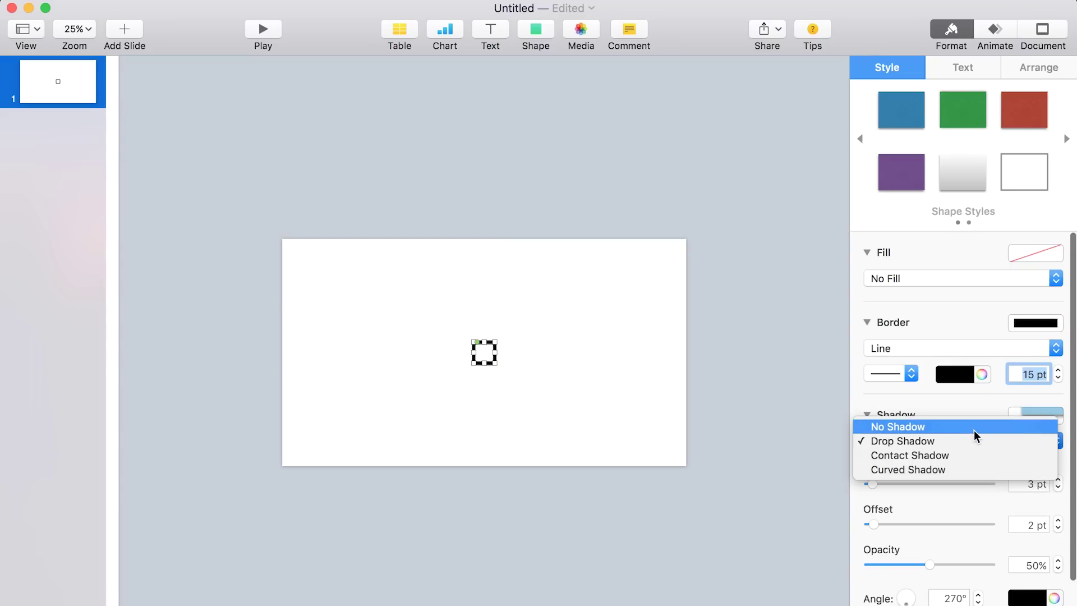
left_click(974, 427)
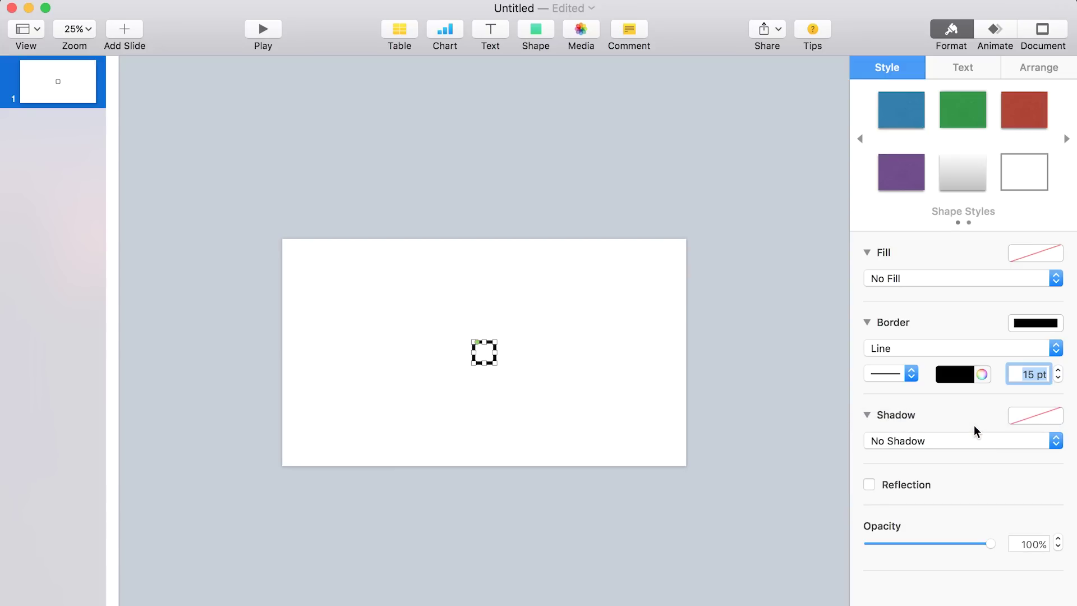
Size it 245×245 pt with 110 pt corners to form a circle, moved left of centre
left_click(1021, 67)
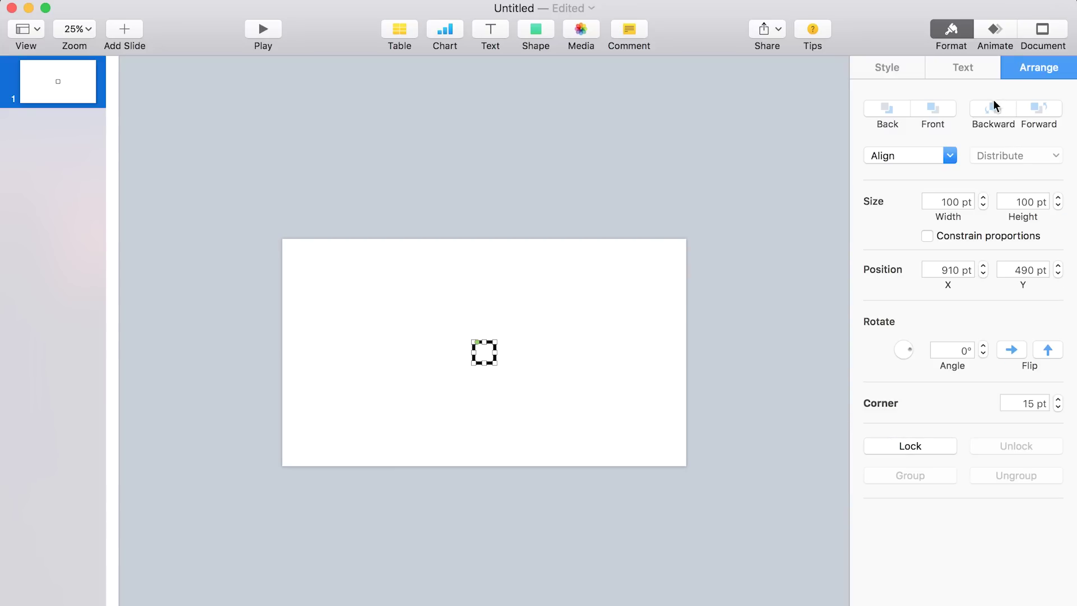
left_click(945, 204)
type("245")
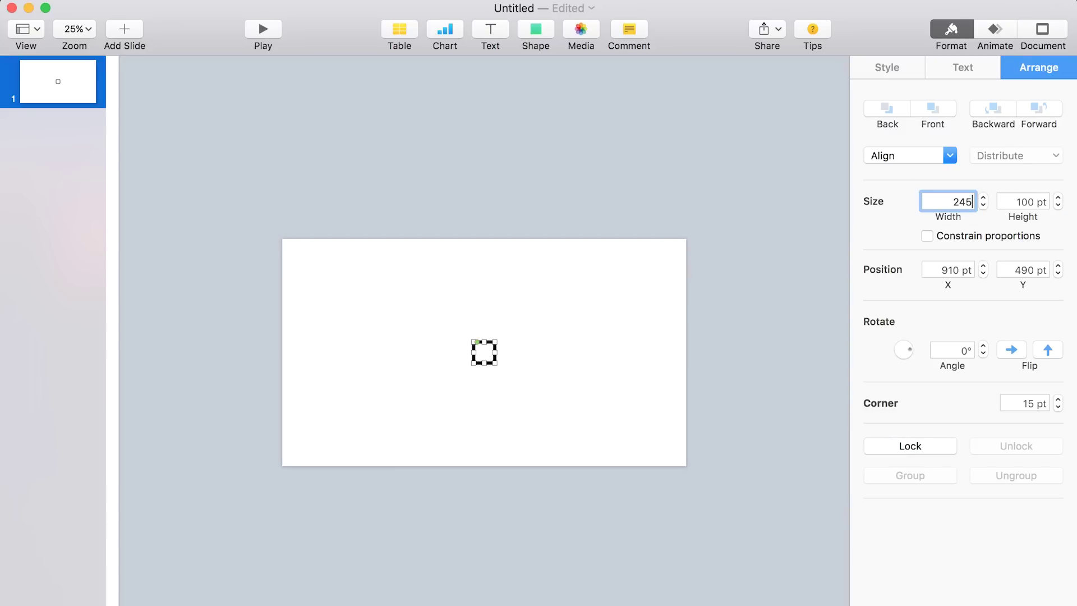
key("Tab")
type("245")
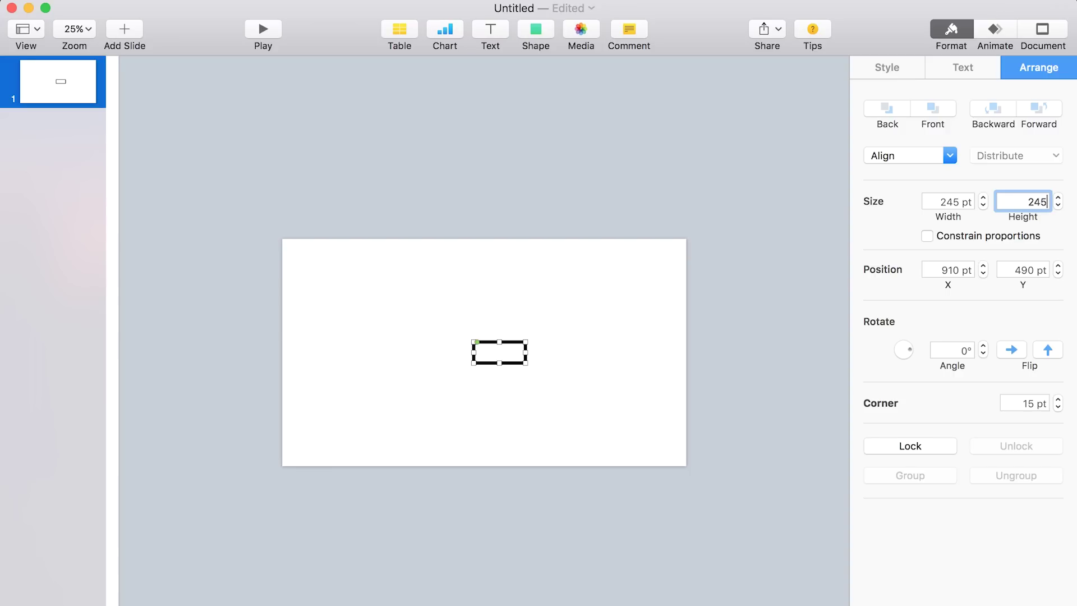
key("Return")
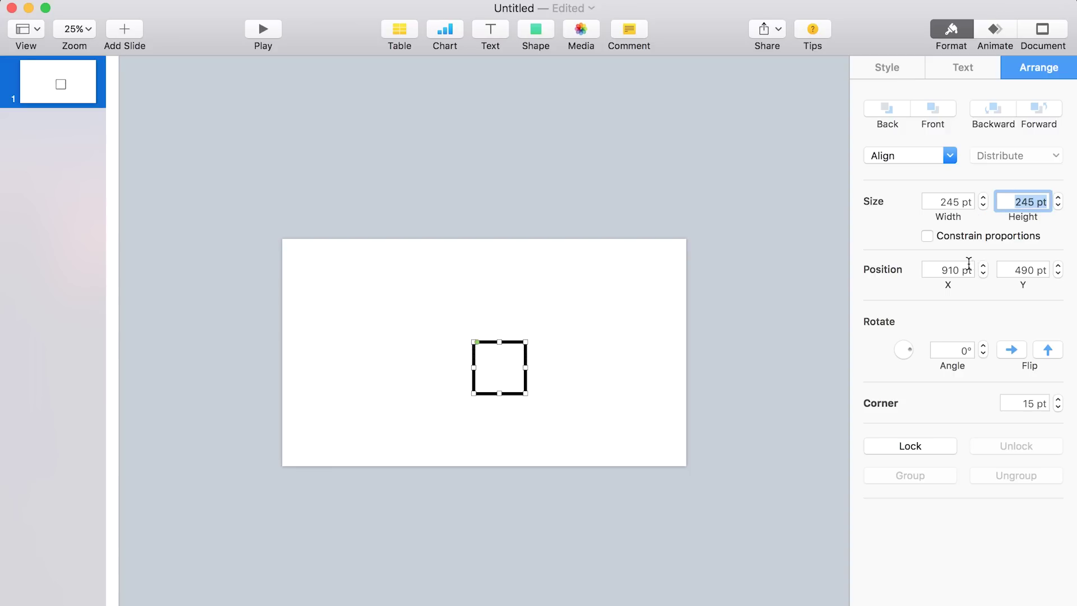
left_click_drag(1021, 403, 1032, 403)
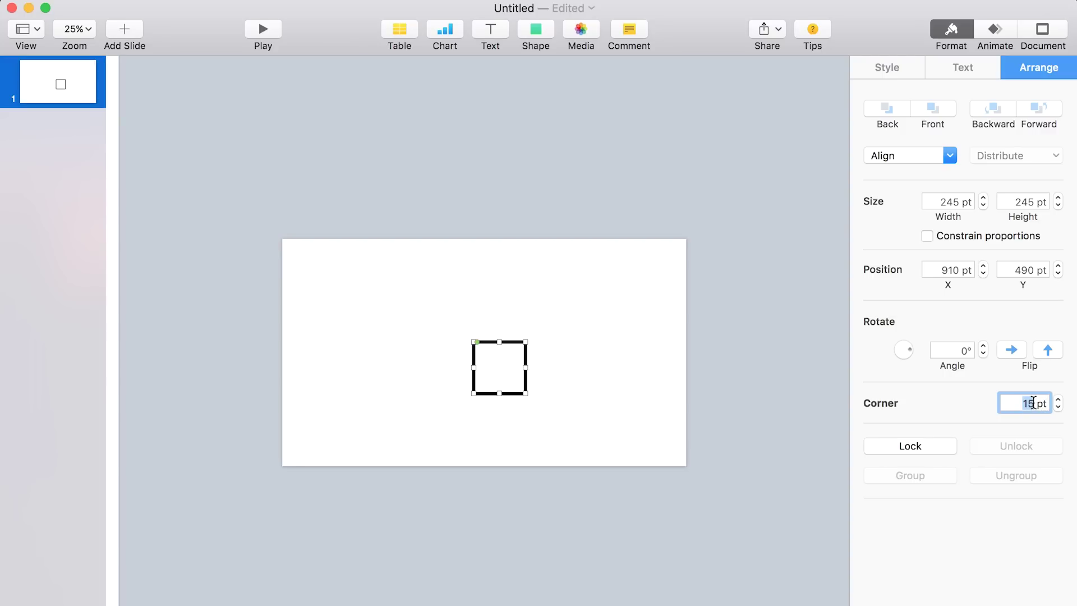
type("110")
key("Return")
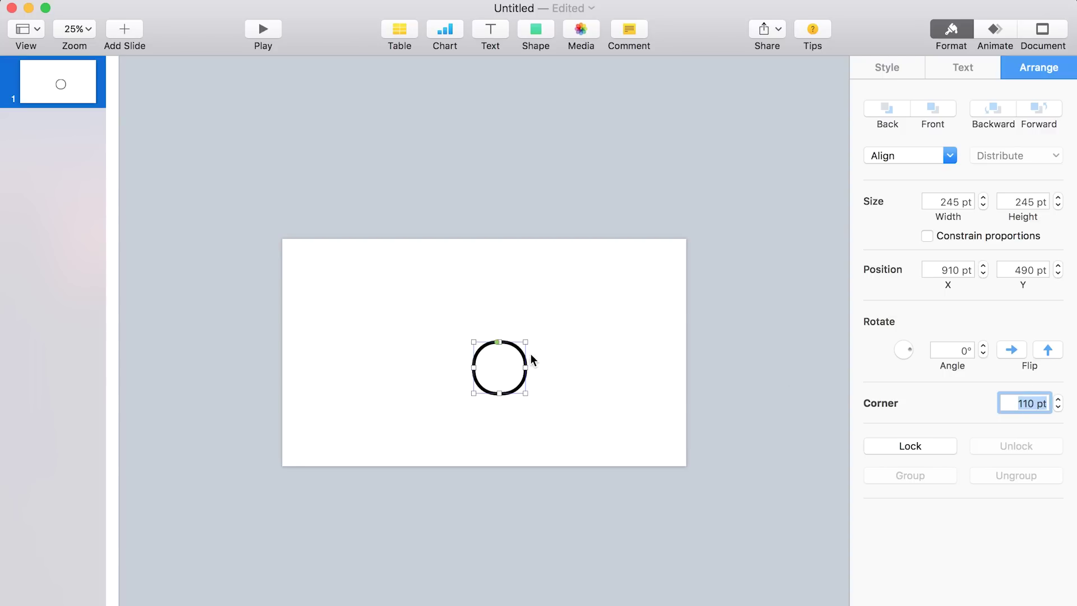
left_click_drag(525, 361, 429, 343)
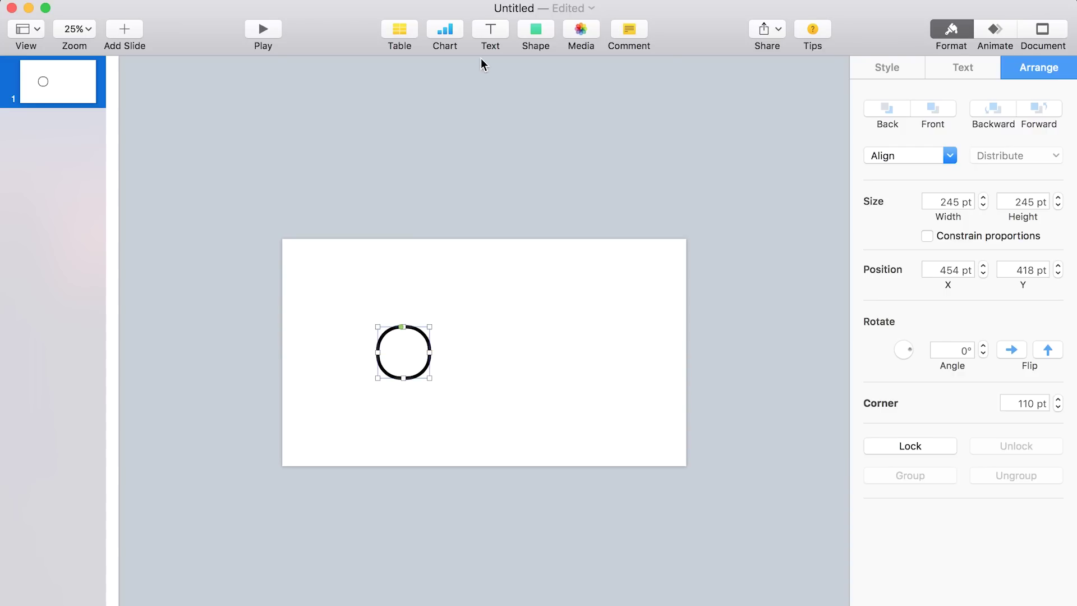
left_click(537, 31)
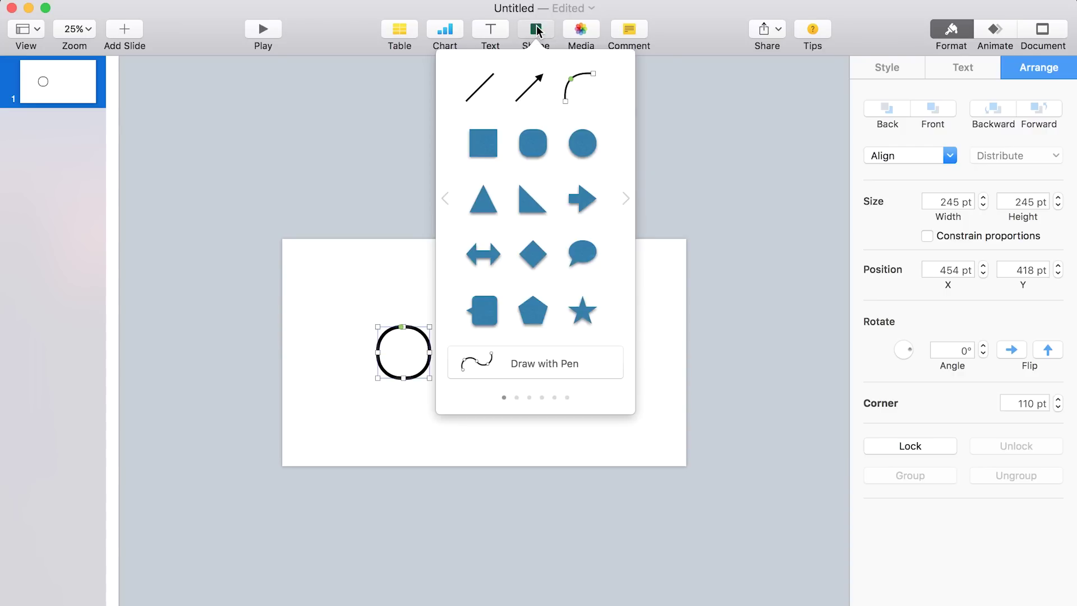
Cover the circle's top half with a 267 pt-wide white rectangle with no shadow
left_click(492, 147)
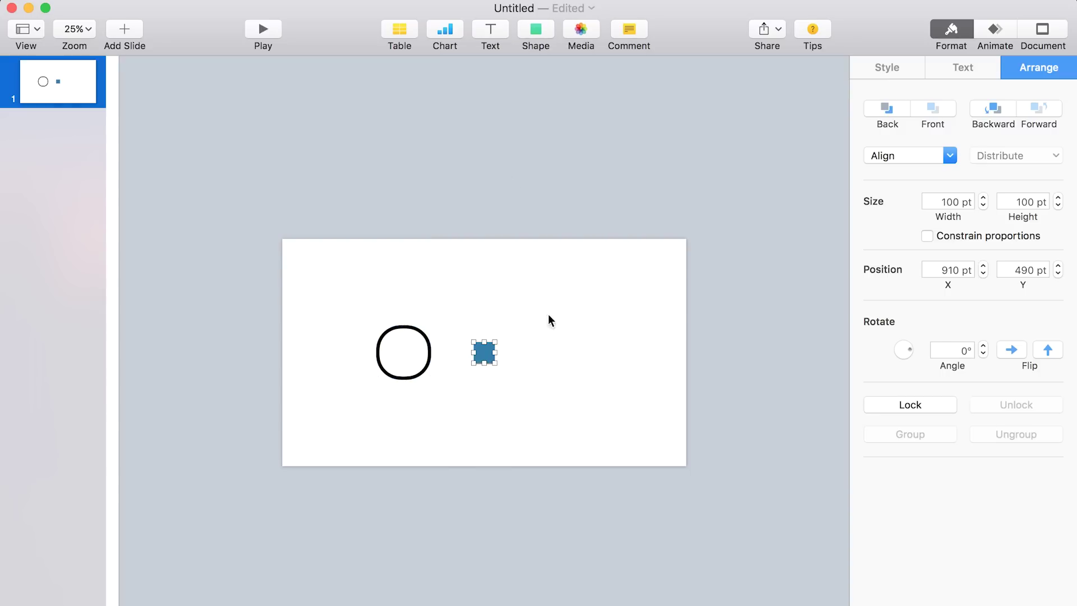
left_click_drag(496, 353, 403, 349)
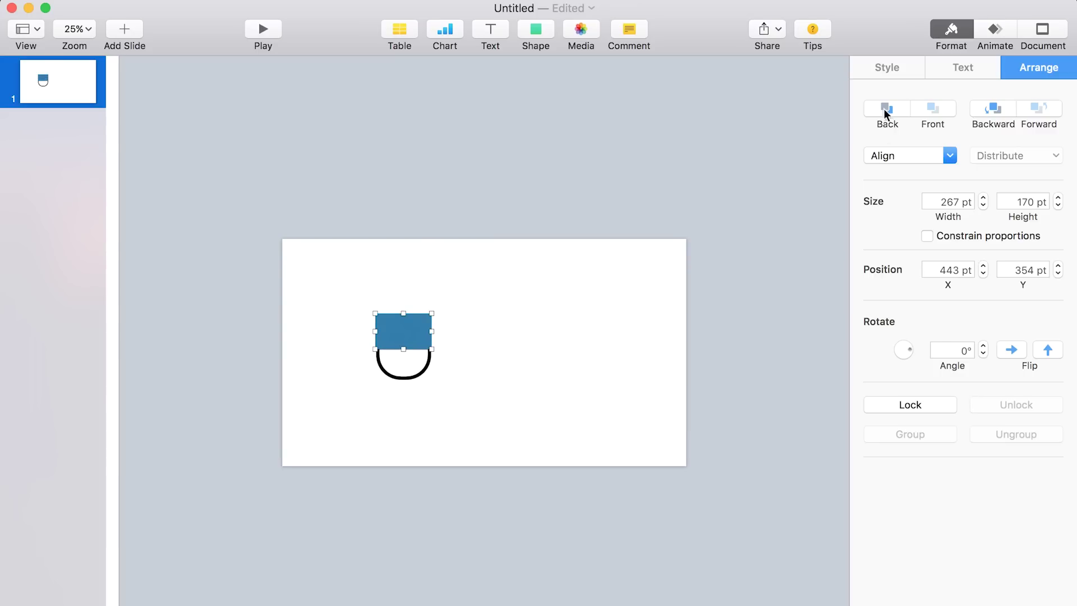
left_click(881, 69)
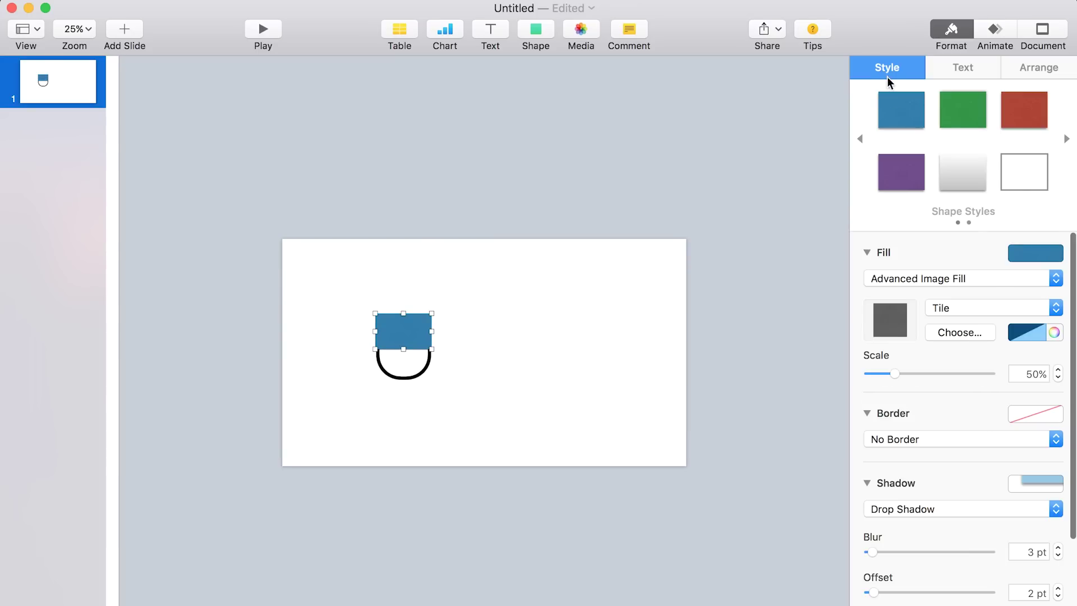
left_click(1021, 253)
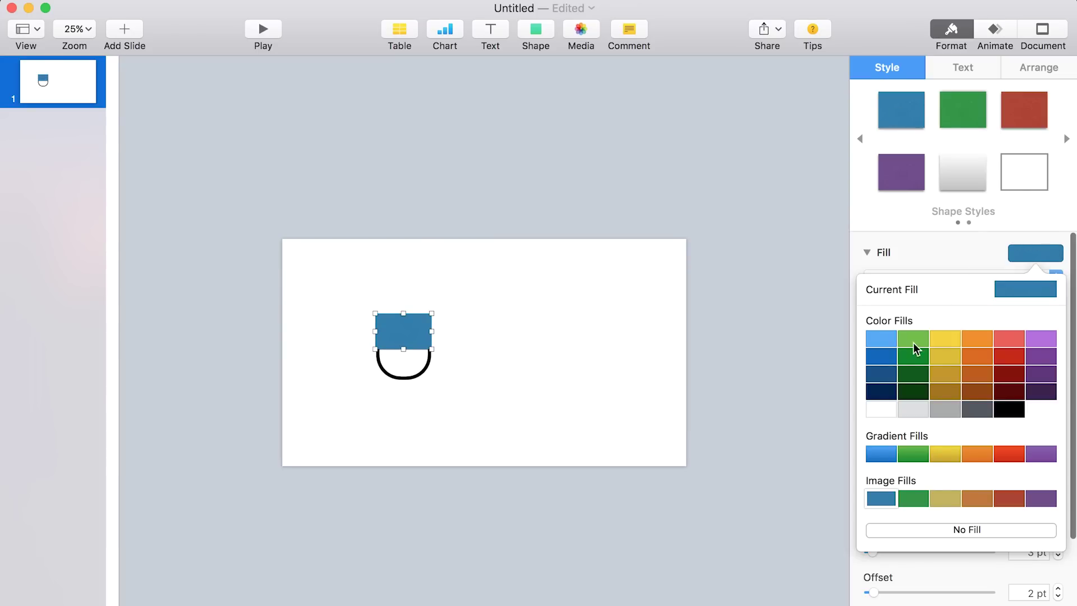
left_click(886, 409)
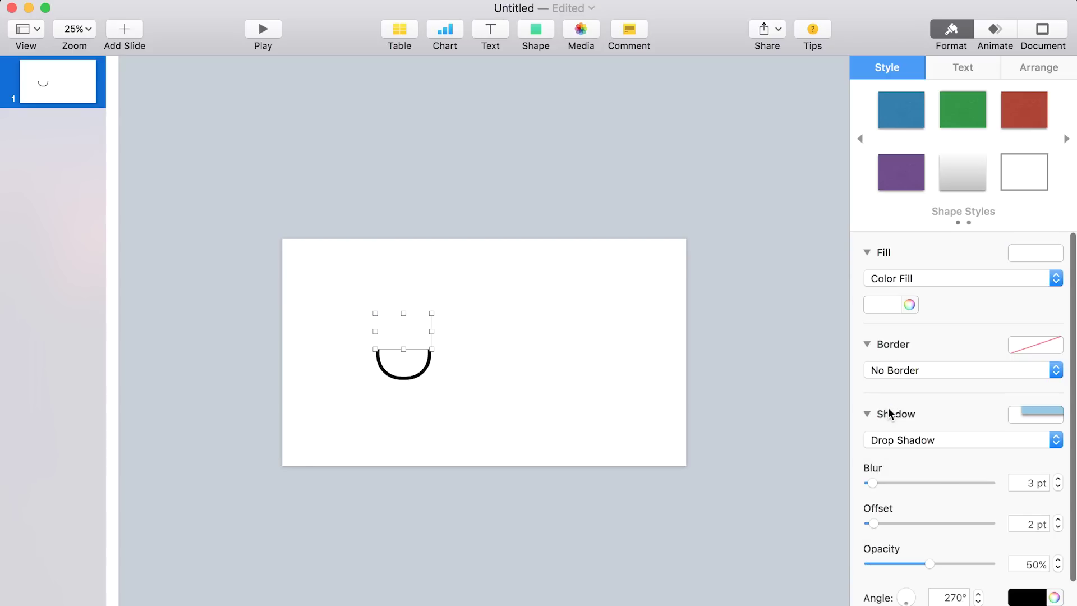
left_click(913, 439)
left_click(913, 428)
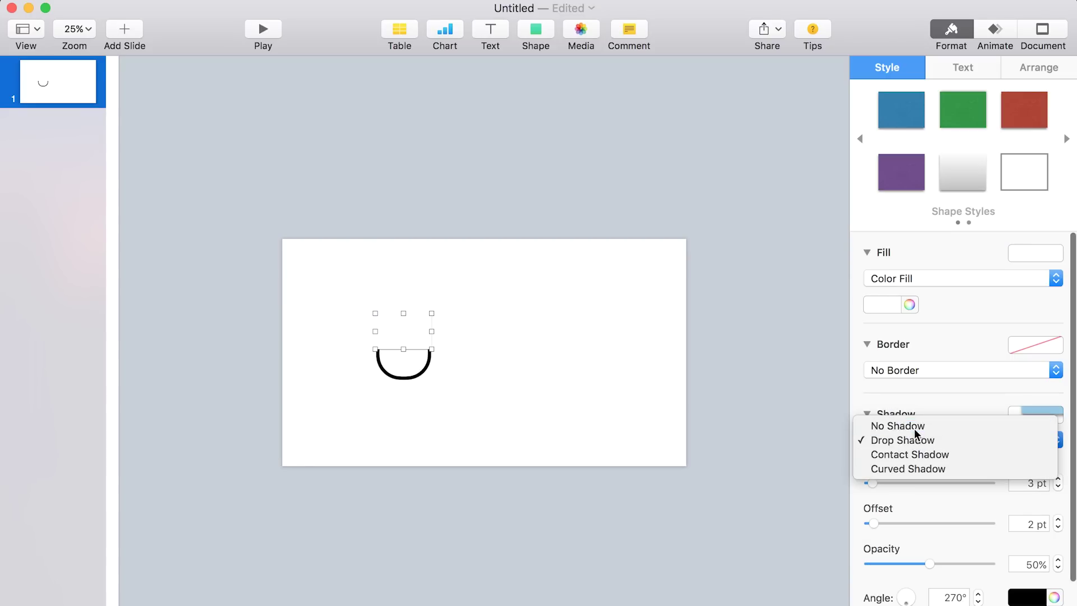
left_click(640, 413)
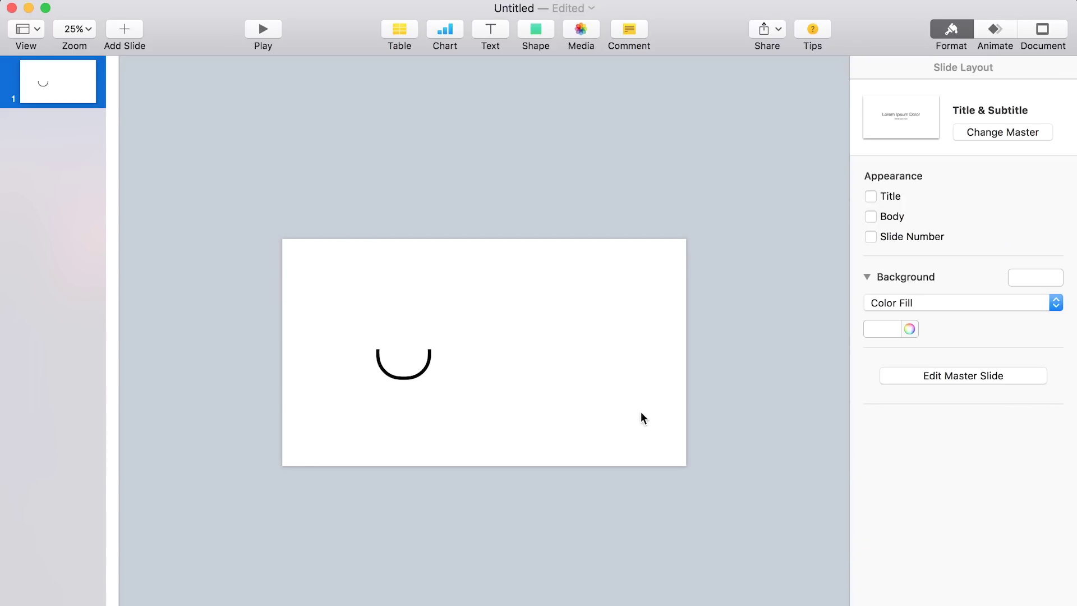
At 50% zoom, place a horizontal 15 pt line across the bowl's open top
left_click(89, 28)
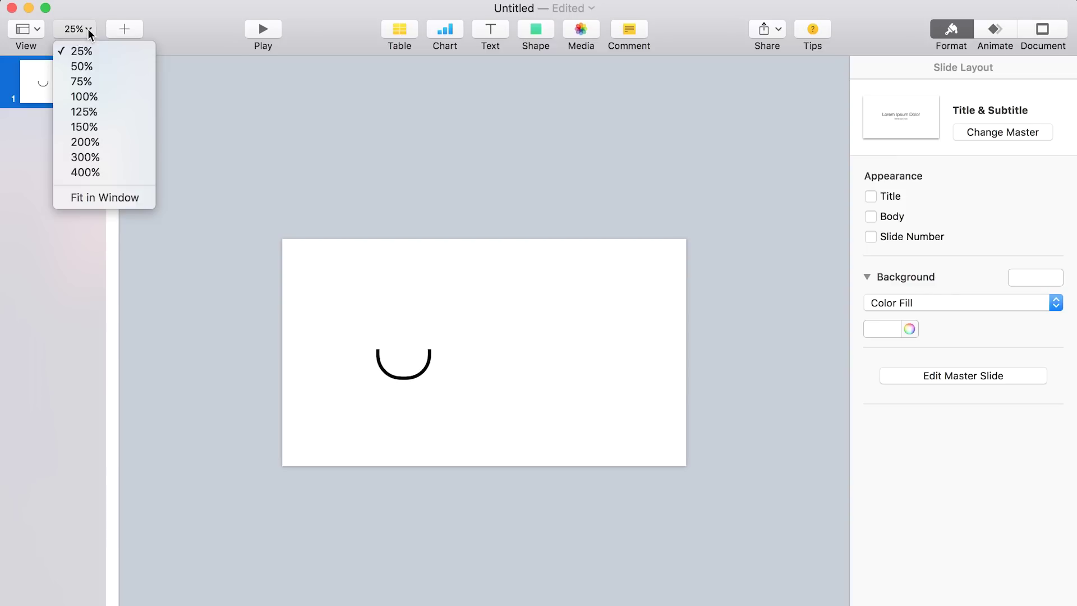
left_click(86, 62)
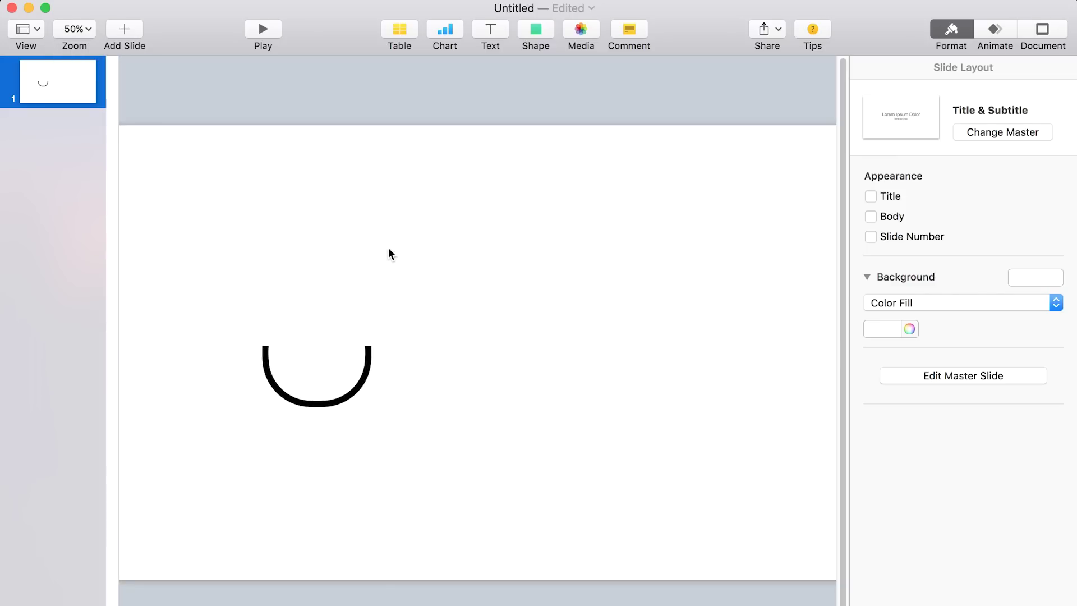
scroll(498, 457, "left", 3)
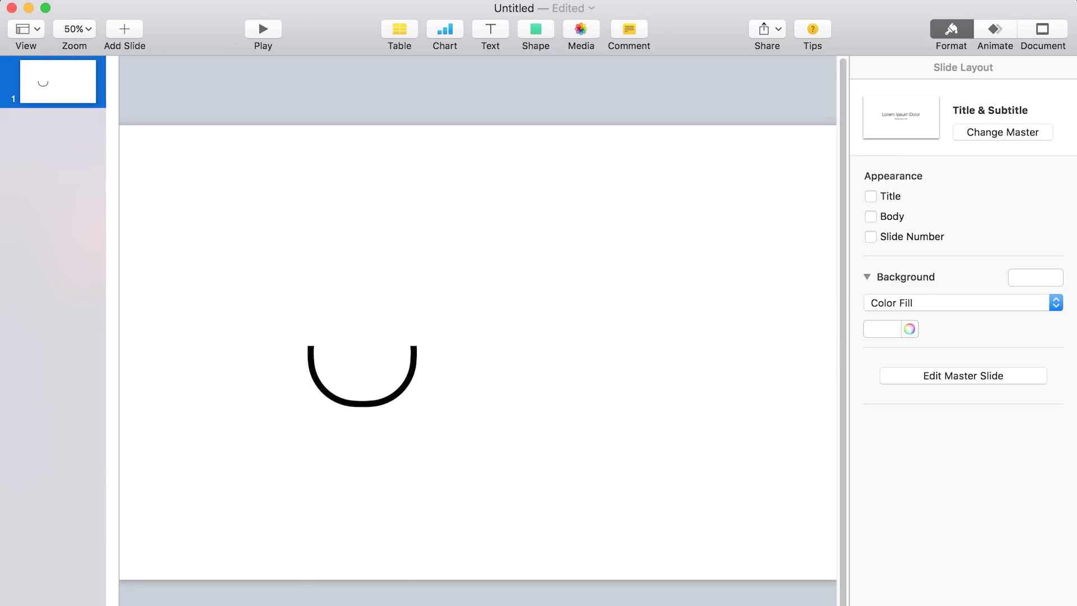
left_click(529, 33)
left_click(483, 91)
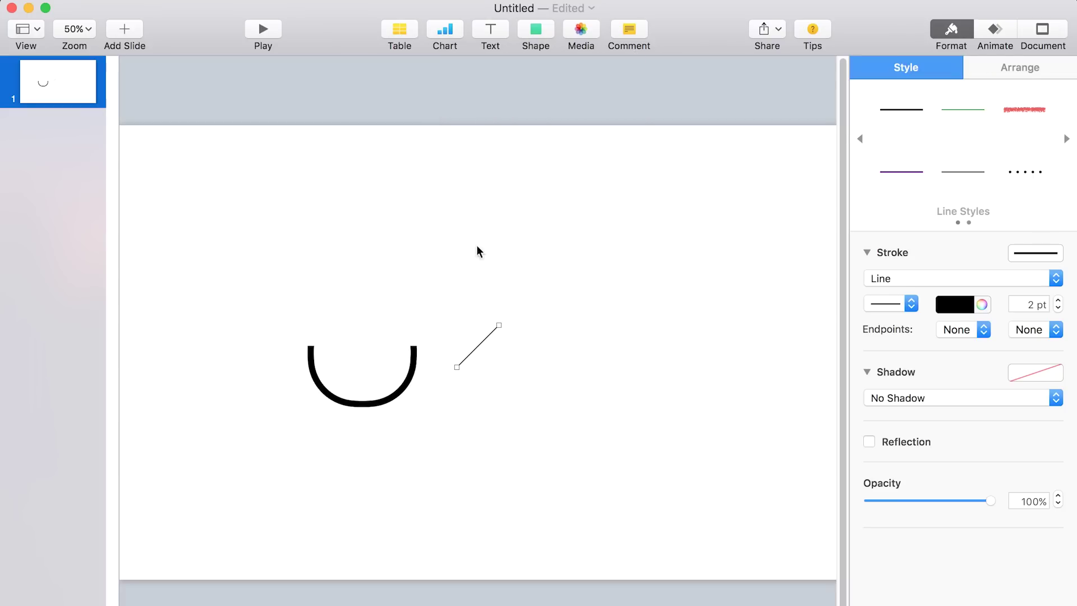
left_click_drag(499, 328, 543, 360)
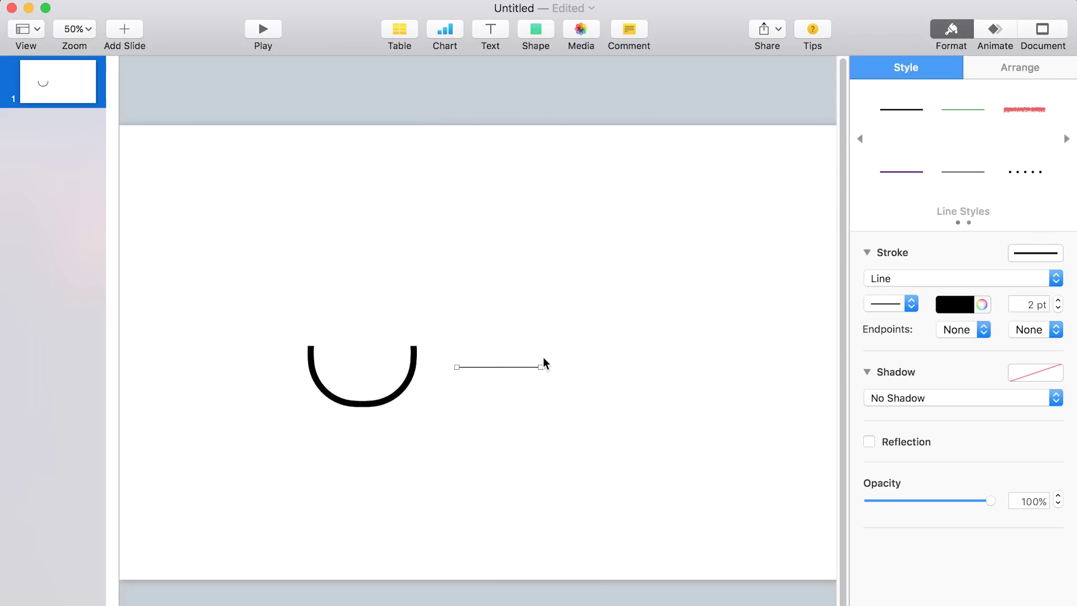
left_click(1031, 303)
type("1")
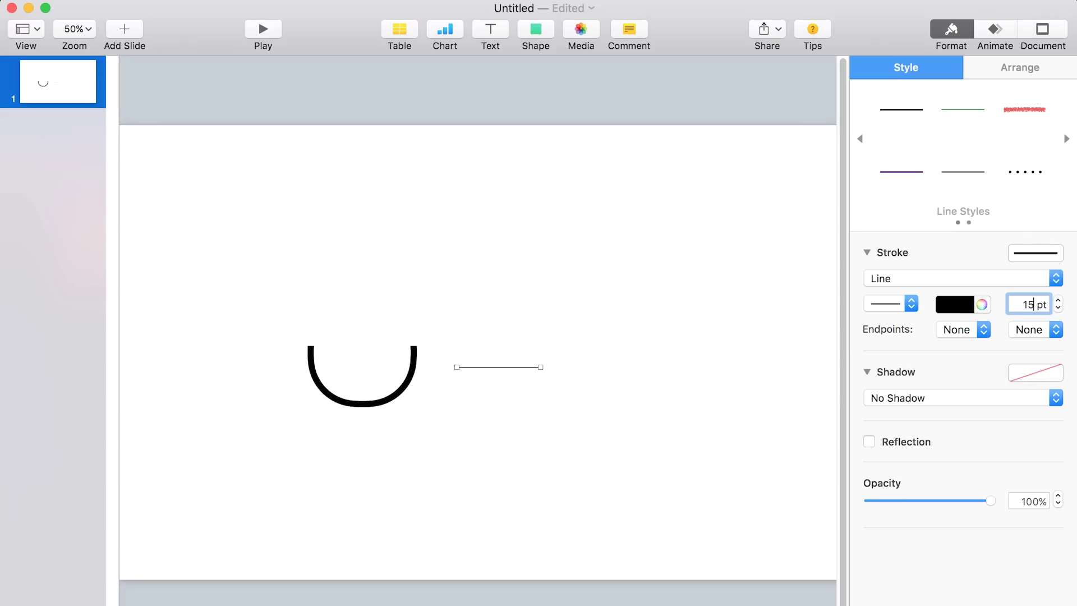
type("5")
key("Return")
mouse_move(477, 367)
left_mouse_down()
mouse_move(347, 345)
mouse_move(416, 347)
left_mouse_up()
left_click(496, 361)
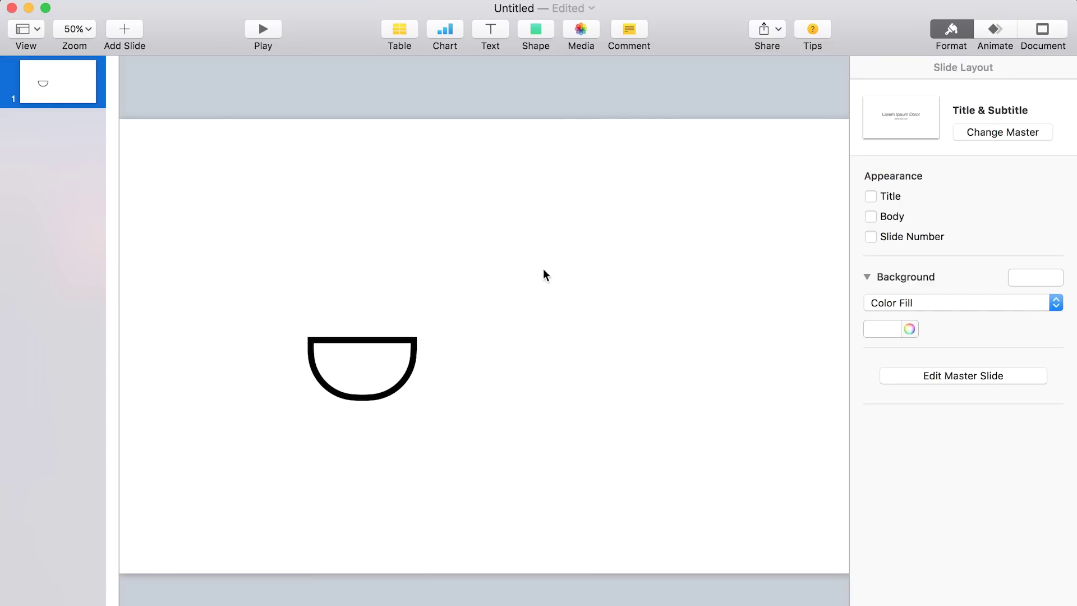
Draw a curved open arc with the pen tool for the cup handle
left_click(535, 31)
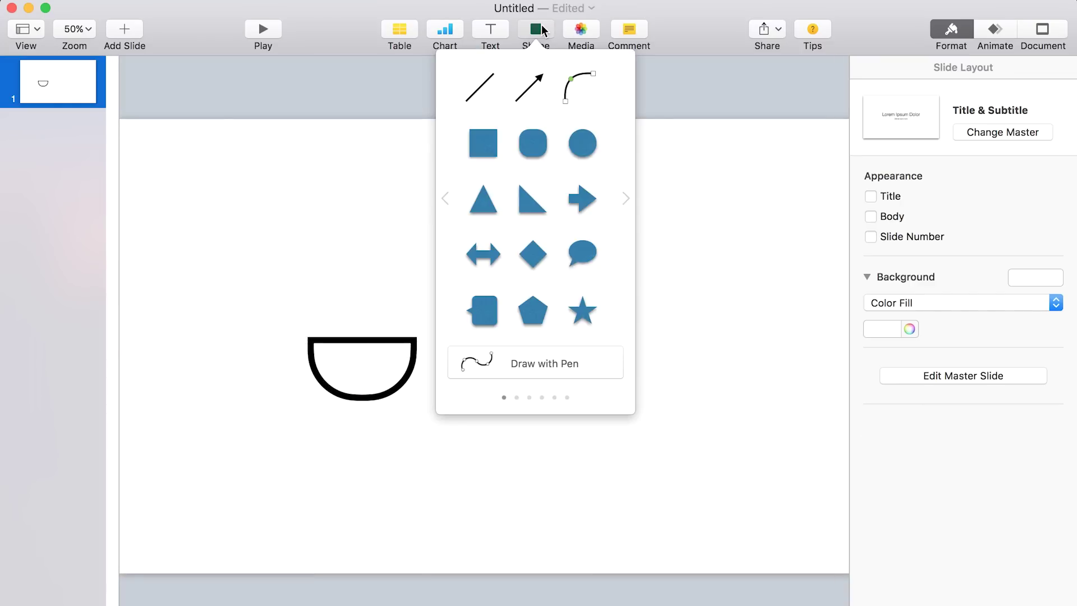
left_click(545, 363)
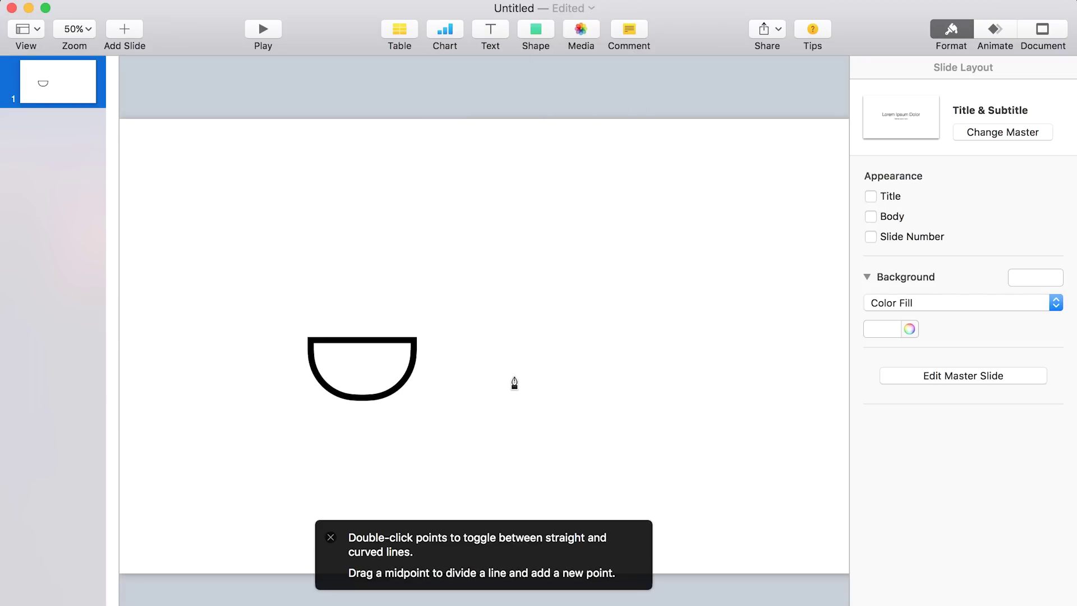
left_click(471, 388)
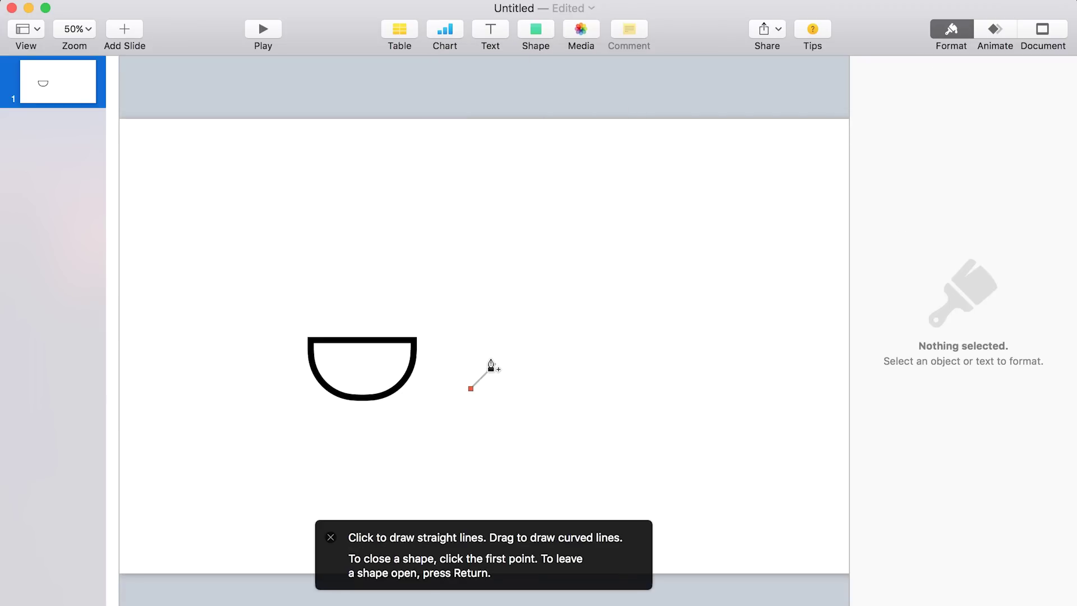
mouse_move(497, 359)
left_mouse_down()
mouse_move(497, 347)
mouse_move(496, 379)
mouse_move(496, 348)
mouse_move(479, 352)
left_mouse_up()
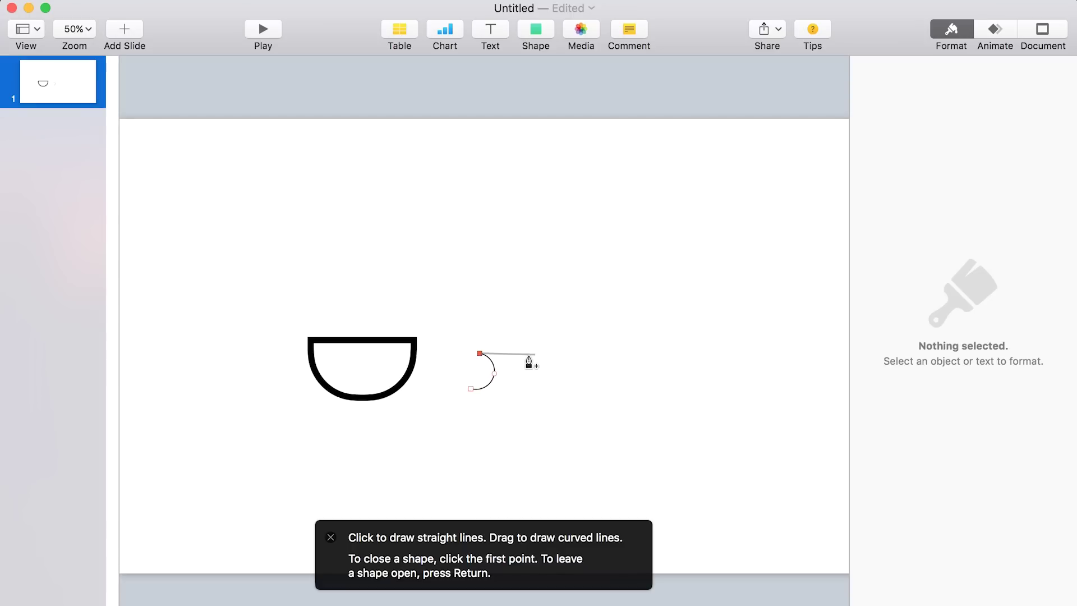
left_click(480, 353)
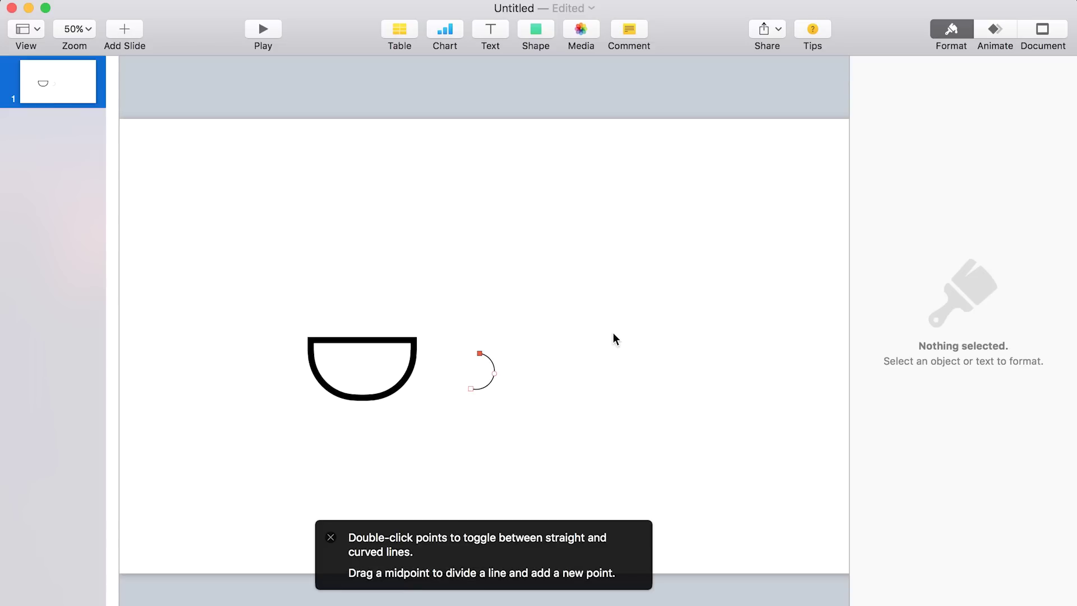
left_click(473, 221)
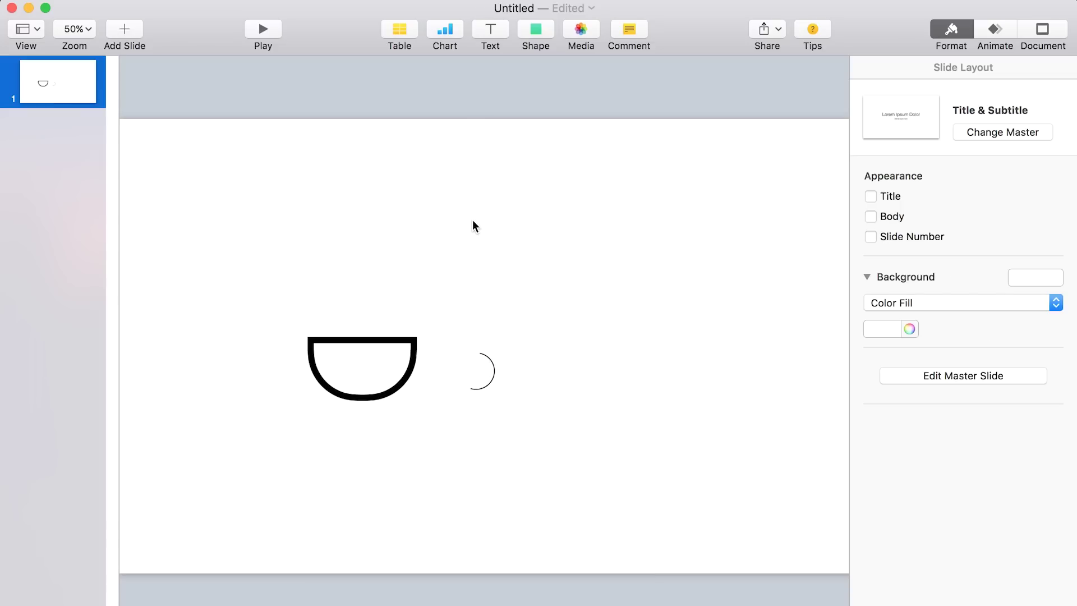
Set the arc's stroke to 15 pt and resize it onto the cup's right side
left_click(485, 354)
double_click(1032, 374)
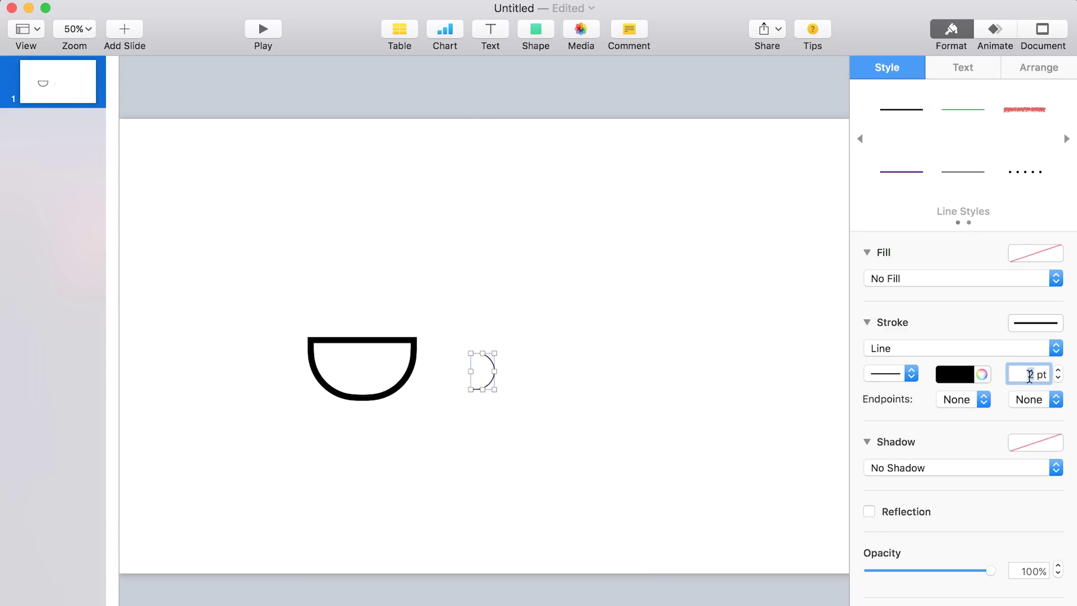
type("15")
key("Return")
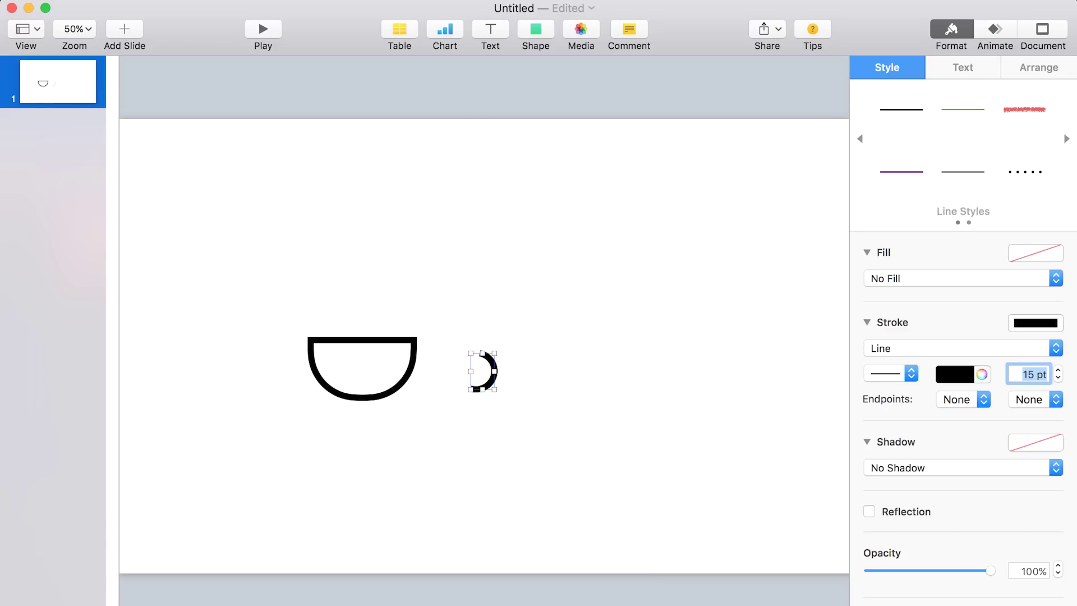
left_click(560, 370)
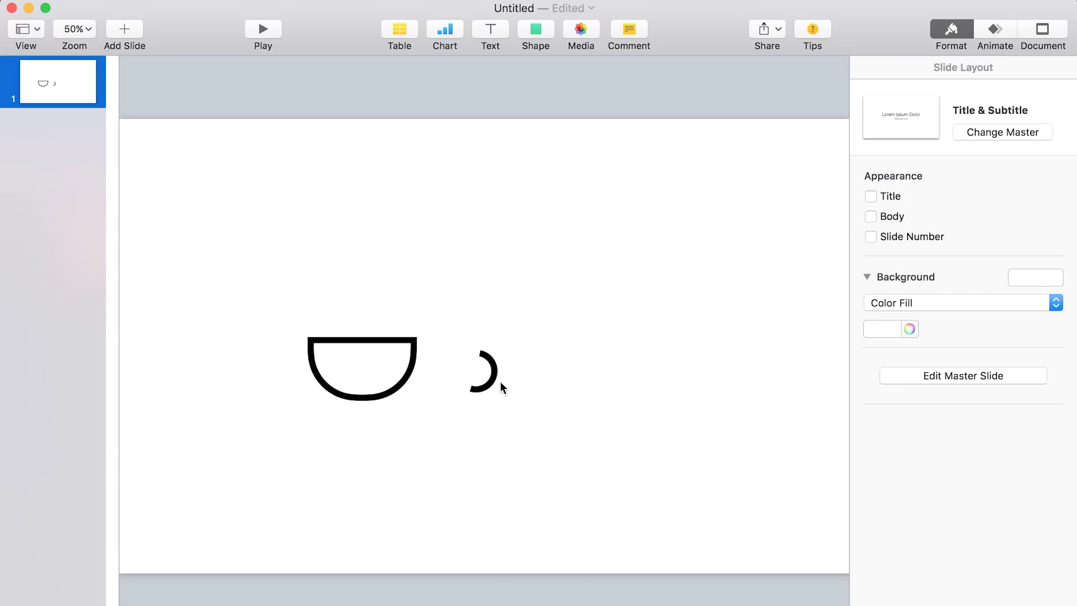
left_click(483, 387)
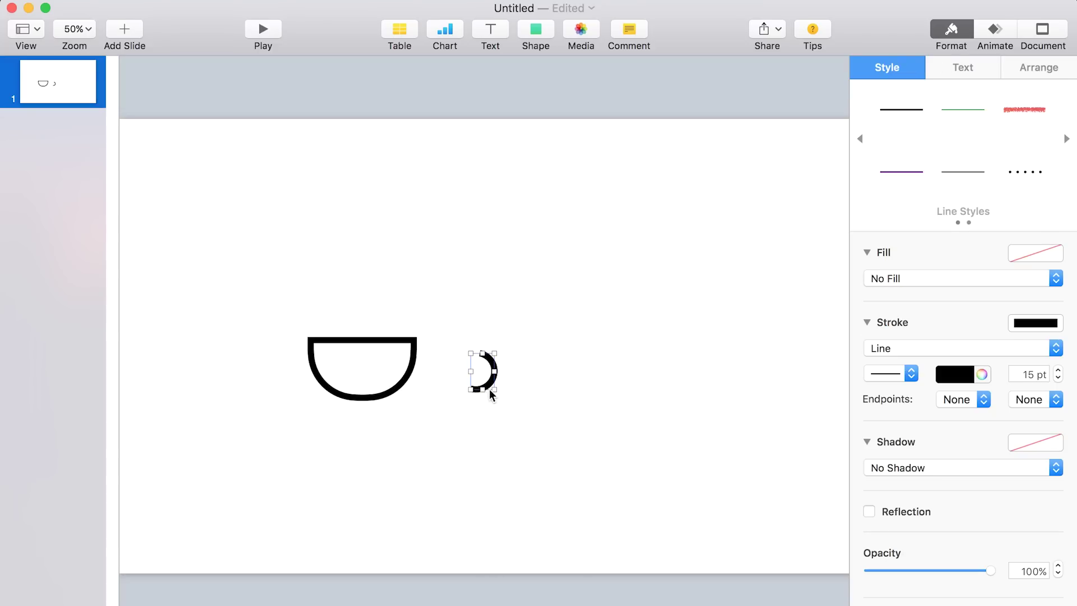
left_click_drag(491, 387, 432, 374)
left_click(495, 383)
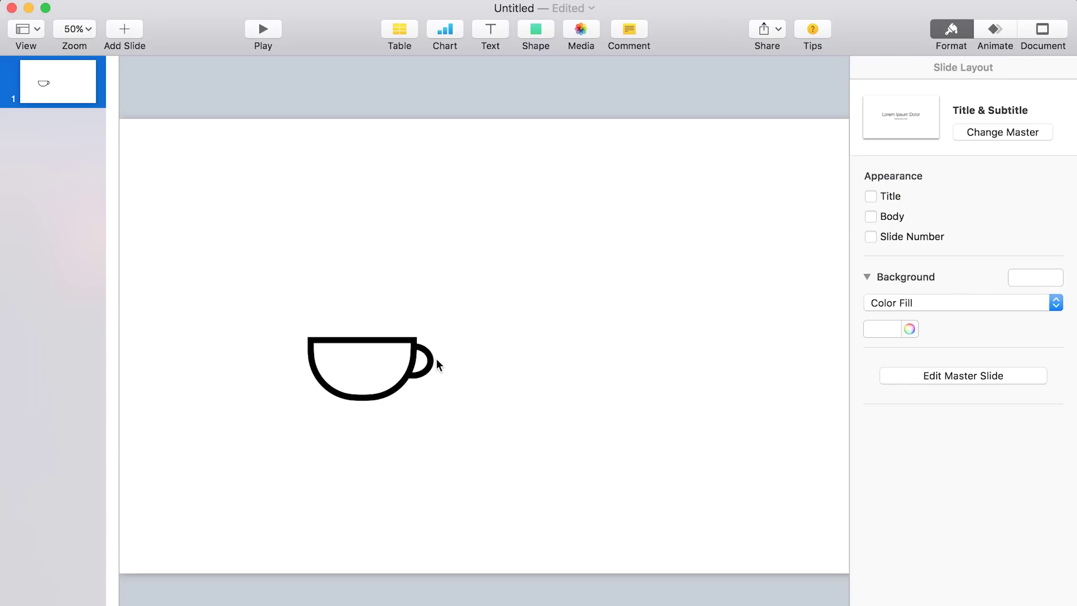
Duplicate the bowl circle, remove its border and fill it with brown
left_click(401, 339)
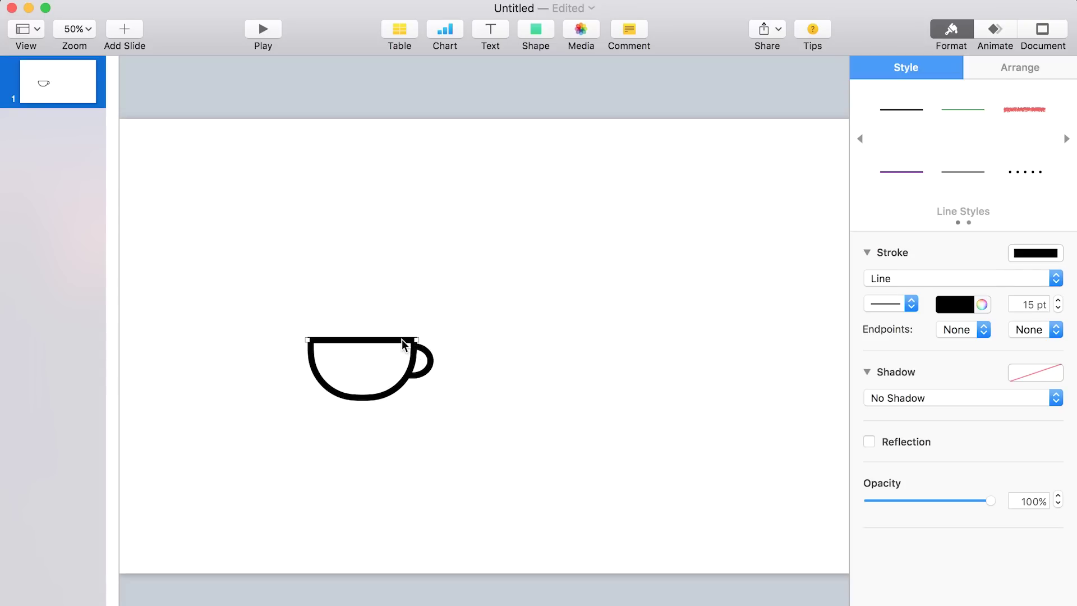
left_click(405, 378)
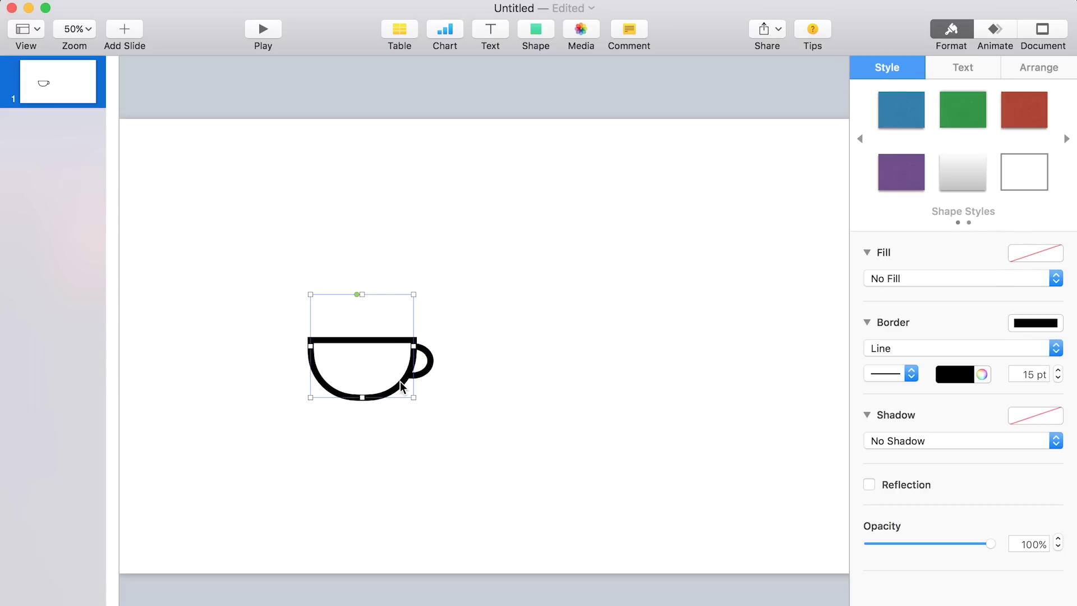
key("super+v")
left_click_drag(401, 392, 558, 501)
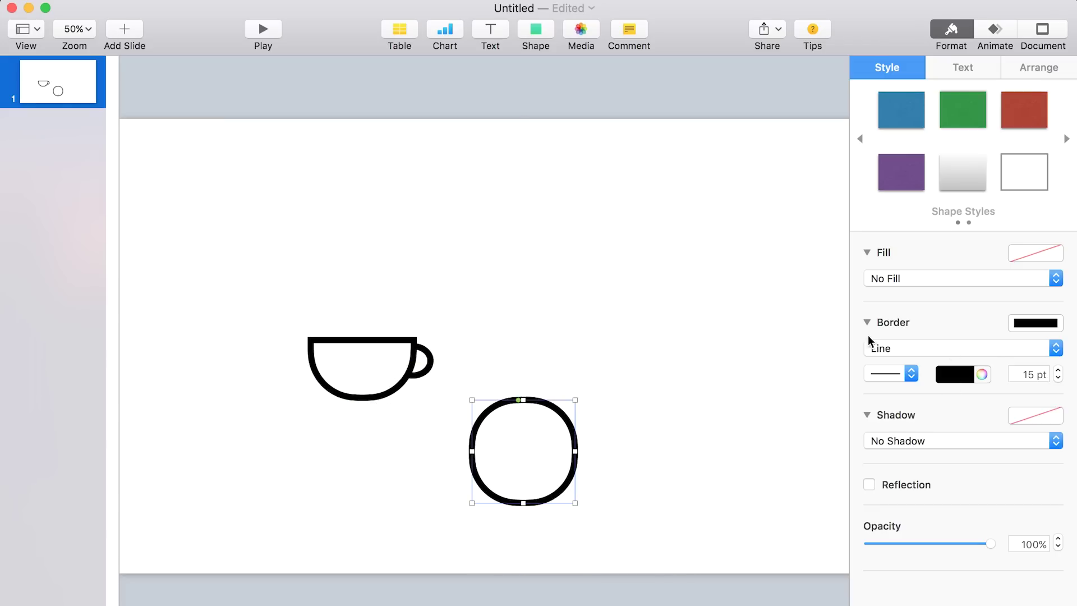
left_click(891, 377)
left_click(896, 351)
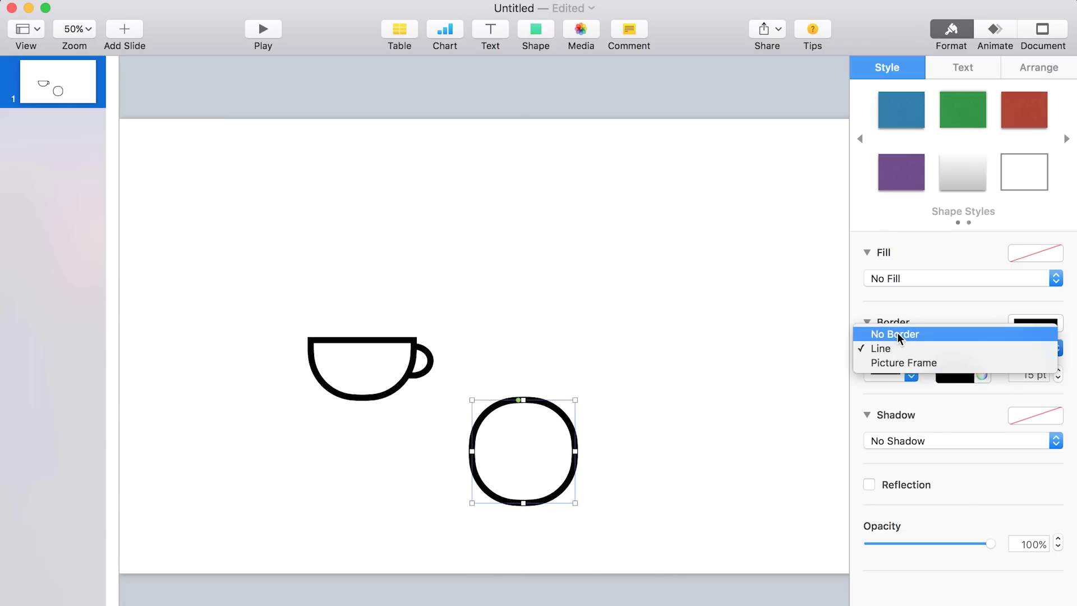
left_click(896, 333)
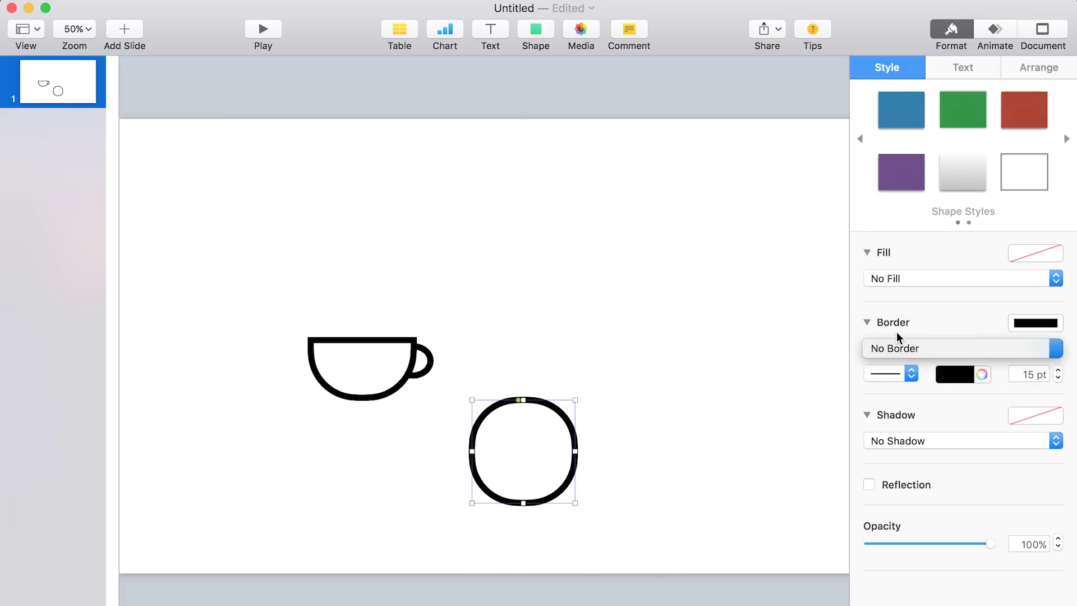
left_click(1045, 256)
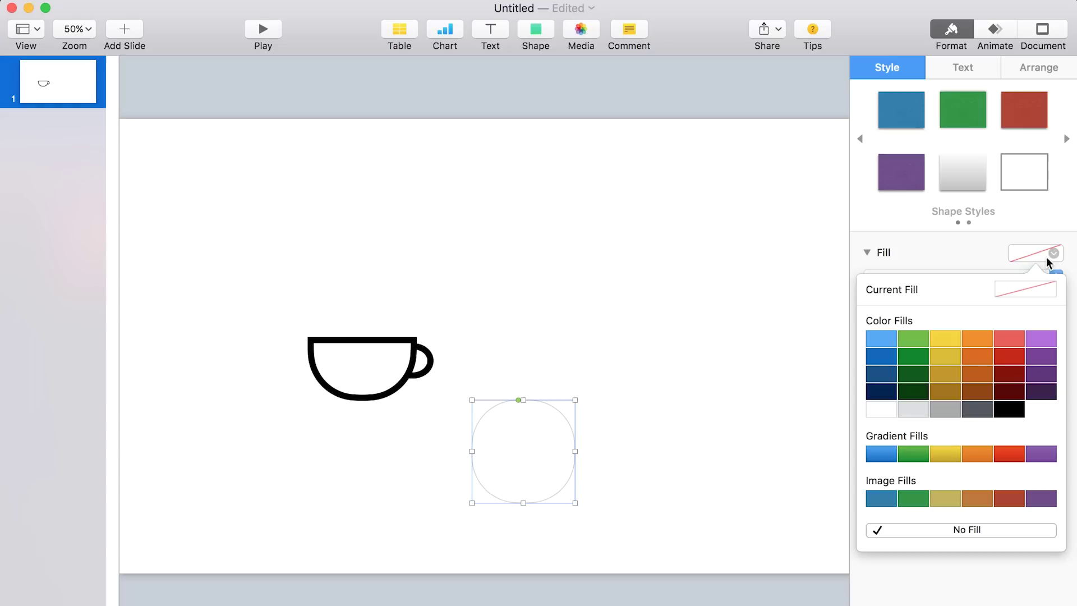
left_click(975, 389)
Move the brown circle onto the cup and send it to the back
left_click(729, 412)
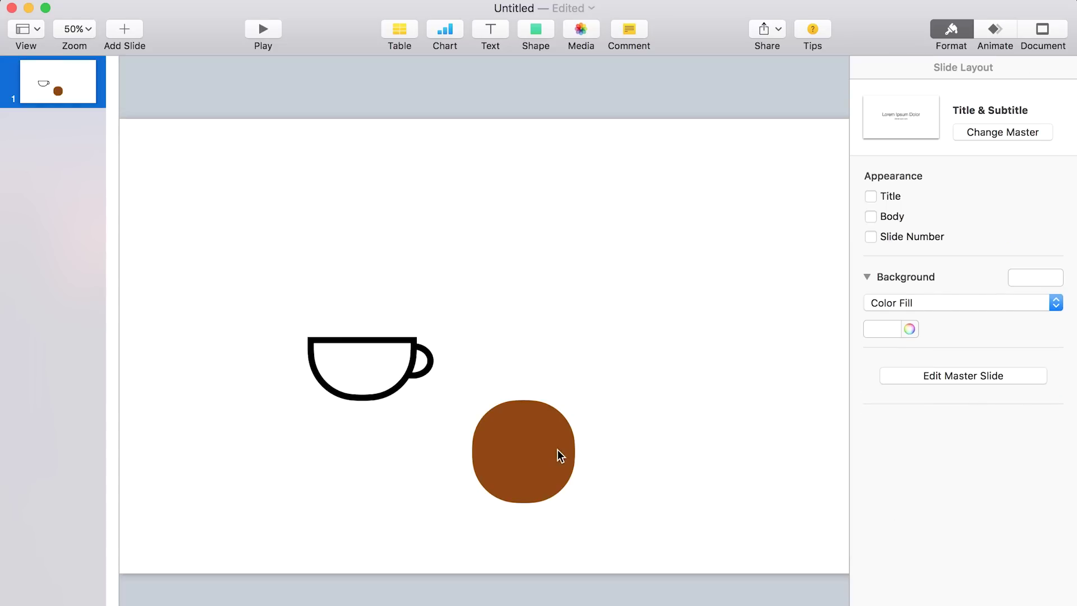
left_click_drag(557, 449, 389, 342)
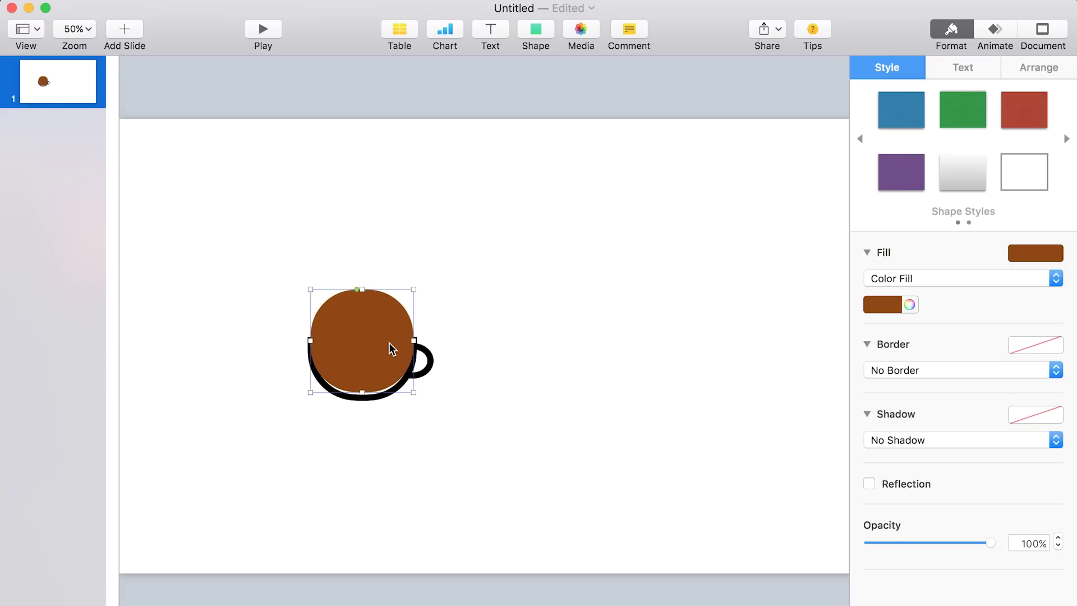
key("Down")
key("Down")
key("Down")
key("Down")
key("Down")
key("Down")
key("Down")
key("Down")
key("Down")
key("Down")
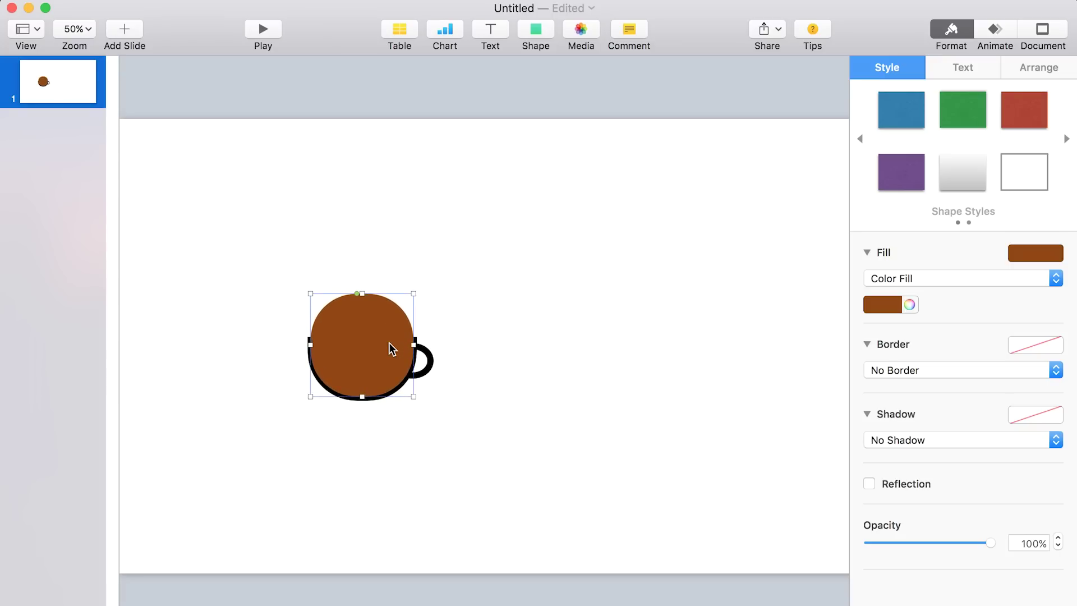
key("Down")
right_click(390, 350)
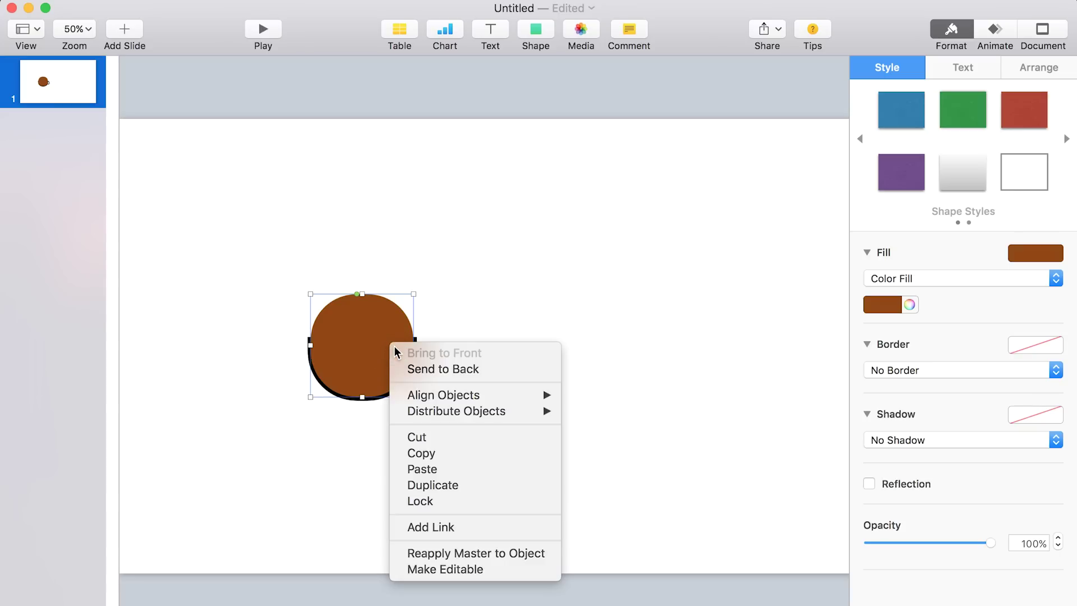
left_click(455, 369)
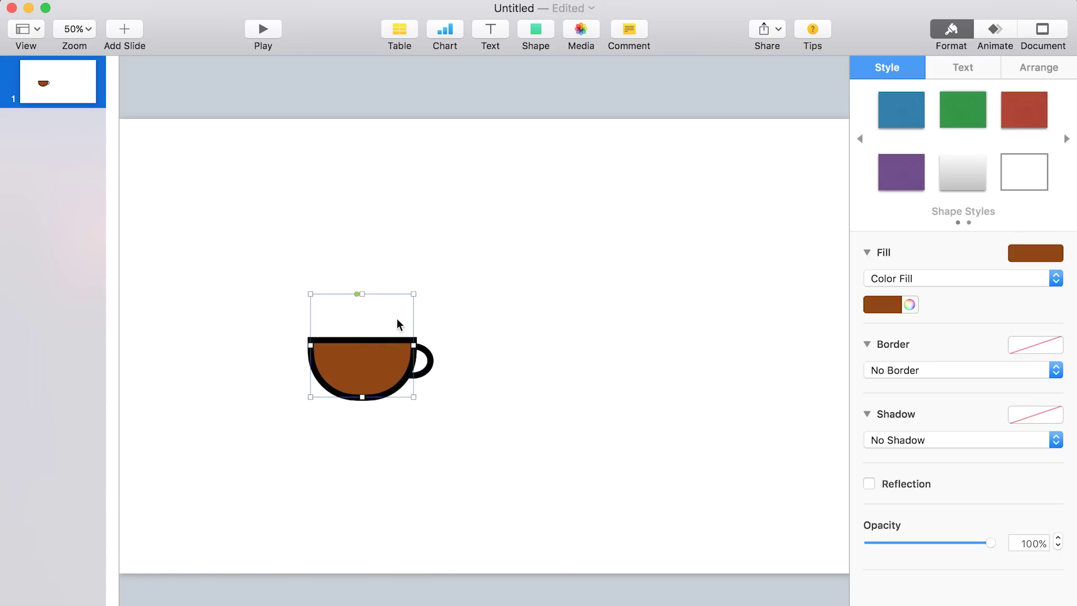
left_click(536, 381)
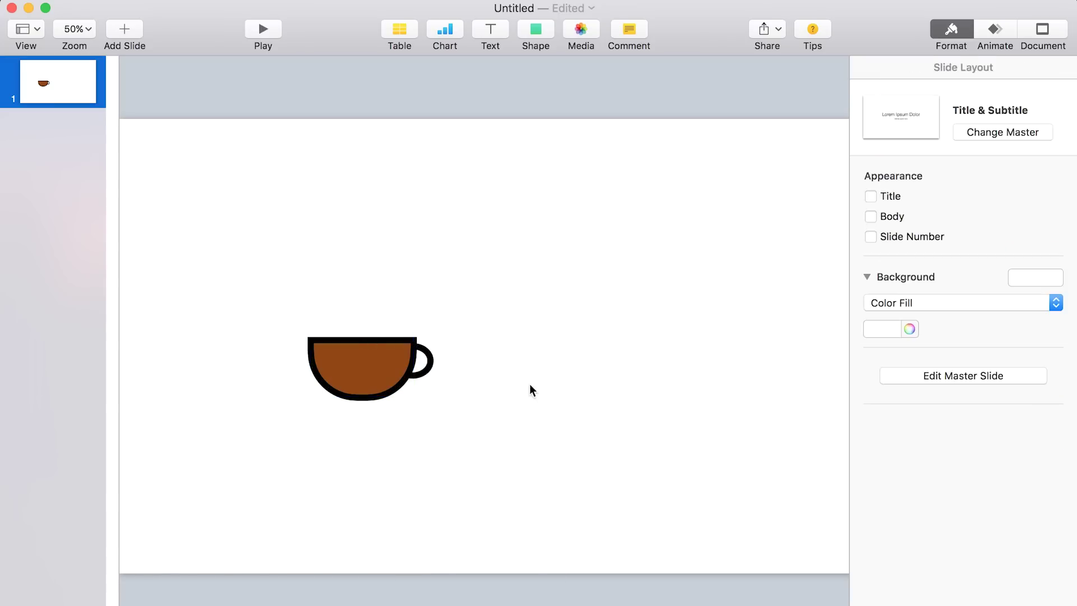
Nudge the white circle toward the cup's rim and send it behind the cup
left_click(381, 307)
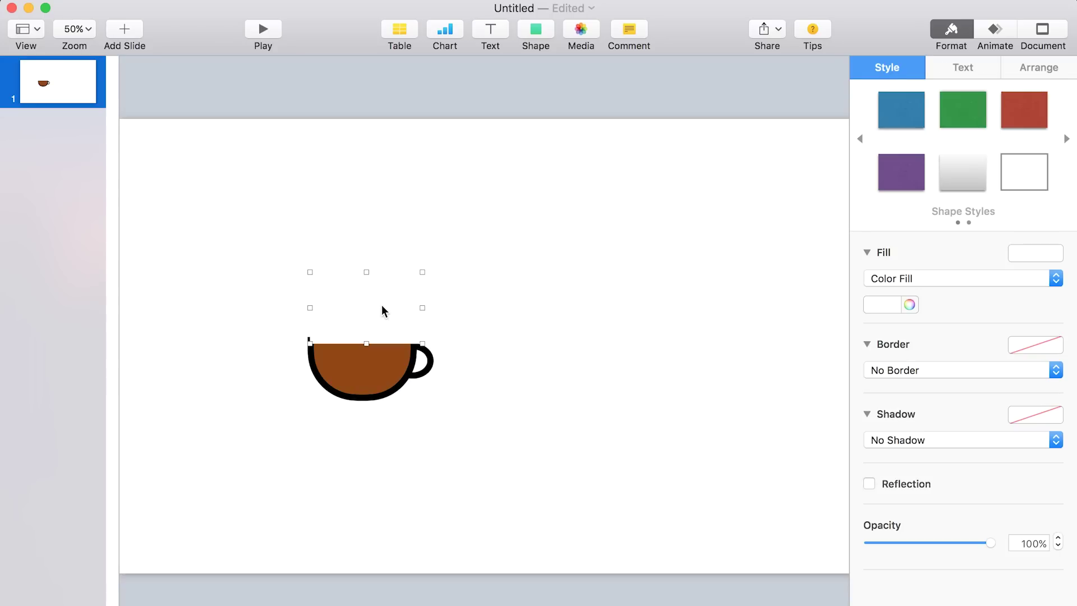
left_click_drag(381, 305, 377, 314)
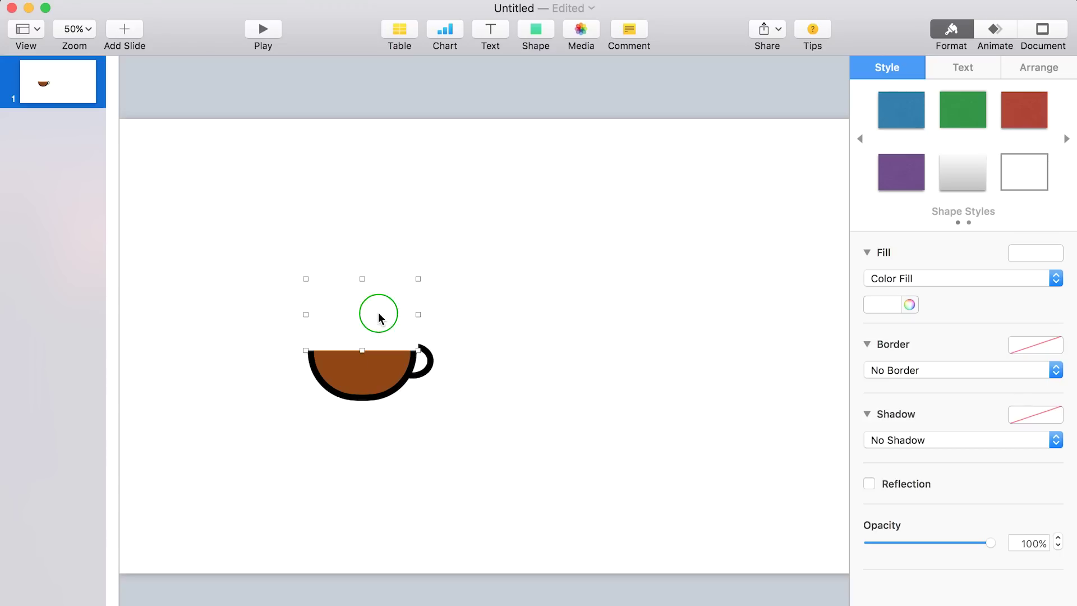
right_click(383, 312)
left_click(396, 332)
Send the brown coffee shape to the back, then select all the cup pieces
left_click(389, 352)
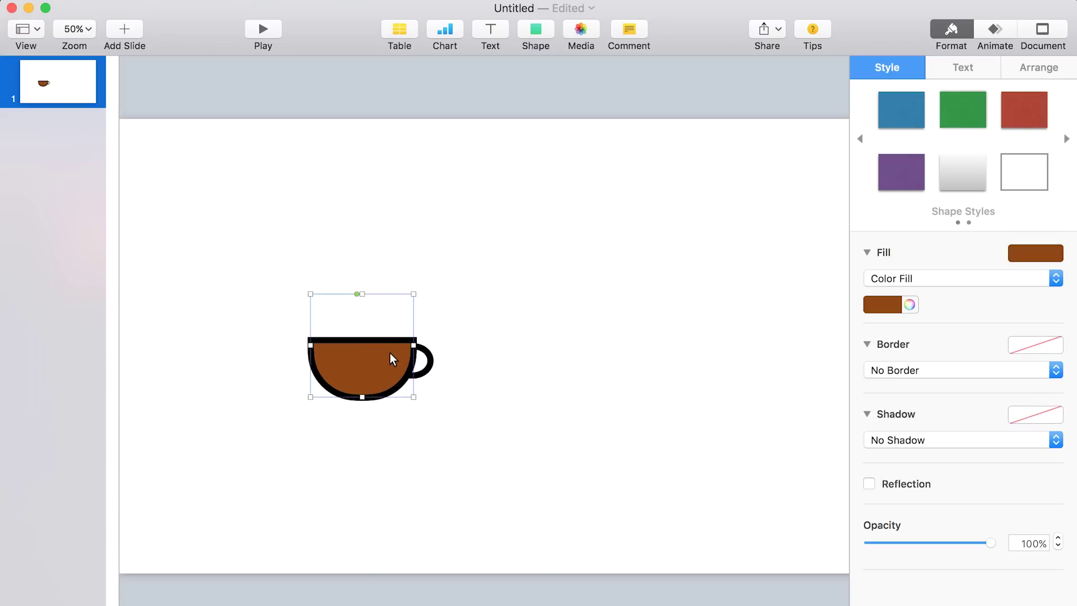
right_click(385, 361)
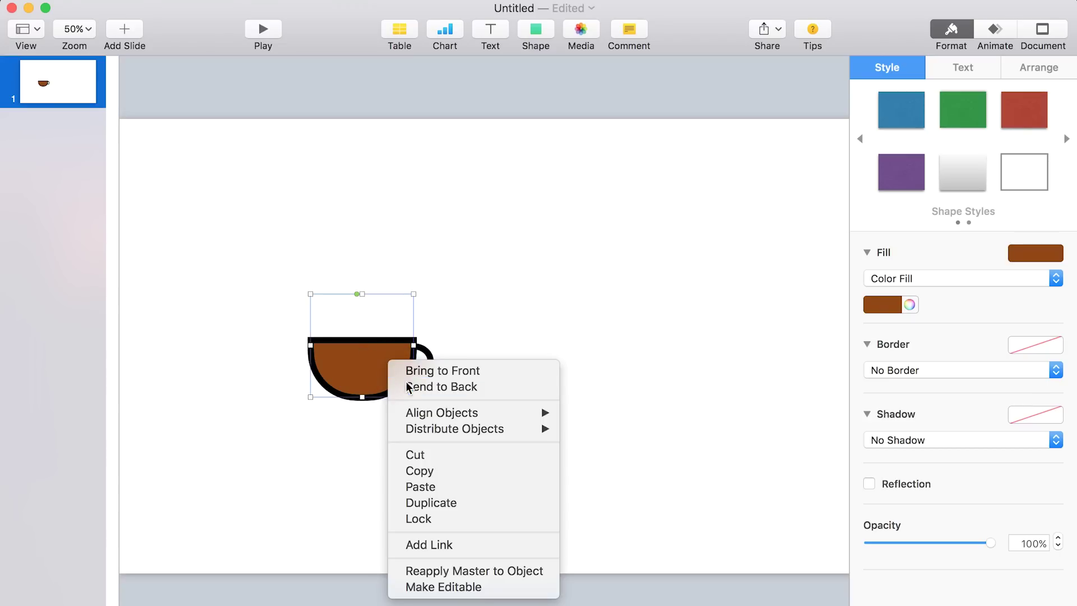
left_click(406, 383)
left_click(422, 459)
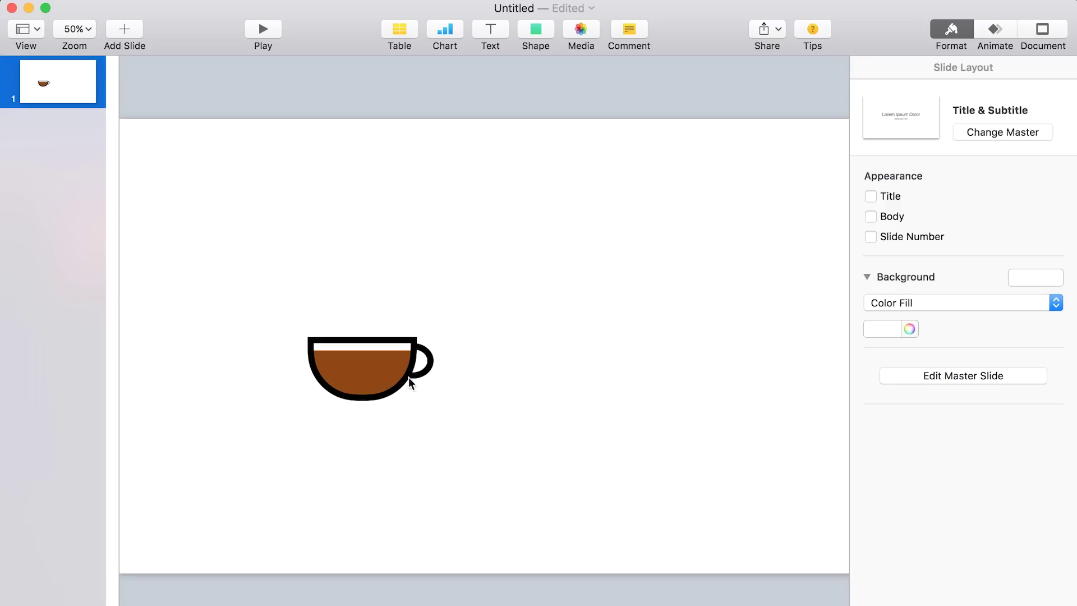
left_click(391, 359)
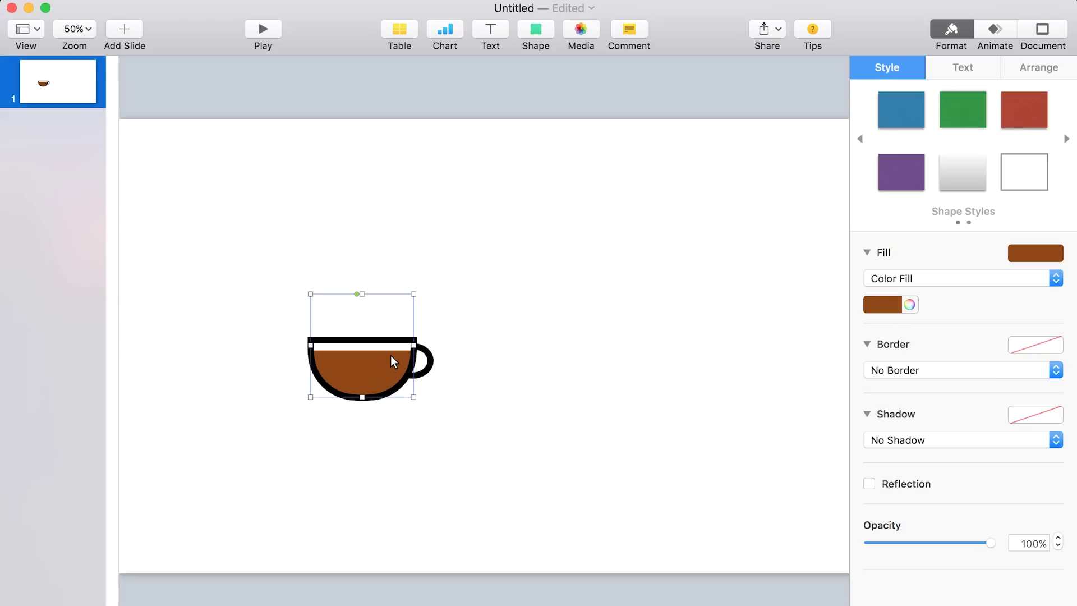
key("super+shift+comma")
left_click(409, 348, "shift")
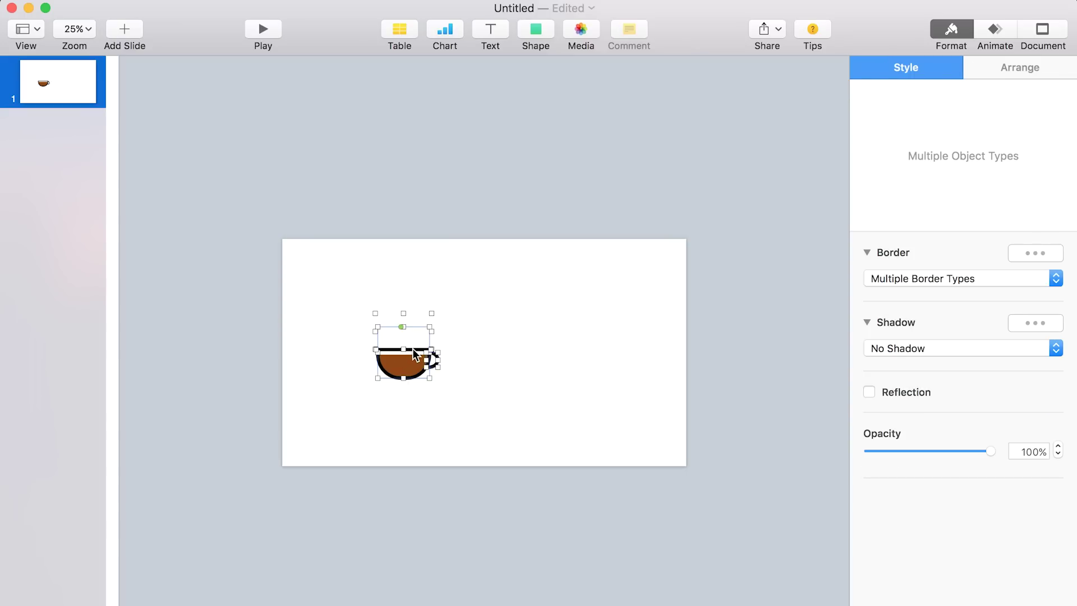
Group the cup pieces and move the cup outline off the slide's right edge
right_click(413, 348)
left_click(422, 357)
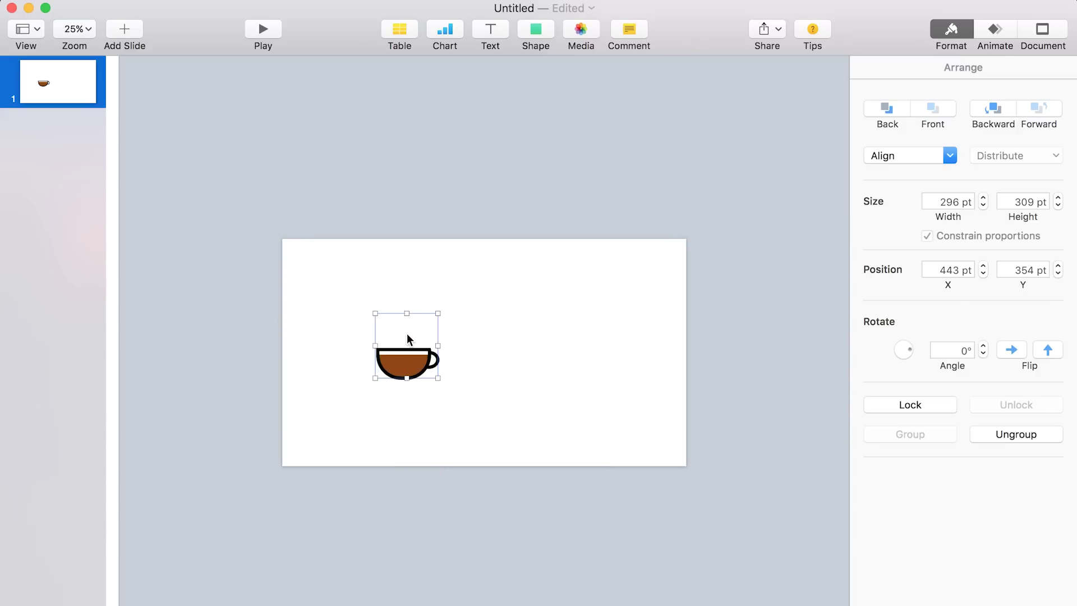
mouse_move(405, 330)
left_mouse_down()
mouse_move(482, 336)
mouse_move(408, 331)
left_mouse_up()
left_click(412, 332)
left_click(424, 348)
left_click(414, 329)
left_click_drag(422, 356, 740, 360)
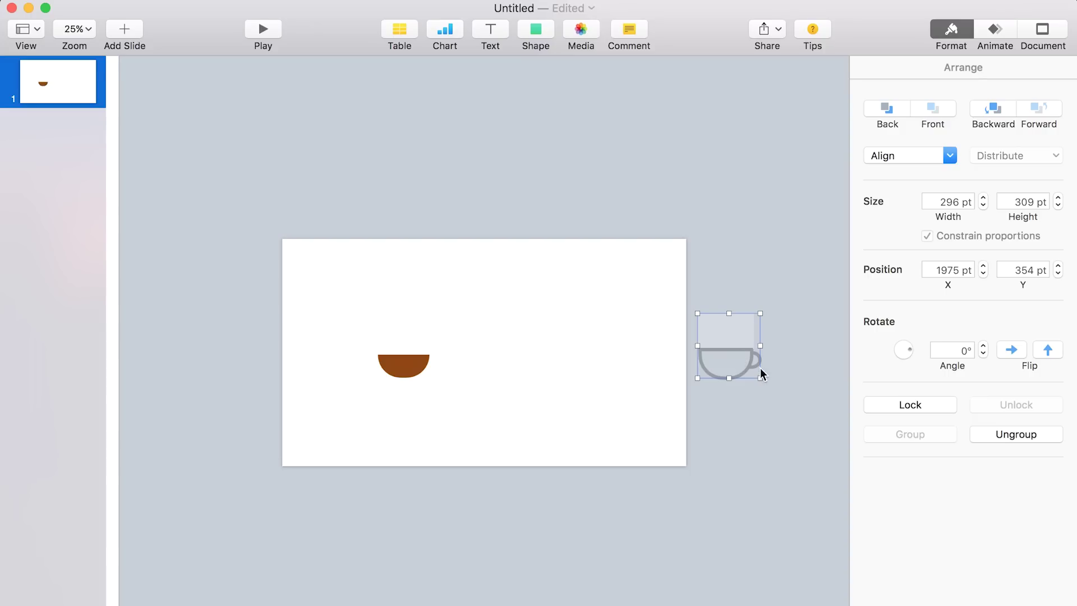
Rotate the cup outline to a 340° angle
double_click(958, 348)
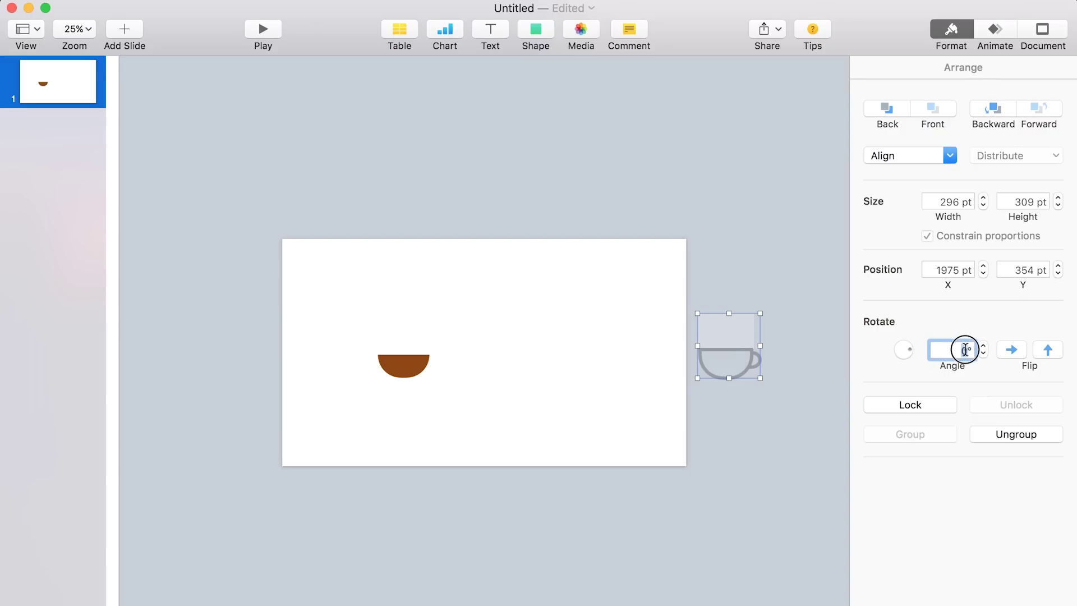
left_click_drag(910, 349, 966, 349)
type("340")
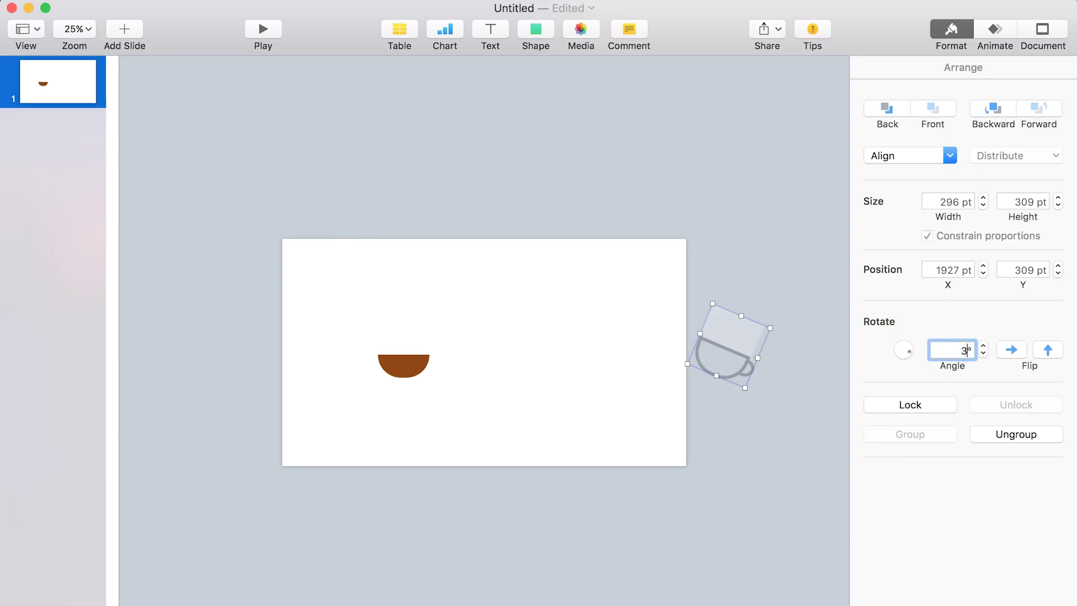
key("Return")
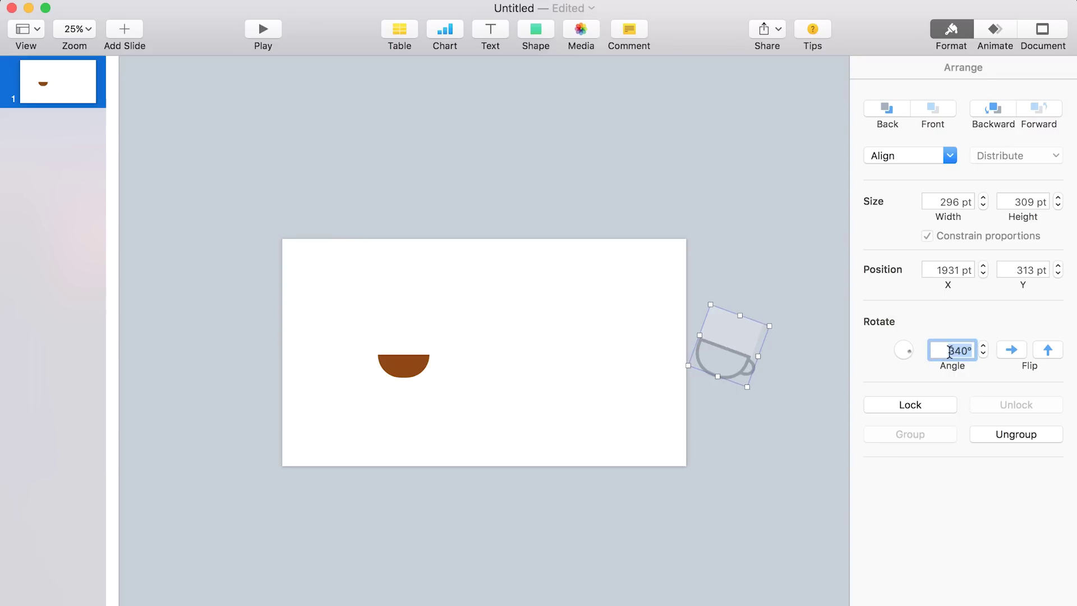
Add a Move action that slides the tilted cup onto the brown bowl
left_click(990, 38)
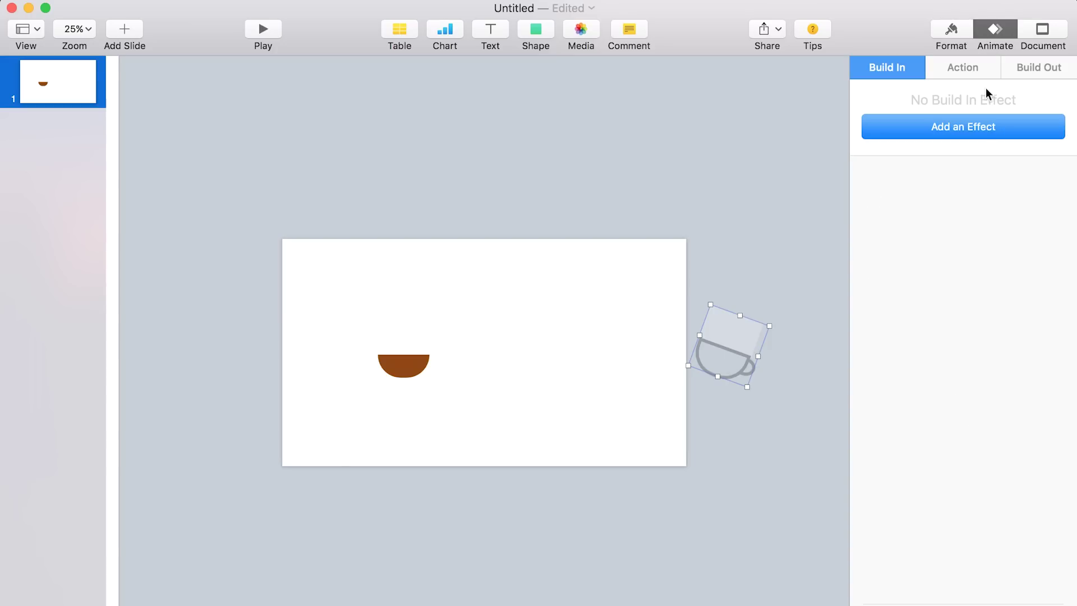
left_click(978, 129)
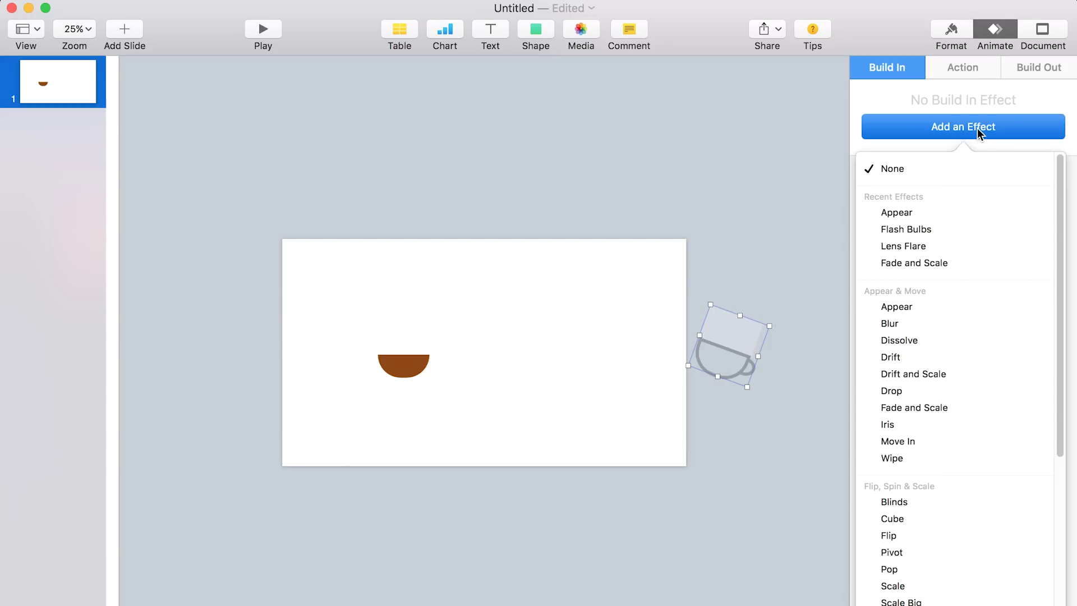
left_click(974, 64)
left_click(973, 64)
left_click(974, 136)
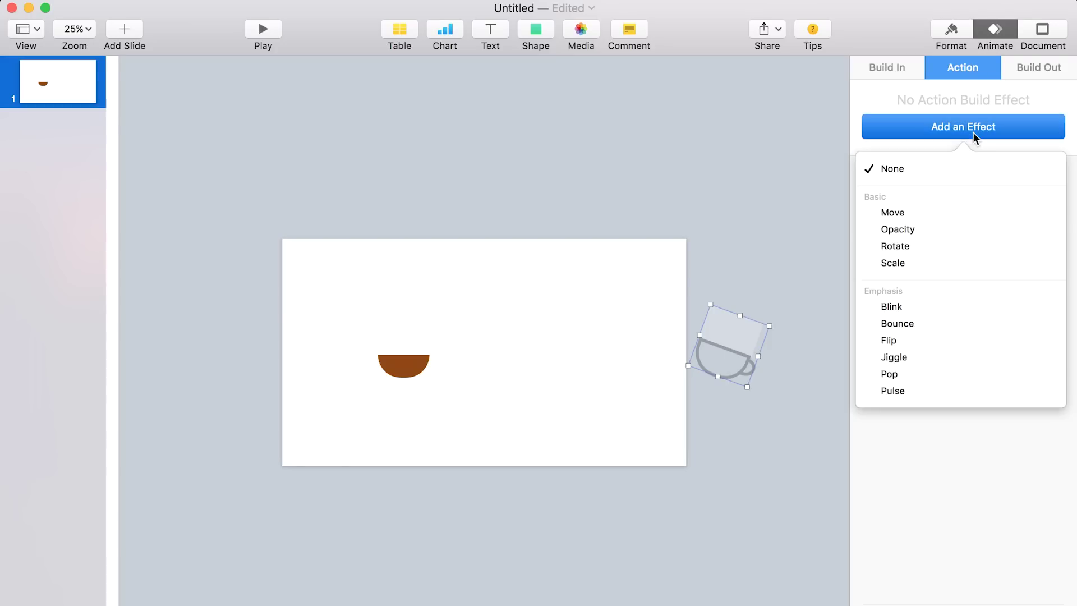
left_click(964, 213)
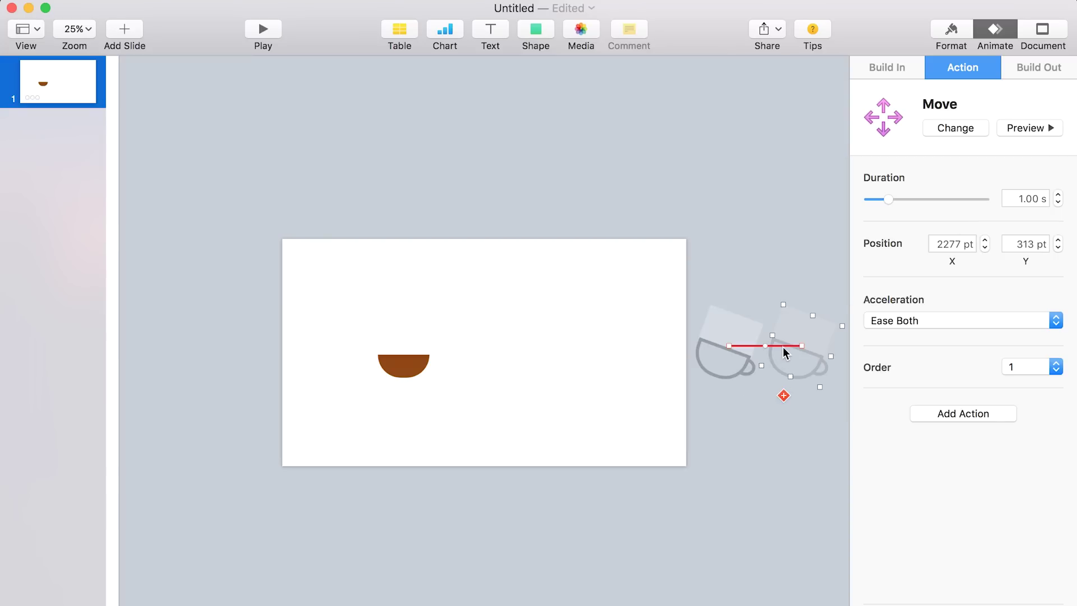
left_click_drag(781, 344, 391, 343)
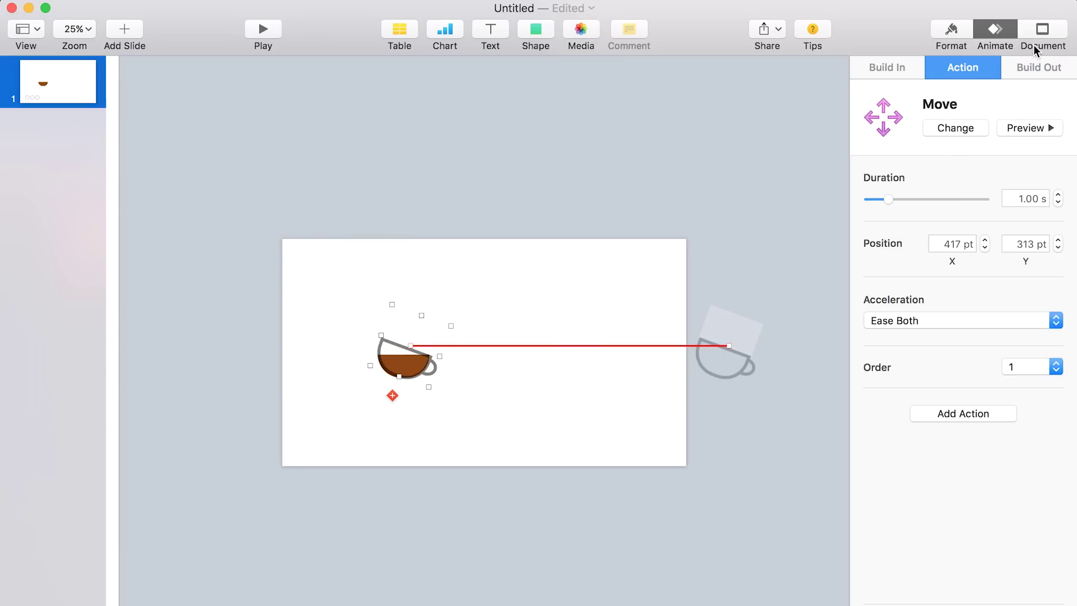
Set the cup's end position upright on the bowl and preview the rotate animation
left_click(951, 34)
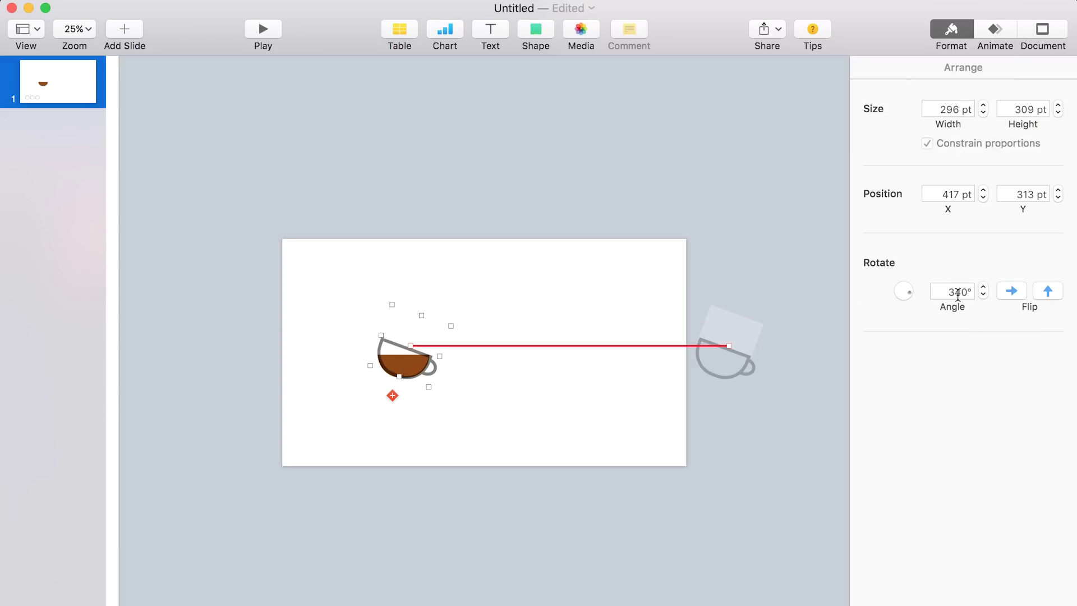
left_click_drag(911, 294, 914, 298)
key("shift+Left")
key("shift+Left")
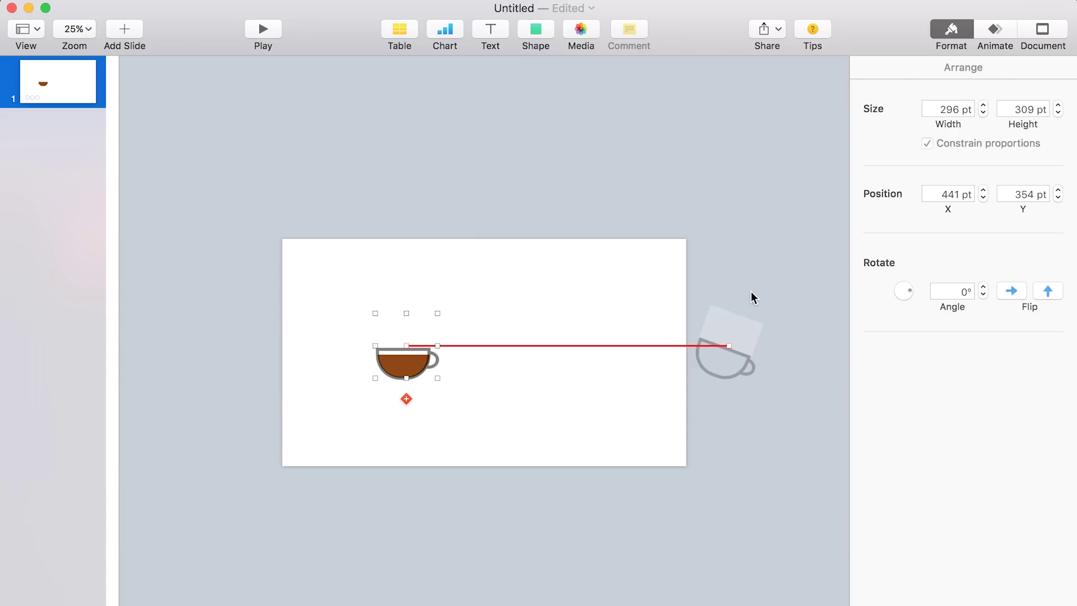
left_click(995, 31)
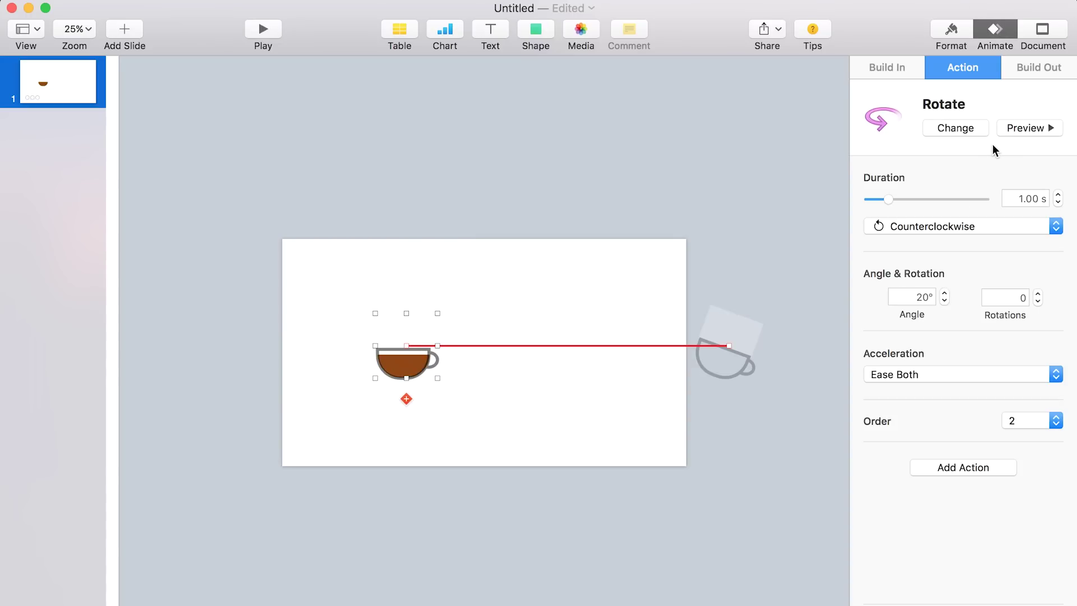
left_click(1015, 129)
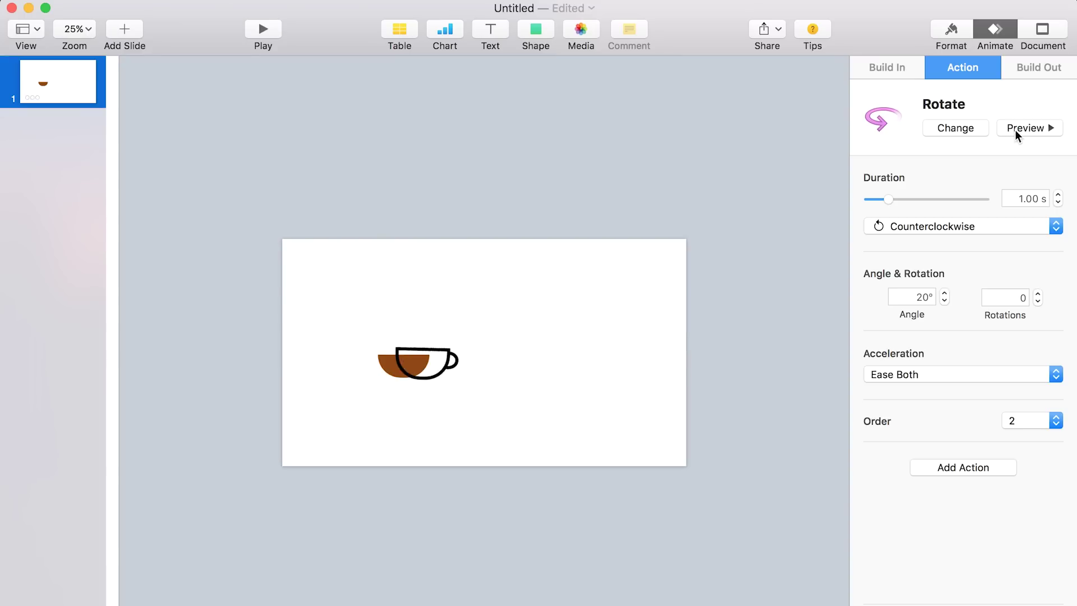
left_click(743, 469)
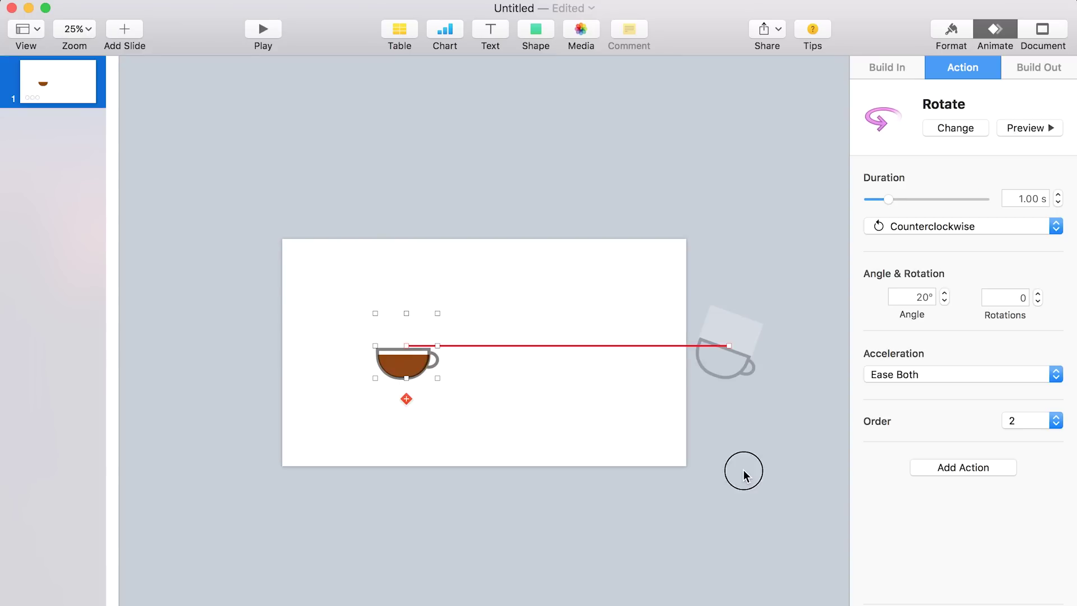
Insert a long horizontal line right of the bowl with a 15 pt stroke
left_click(536, 31)
left_click(480, 96)
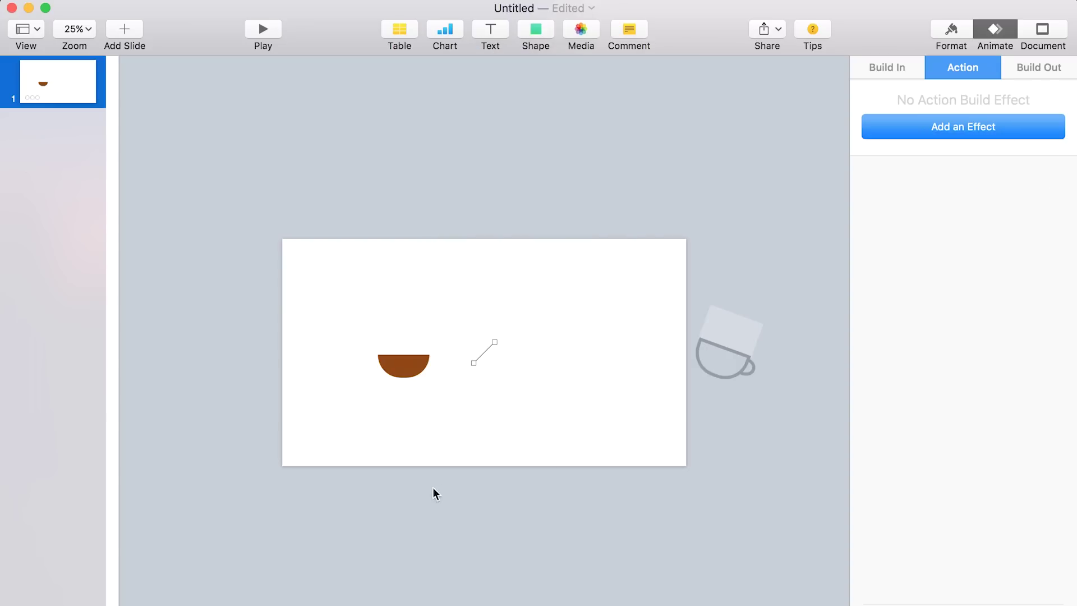
left_click_drag(494, 341, 586, 376)
left_click(951, 33)
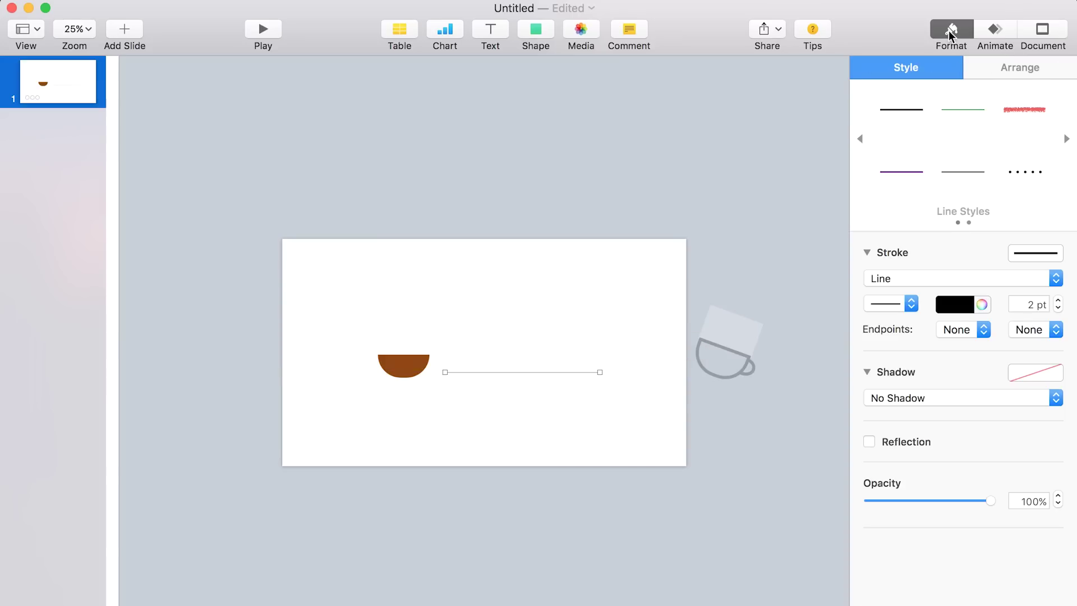
left_click(1031, 305)
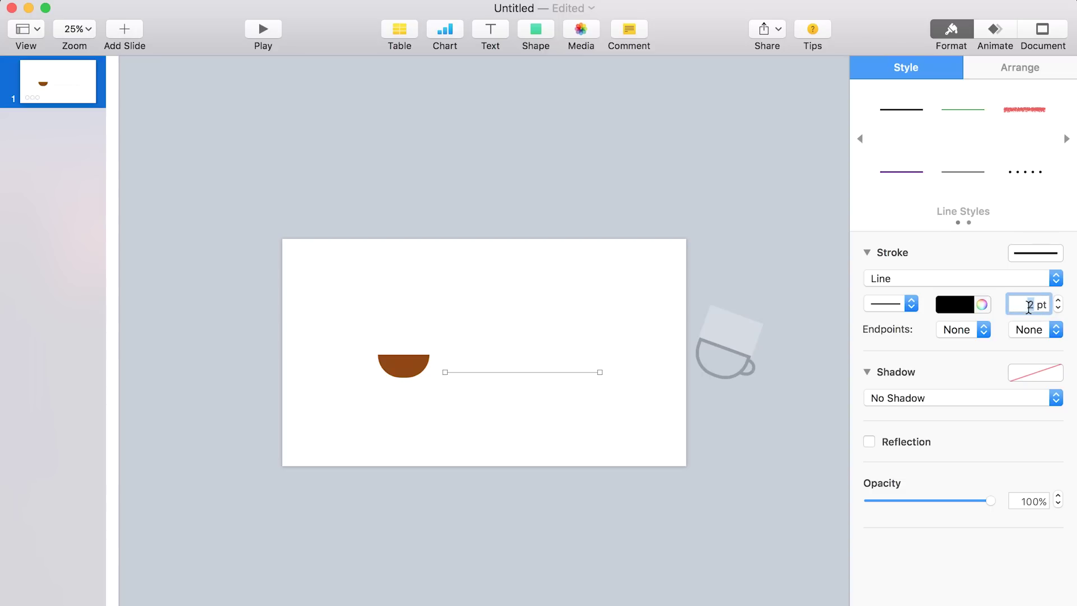
type("15")
key("Return")
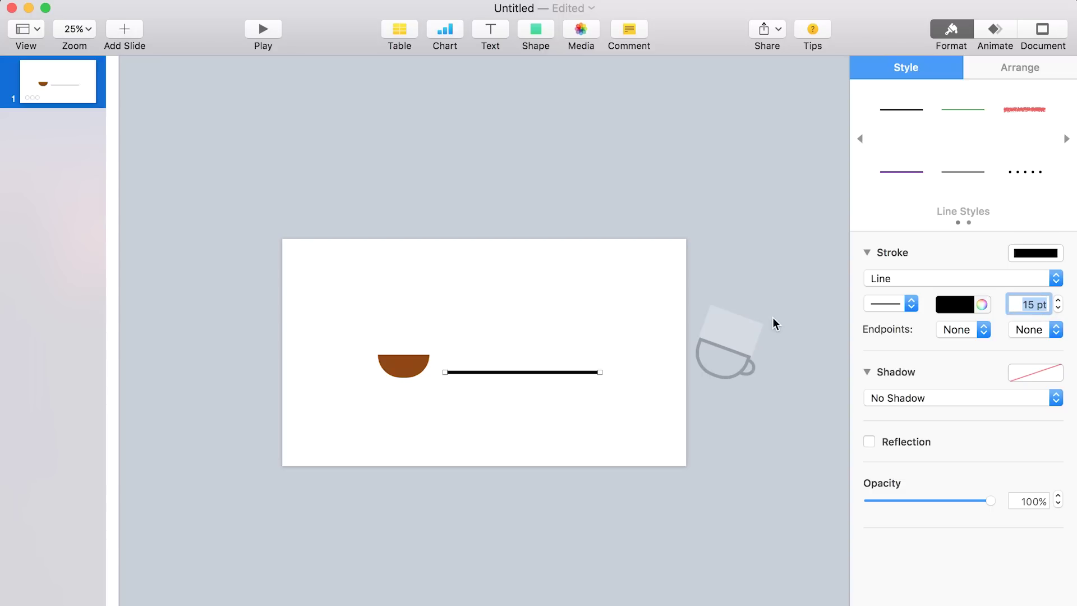
Nudge the brown bowl slightly right and down, then add a text box
left_click(381, 308)
left_click(394, 327)
left_click_drag(392, 324, 469, 372)
left_click(516, 391)
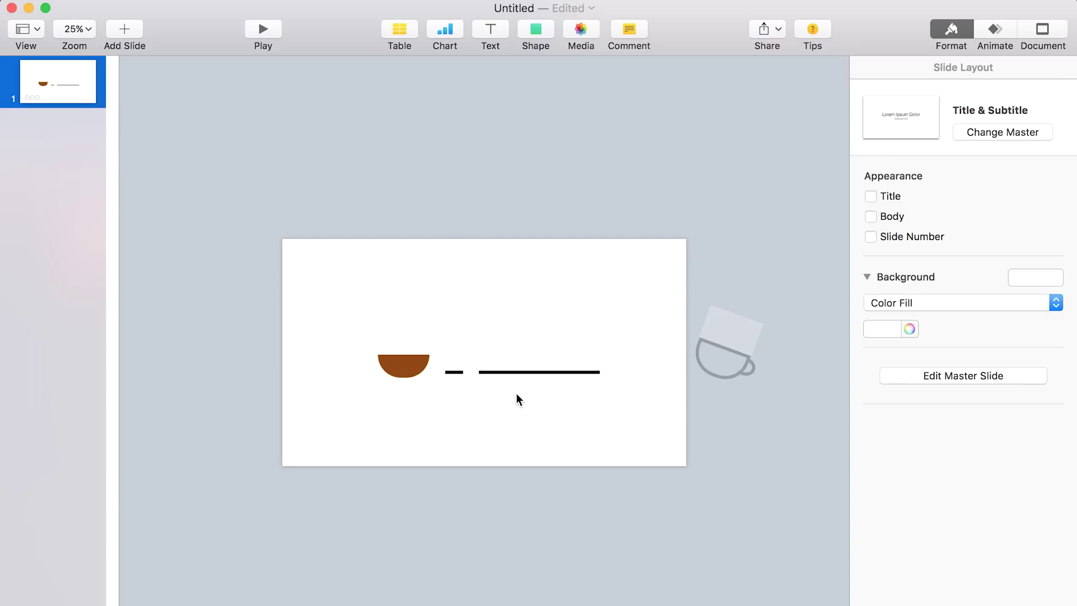
left_click(486, 34)
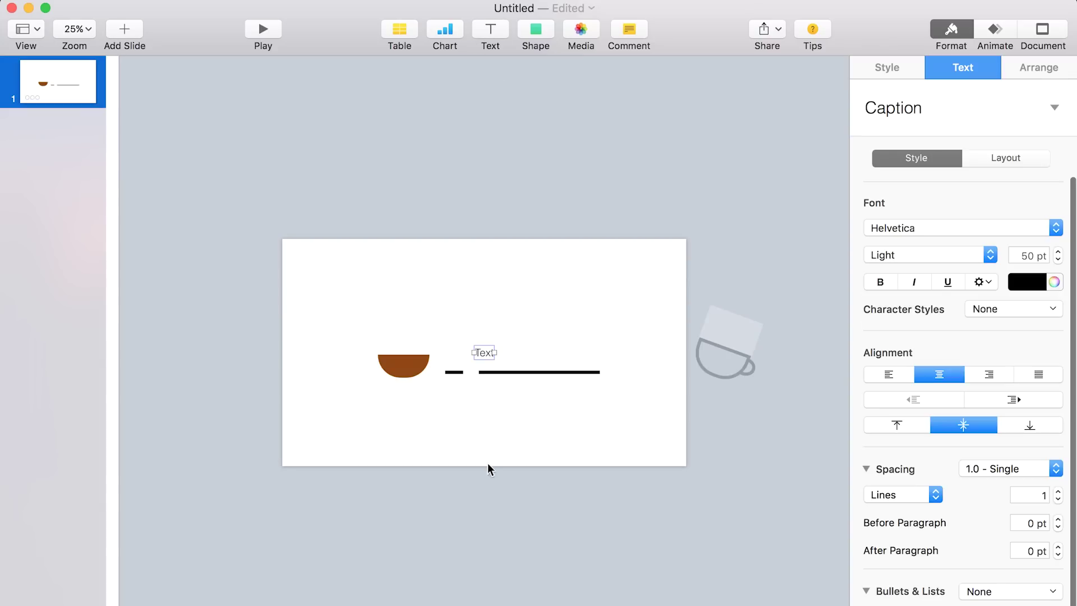
Replace the placeholder text with the title 'Joe's Cafe'
double_click(485, 355)
key("BackSpace")
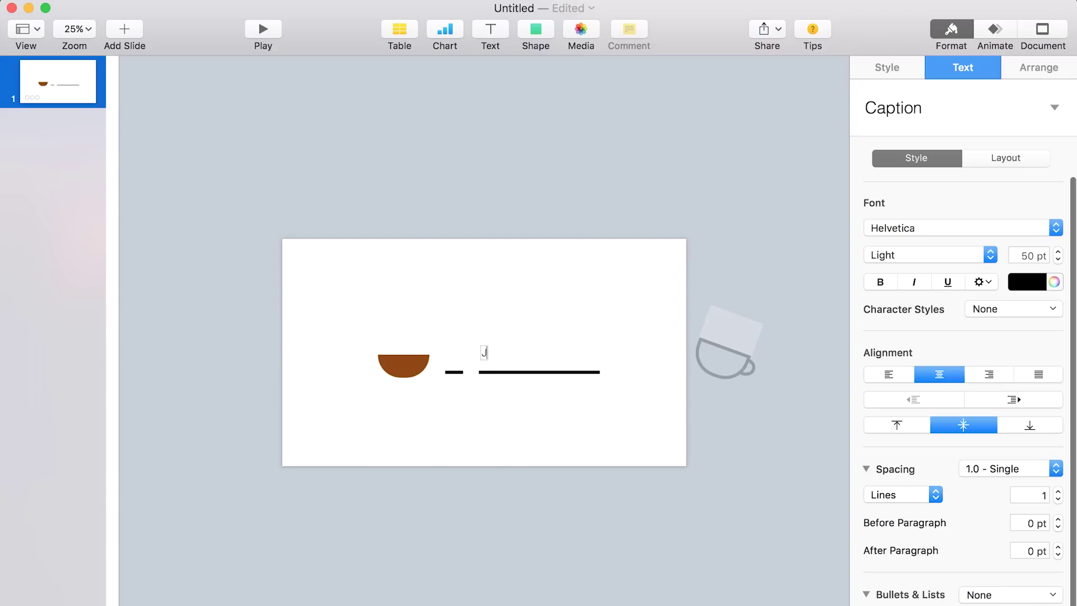
type("Joe's Cafe")
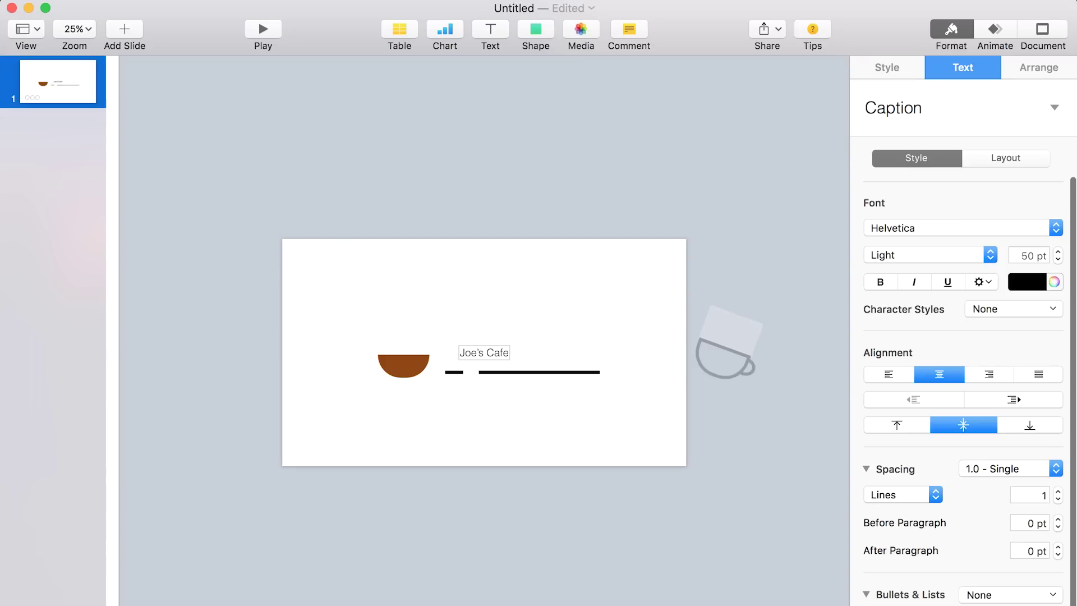
Set the Joe's Cafe title in the Copse font at 150 pt
key("super+a")
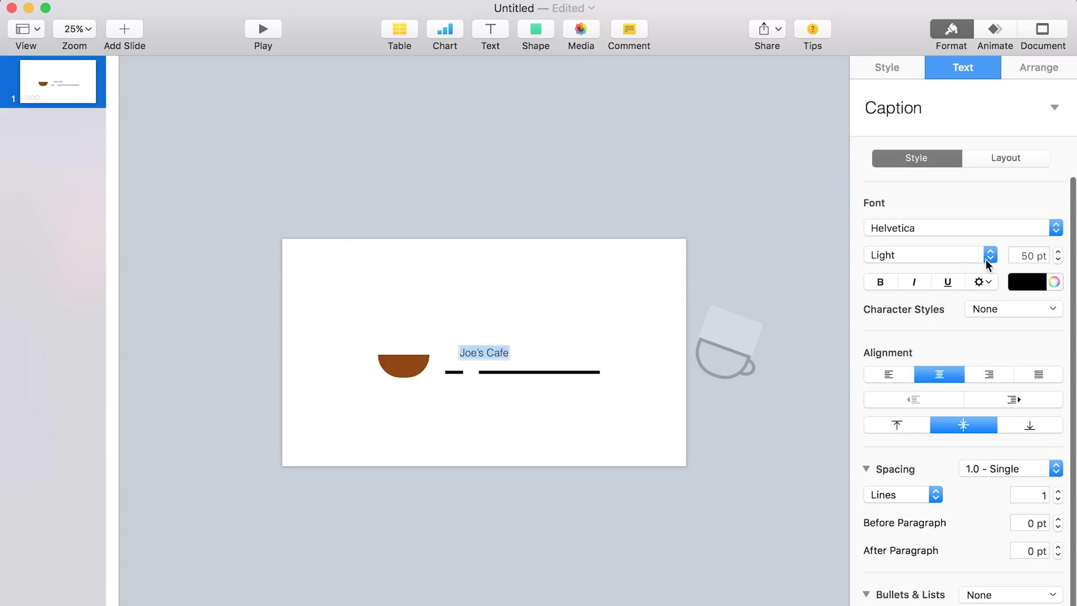
left_click(1055, 230)
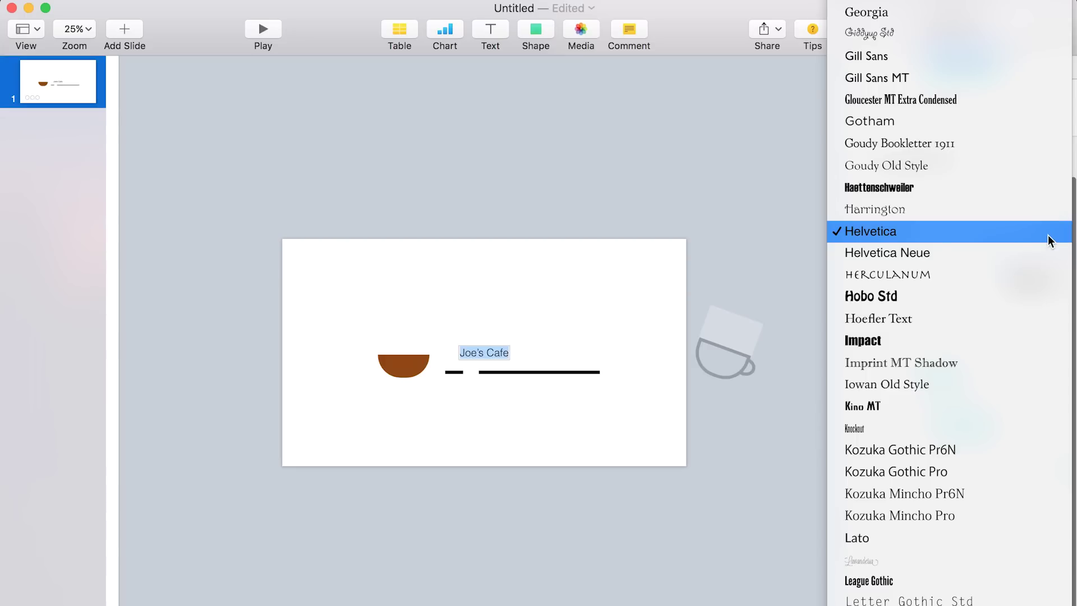
scroll(1038, 236, "up", 10)
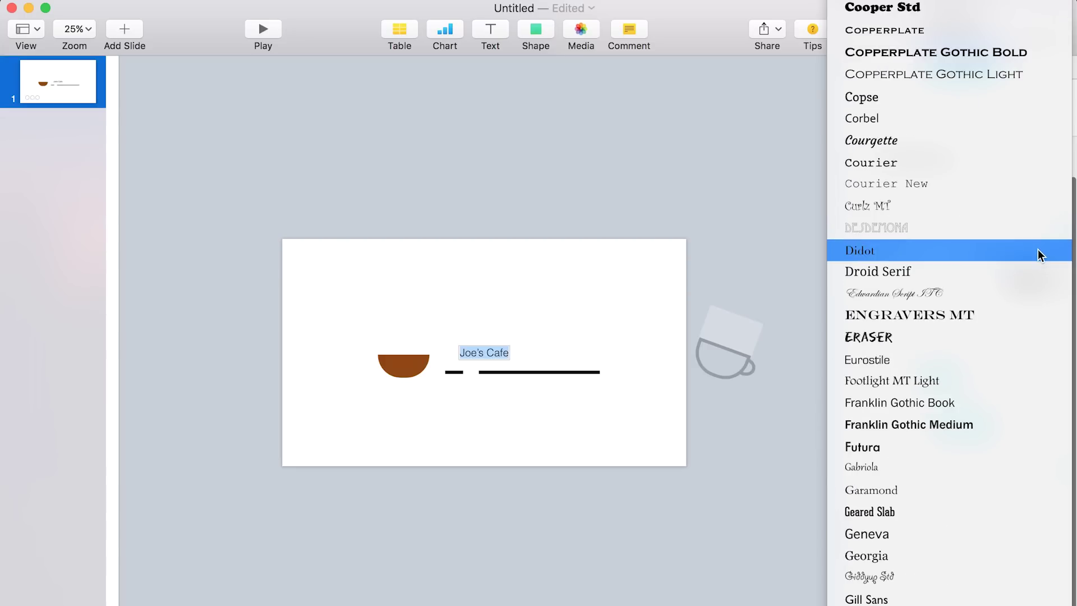
scroll(1038, 249, "up", 2)
left_click(1014, 162)
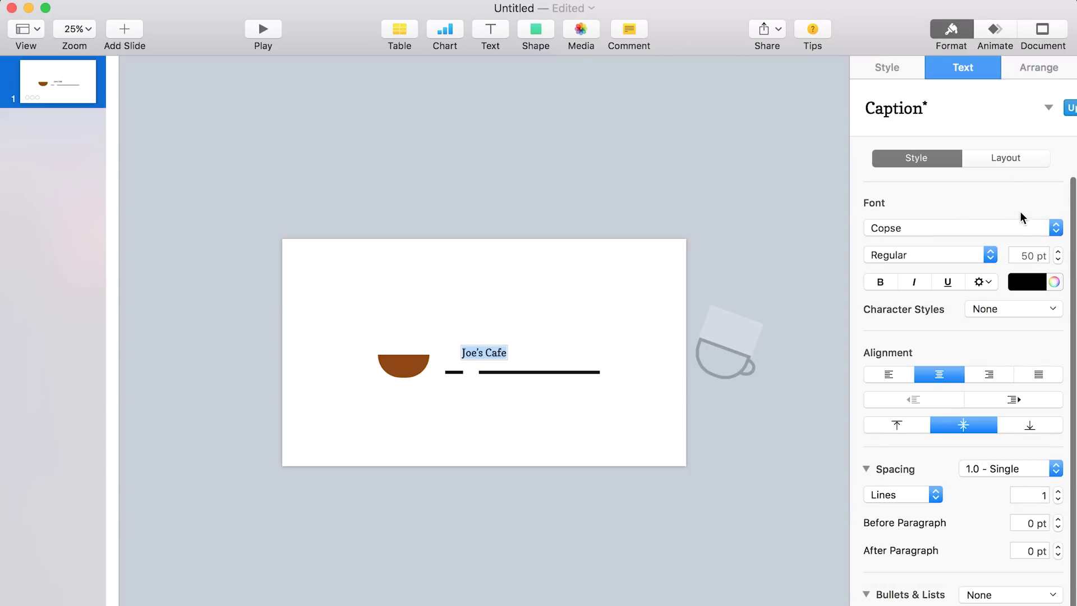
left_click(1021, 255)
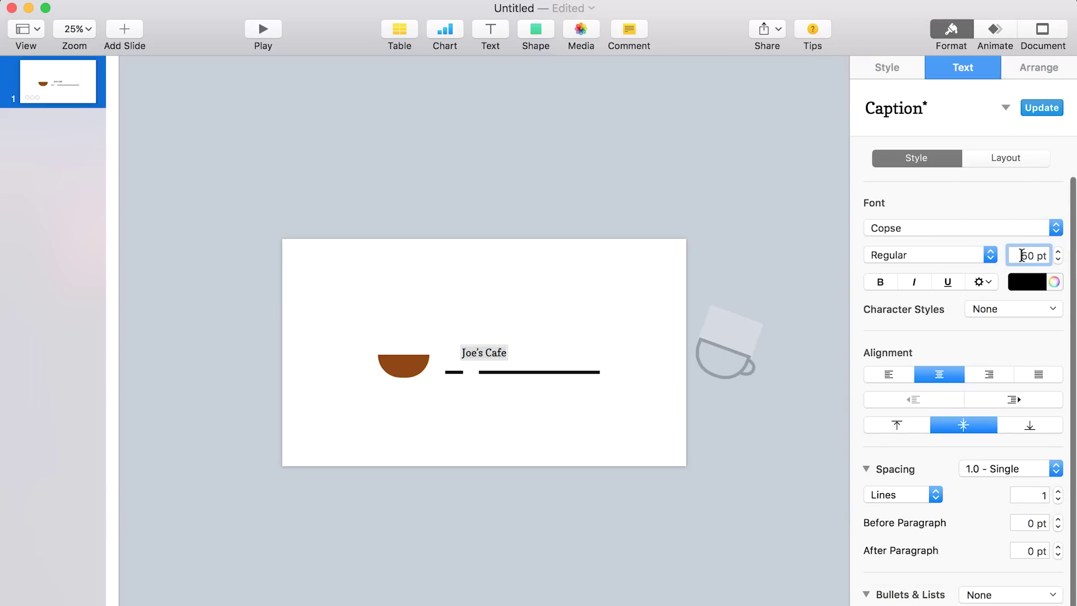
type("1")
key("Return")
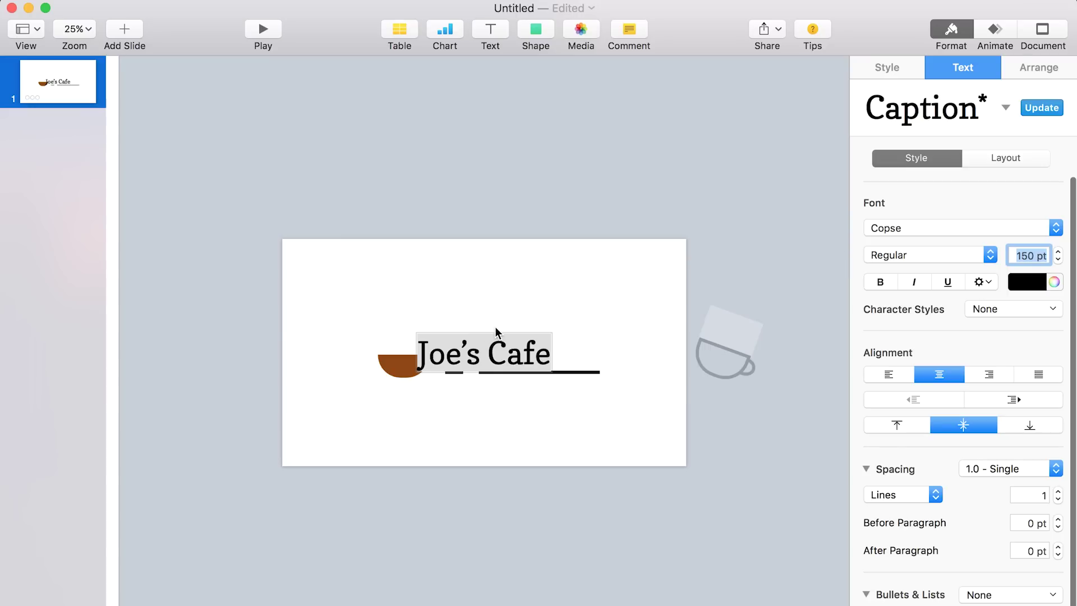
Move the Joe's Cafe title right and nudge it down into alignment above the lines
left_click(517, 317)
left_click_drag(500, 351, 550, 356)
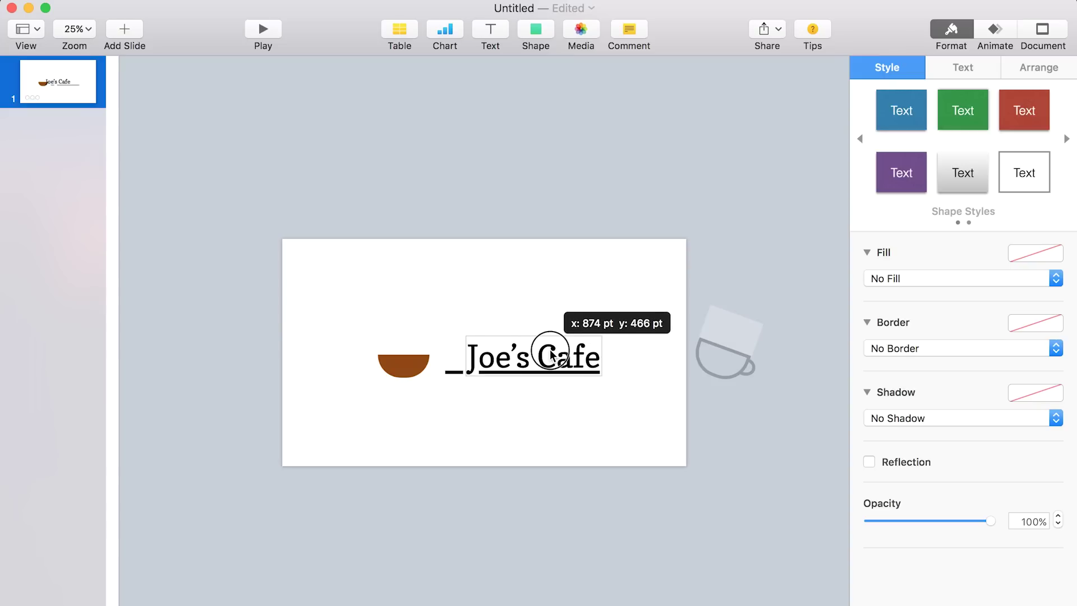
left_click_drag(550, 355, 553, 349)
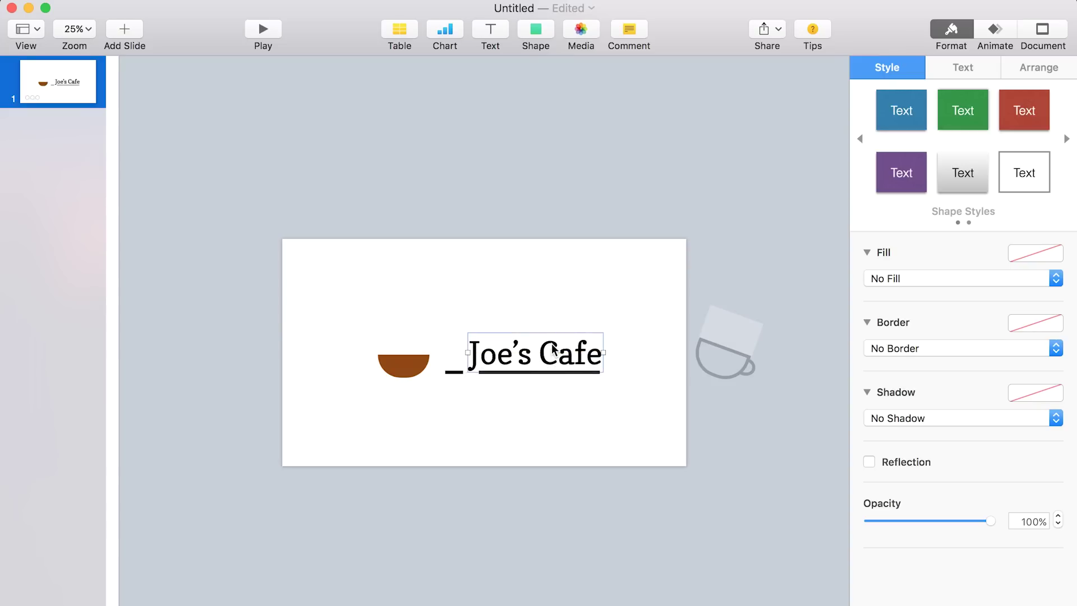
key("Down")
key("Down")
key("Down")
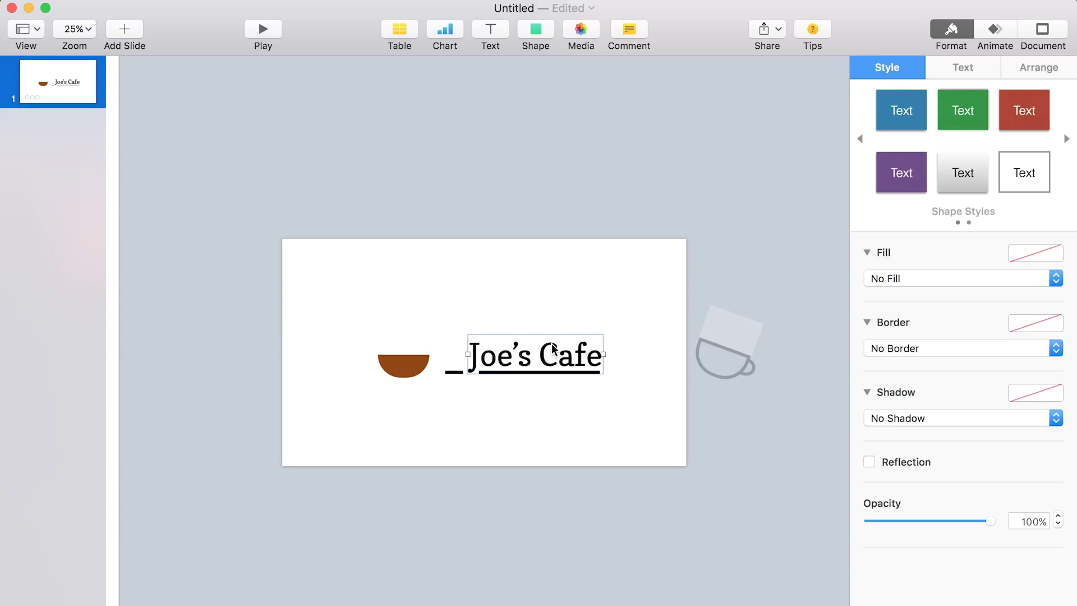
key("Down")
key("Down")
key("Down")
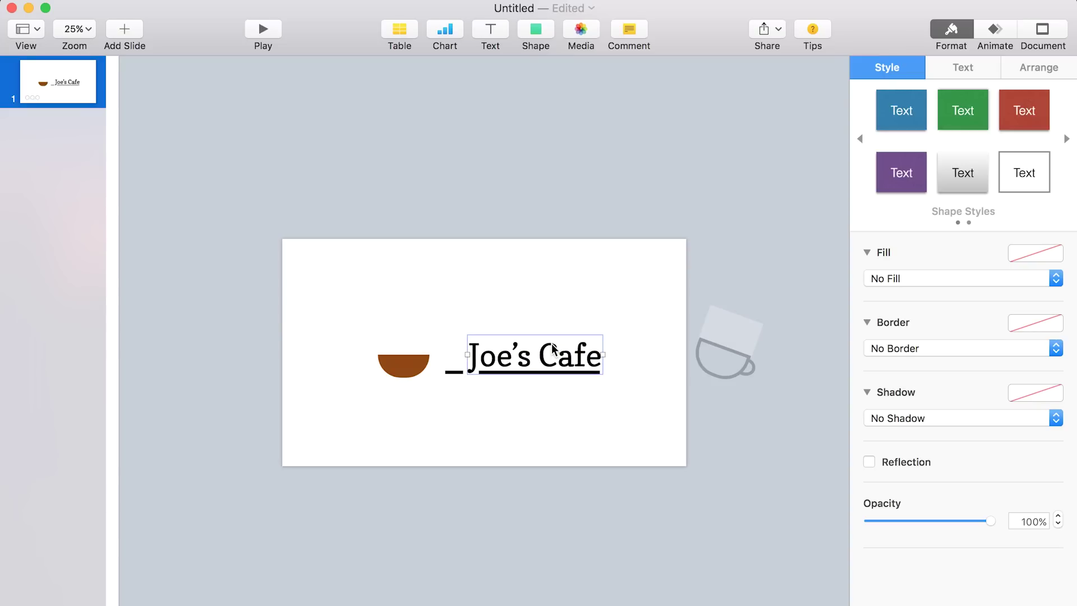
left_click(553, 427)
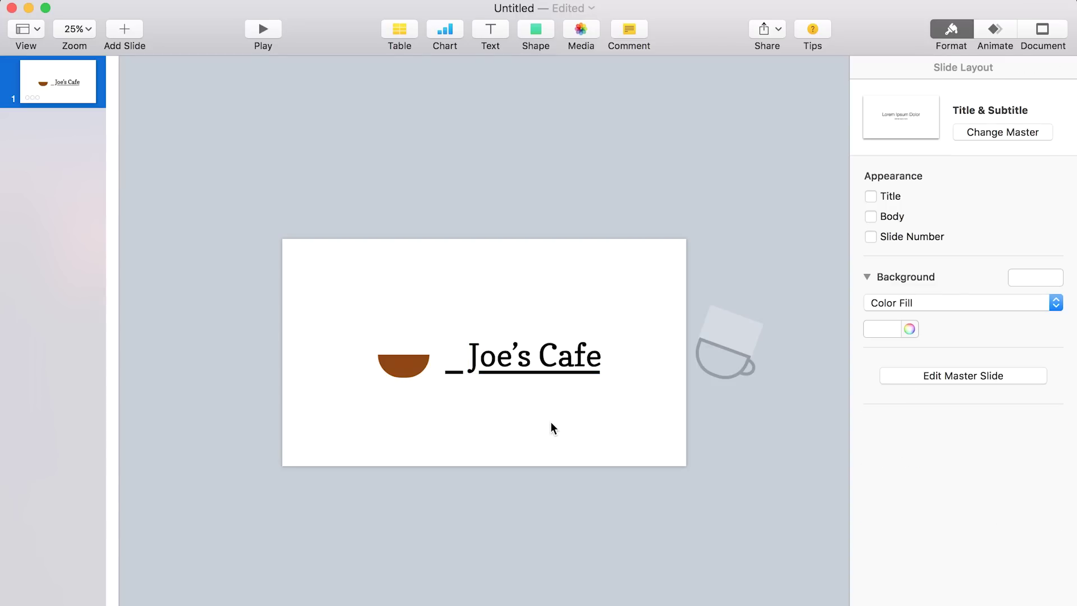
left_click(603, 372)
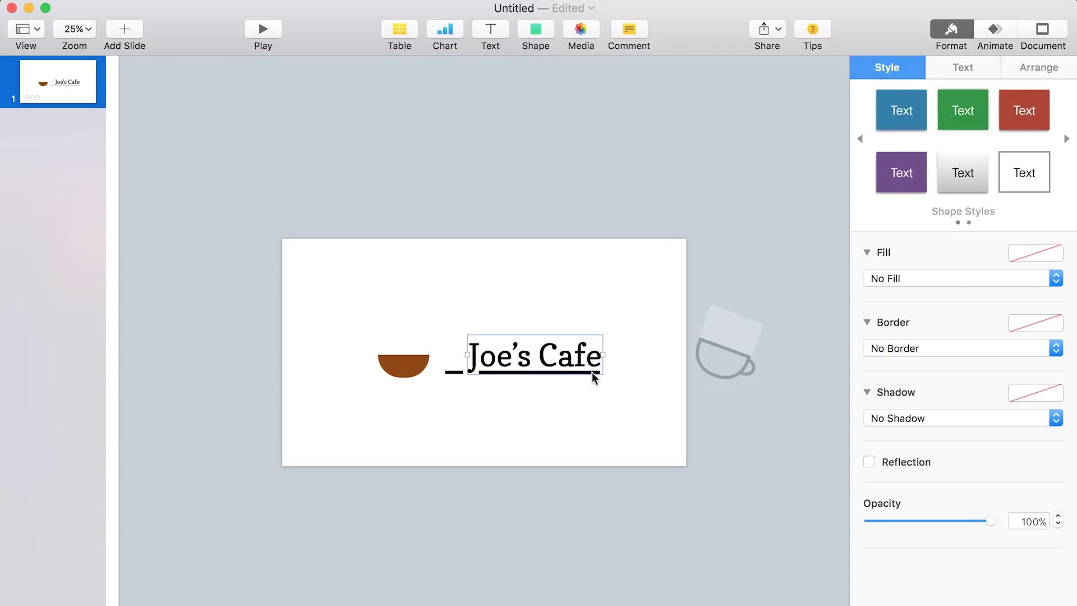
left_click(591, 372)
left_click(595, 372)
Extend the underline's right end to about 771 pt, just past 'Cafe'
left_click(455, 372)
left_click_drag(601, 372, 610, 373)
left_click(574, 399)
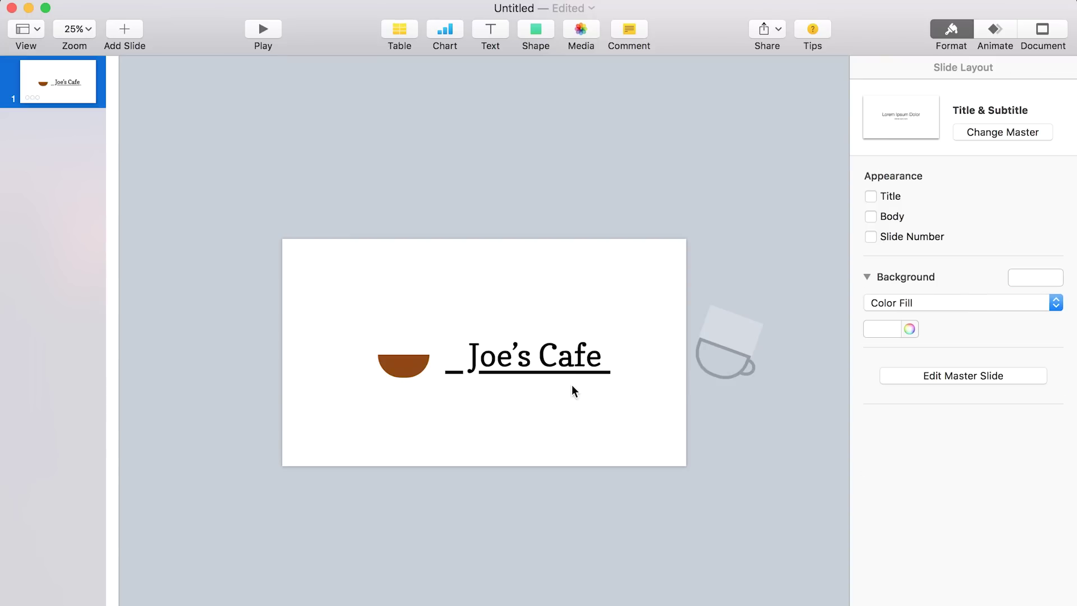
left_click(449, 372)
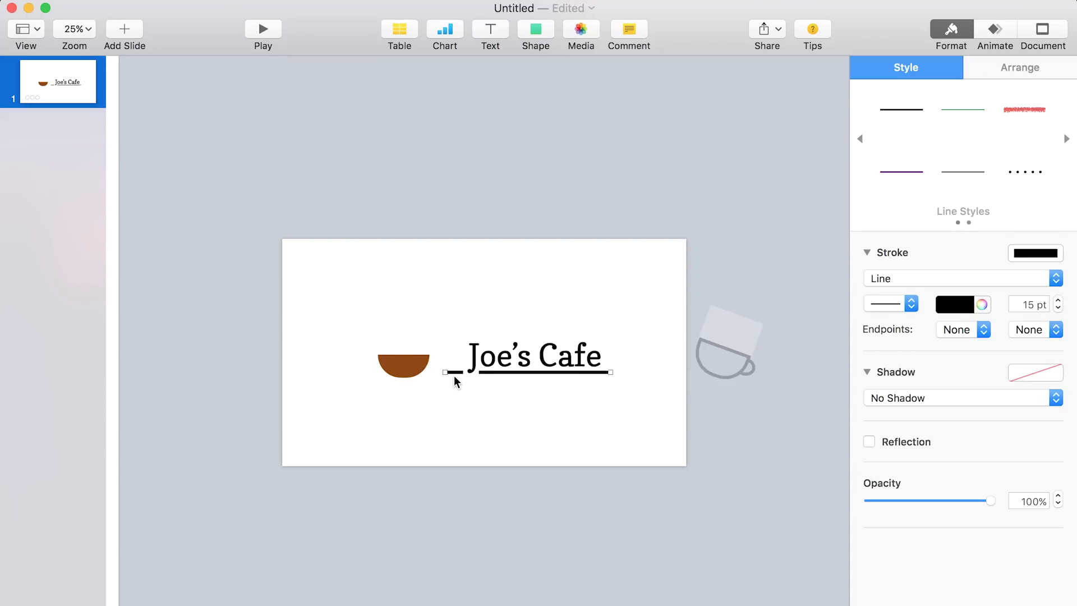
Give the underline a 0.7 s Wipe build-in and preview it
left_click(993, 32)
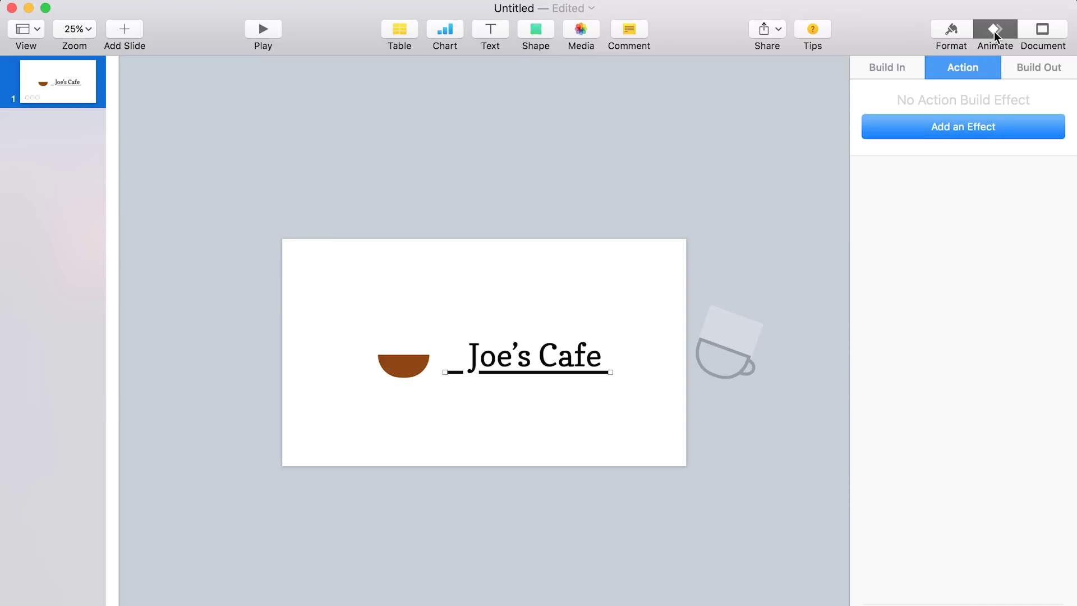
left_click(887, 67)
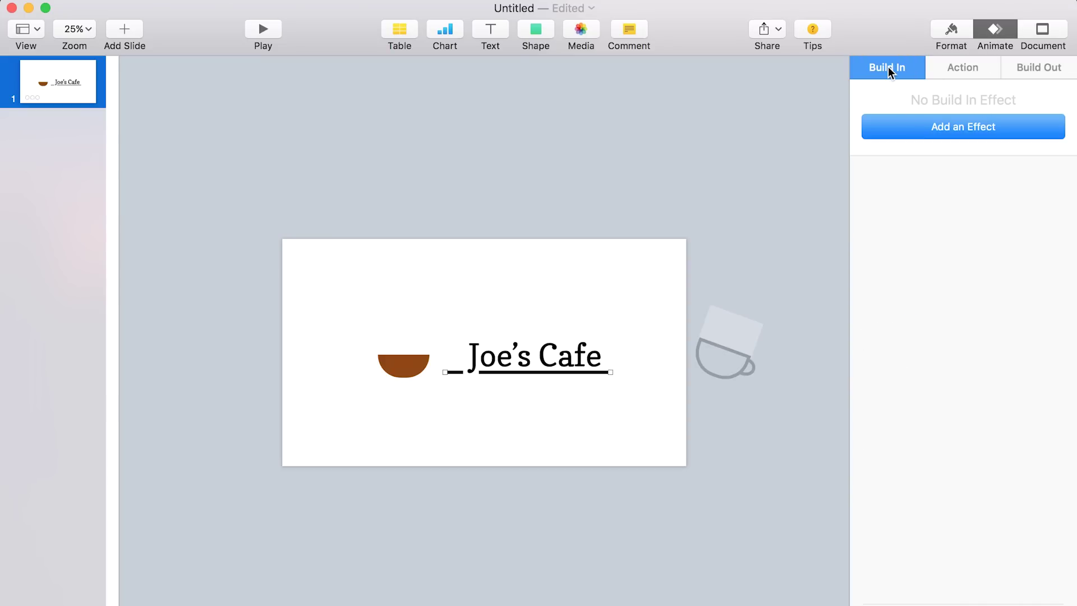
left_click(952, 126)
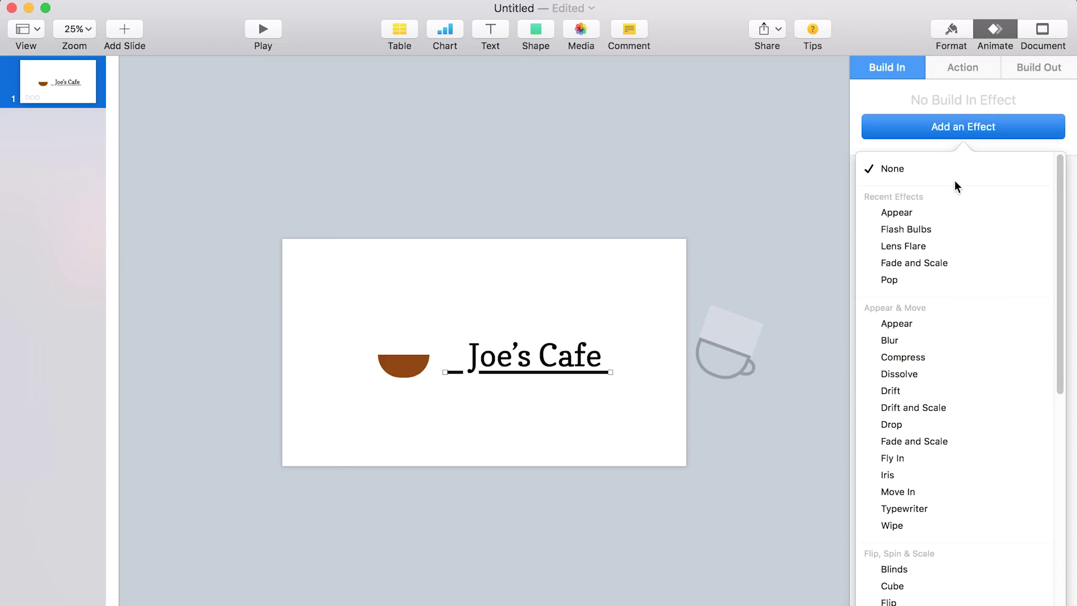
left_click(972, 525)
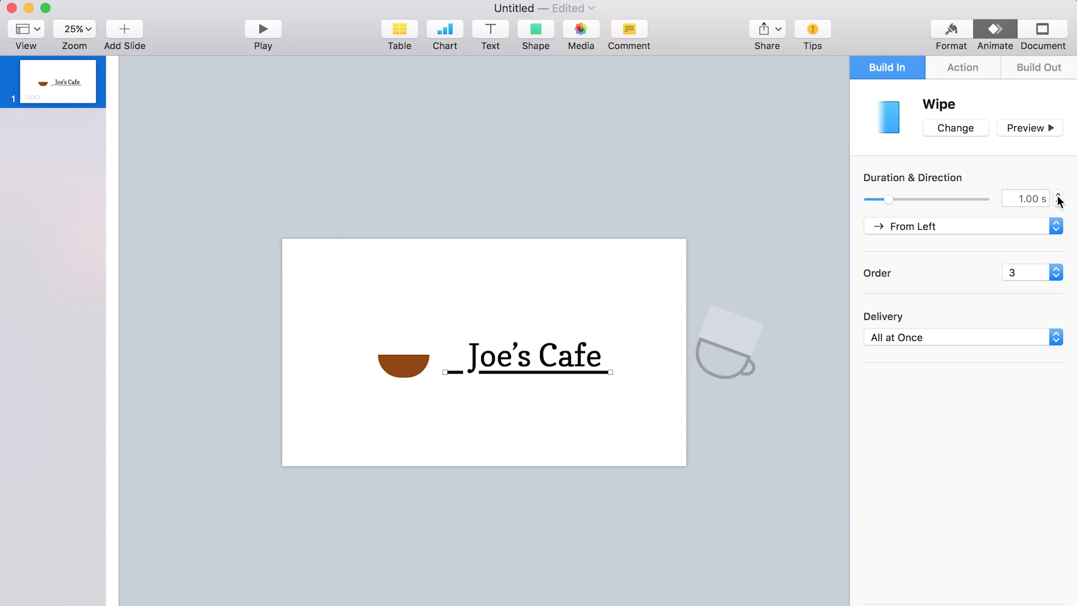
left_click_drag(1017, 200, 1031, 199)
key("BackSpace")
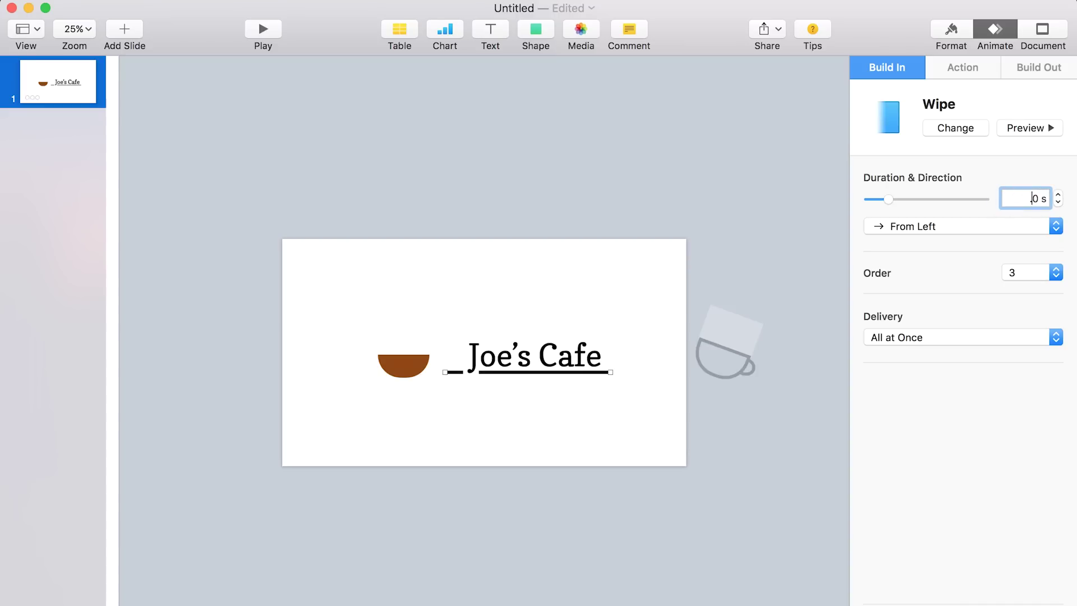
type(".7")
key("Return")
left_click(1014, 132)
Give the brown cup a 0.7 s Wipe build-in from the bottom and preview it
left_click(386, 365)
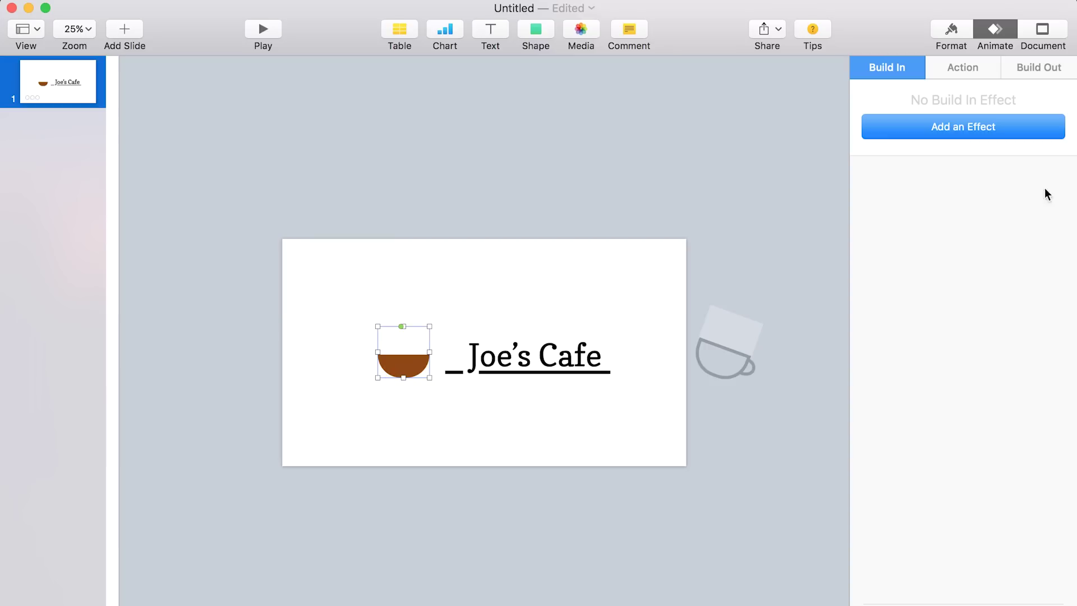
left_click(977, 133)
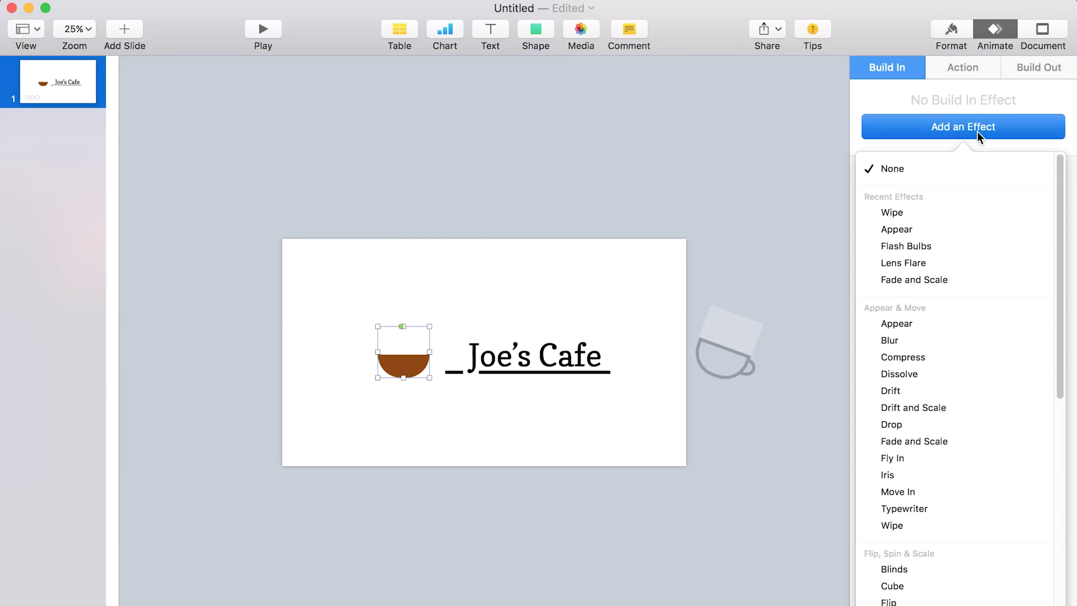
left_click(939, 216)
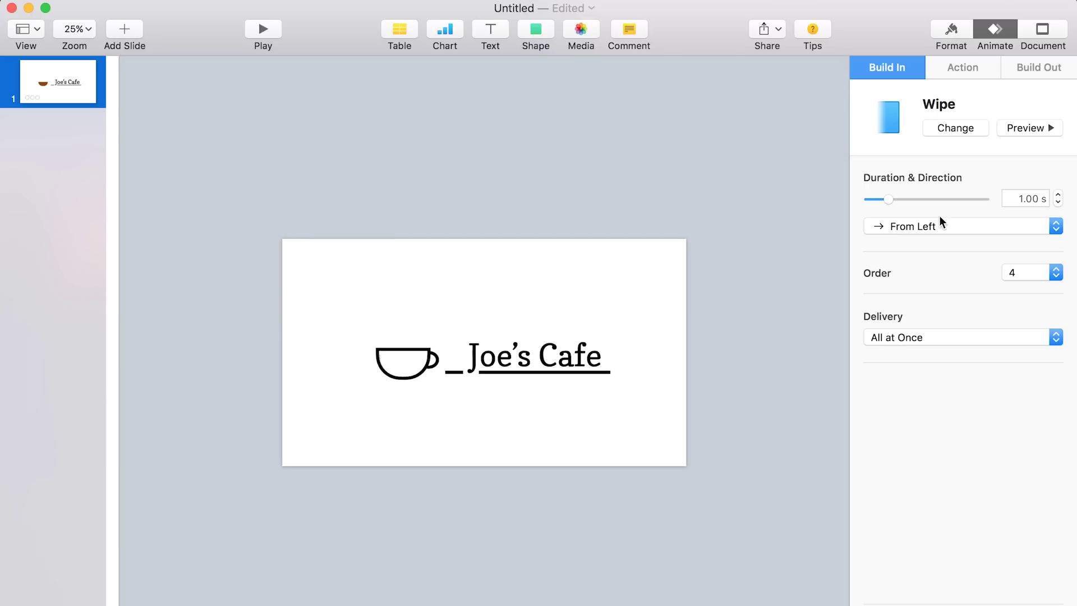
left_click(1005, 226)
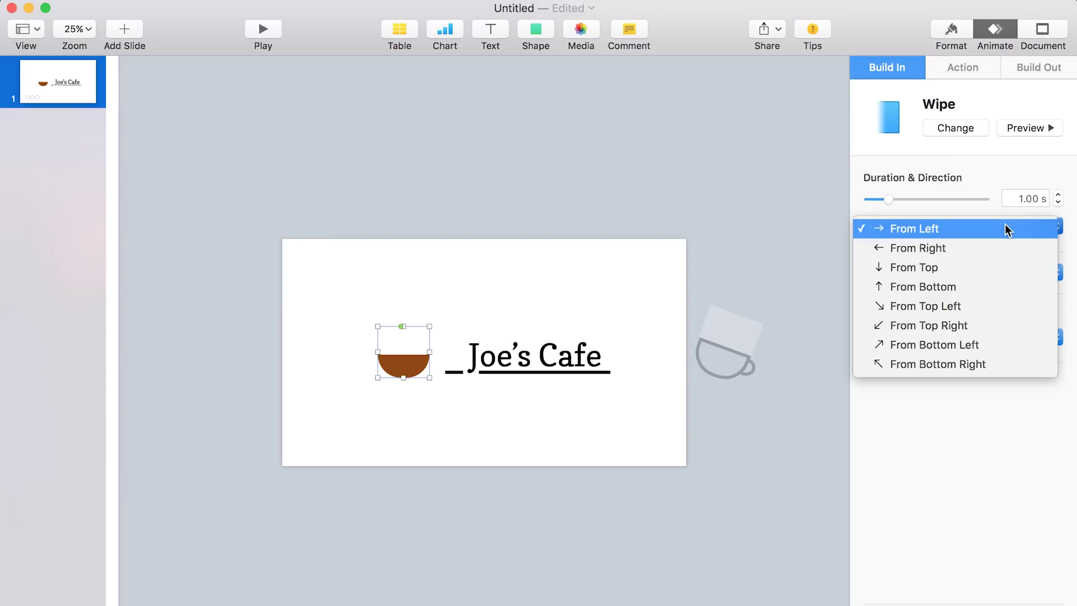
left_click(1004, 284)
left_click(1029, 199)
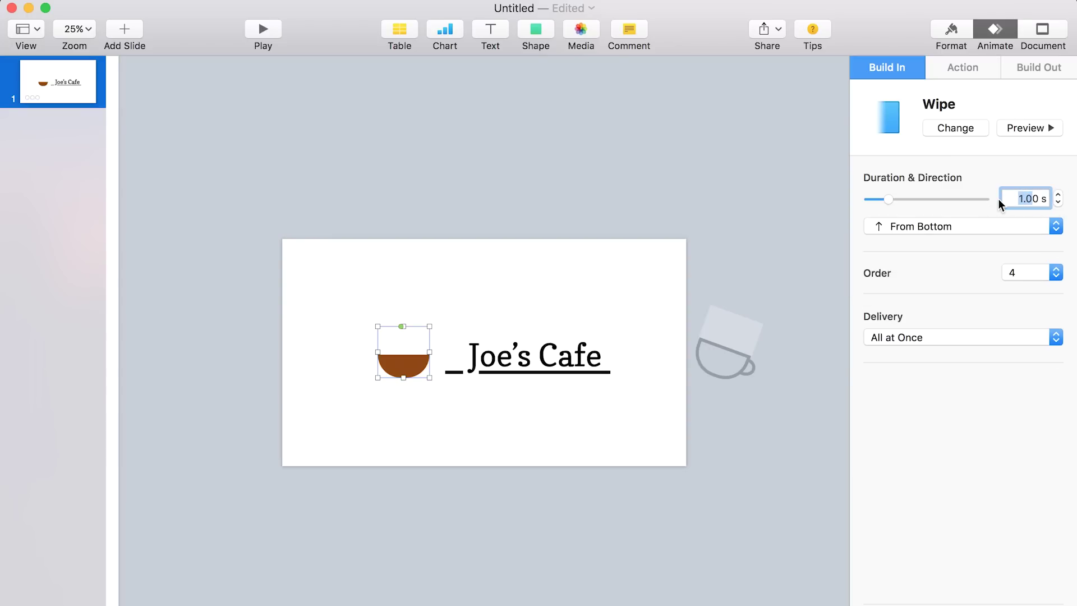
type(".7")
key("Return")
left_click(1025, 128)
left_click(664, 445)
key("super+shift+period")
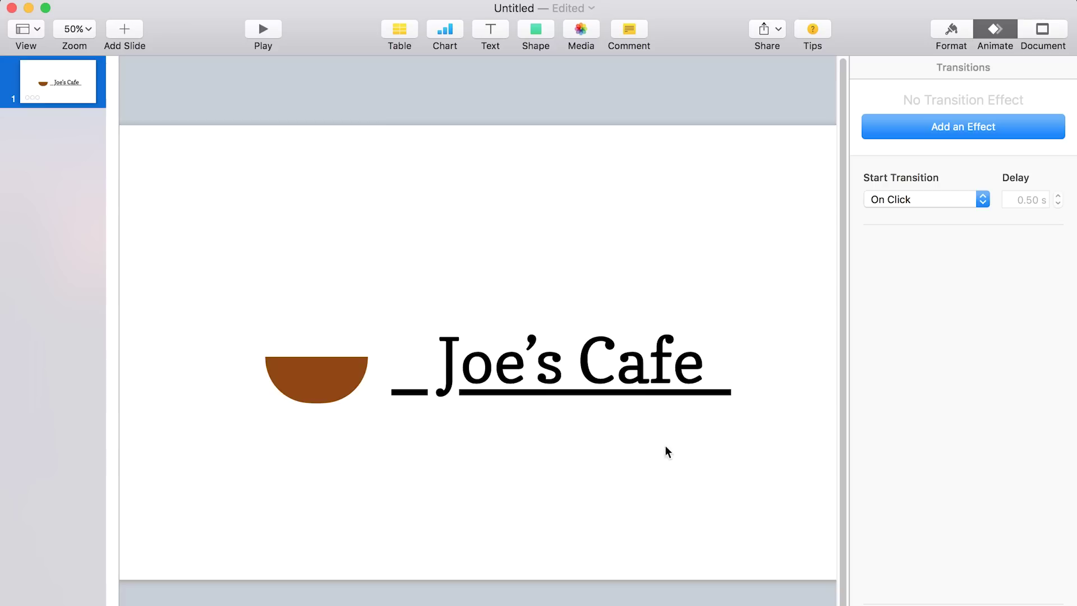
Draw a three-point S-curve above the bowl with the pen and shrink it to about 22 × 79 pt
left_click(535, 28)
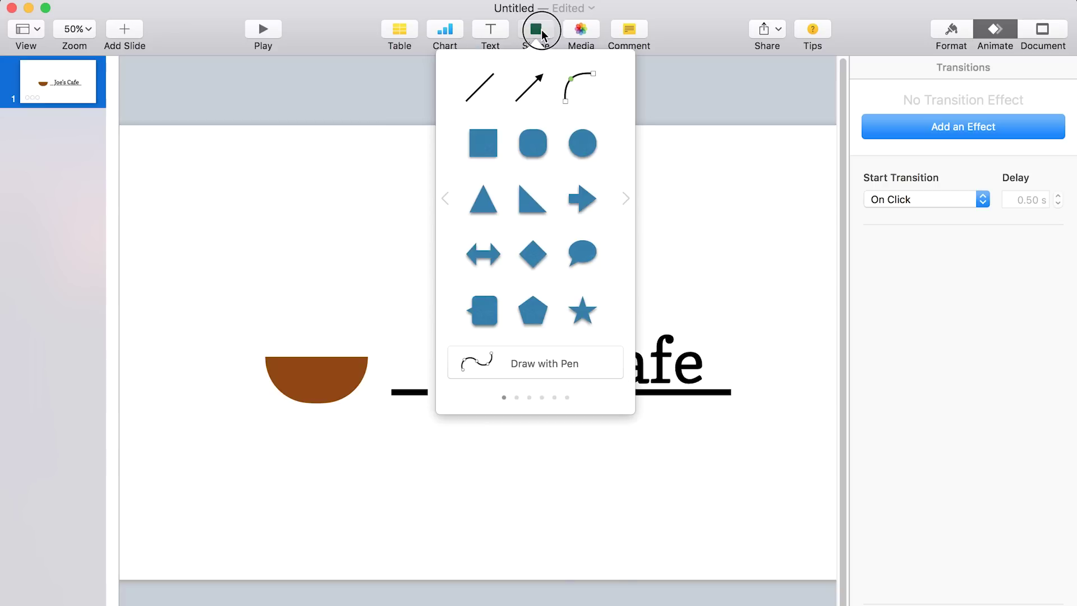
left_click(546, 353)
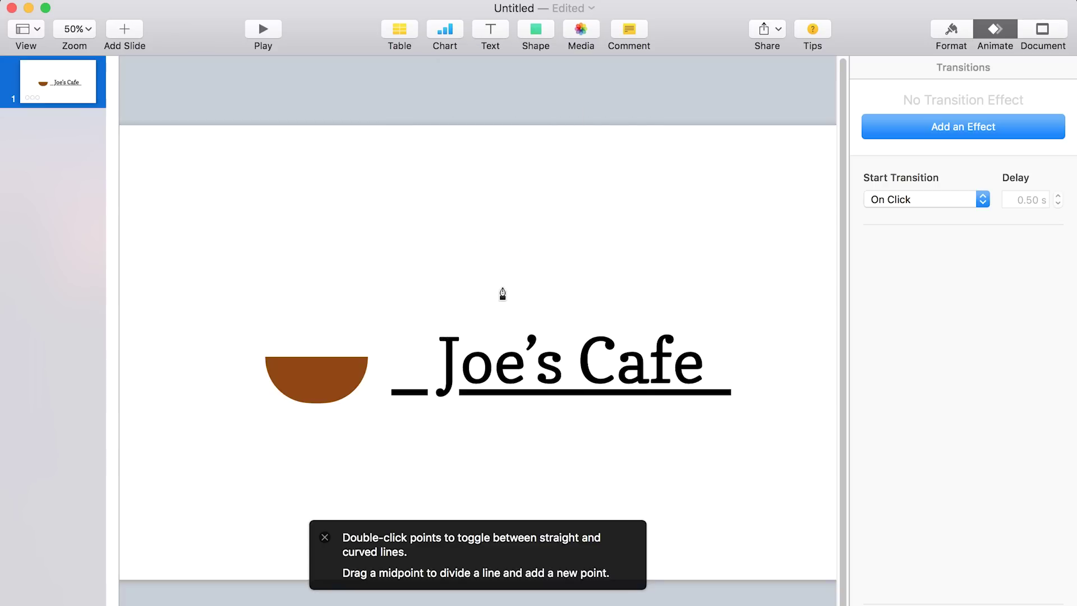
left_click(503, 288)
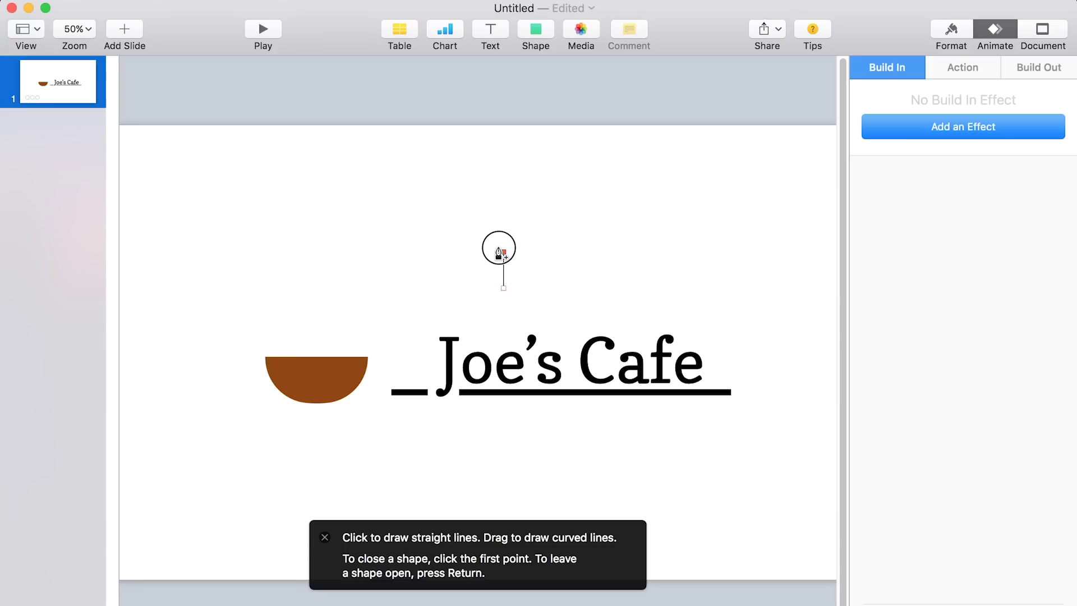
left_click(483, 232)
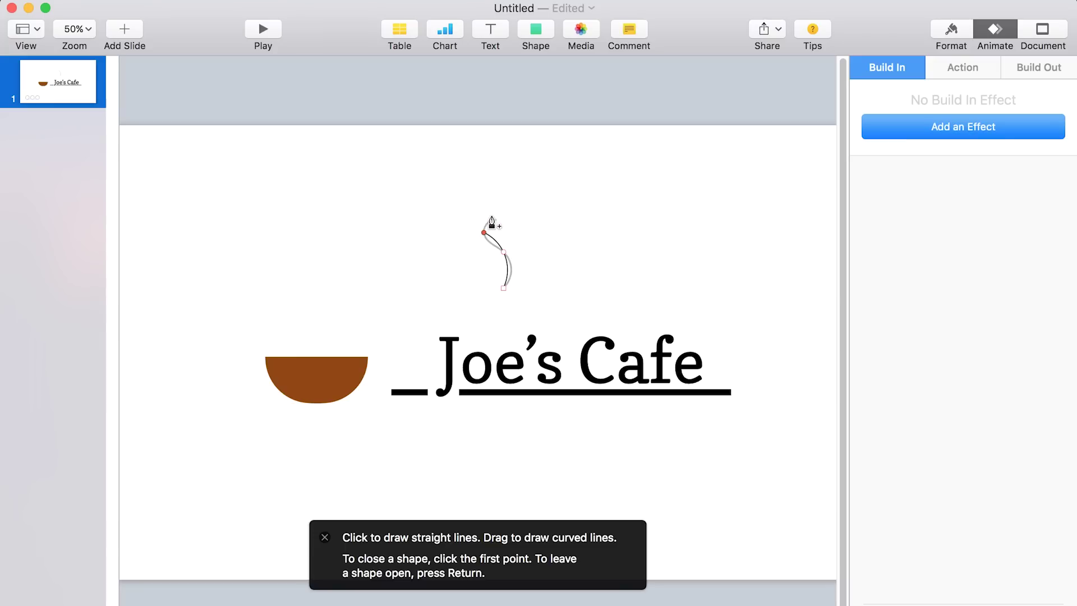
left_click(483, 220)
key("Return")
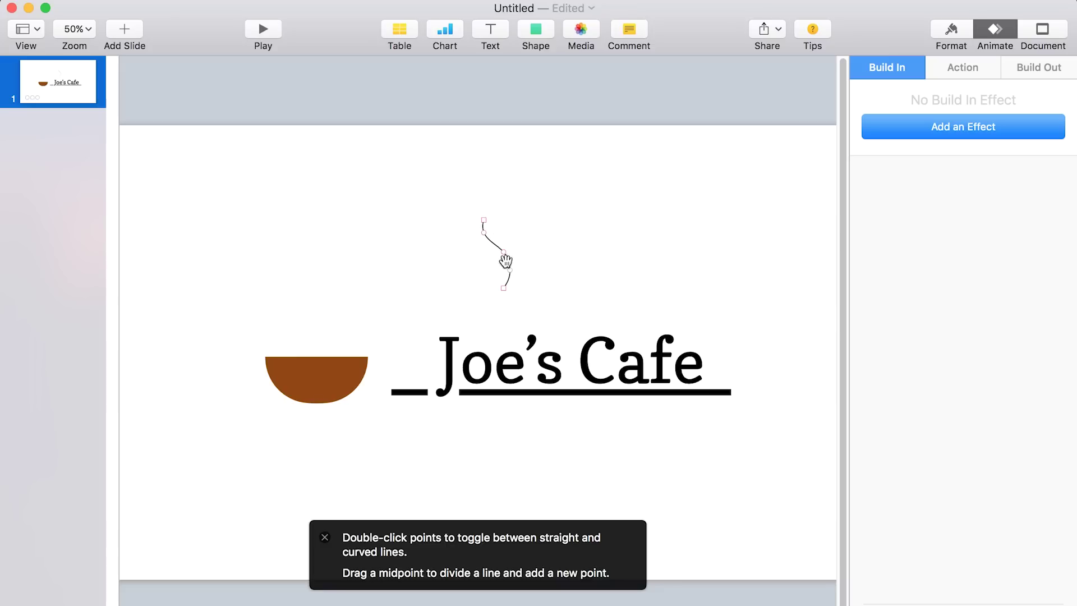
left_click(536, 275)
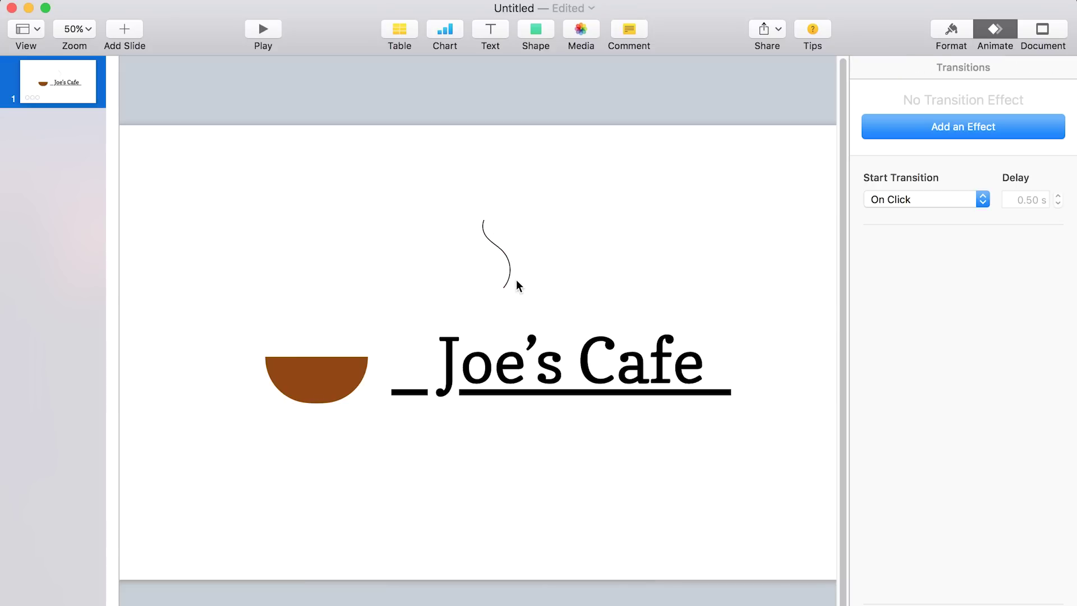
left_click(510, 280)
left_click_drag(510, 286, 489, 250)
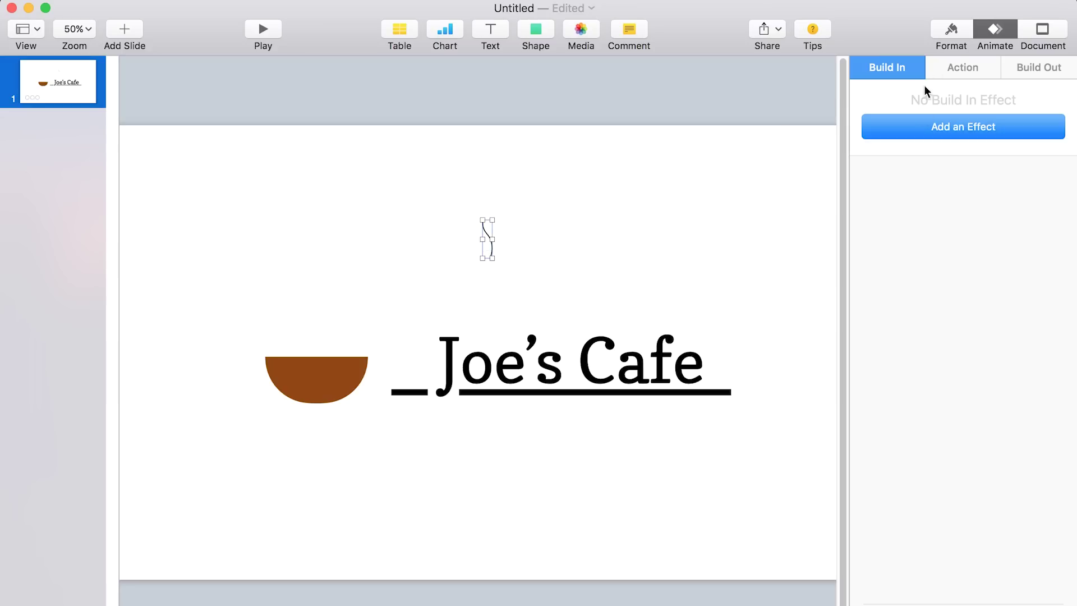
Thicken the steam curve's stroke to 15 pt
left_click(950, 34)
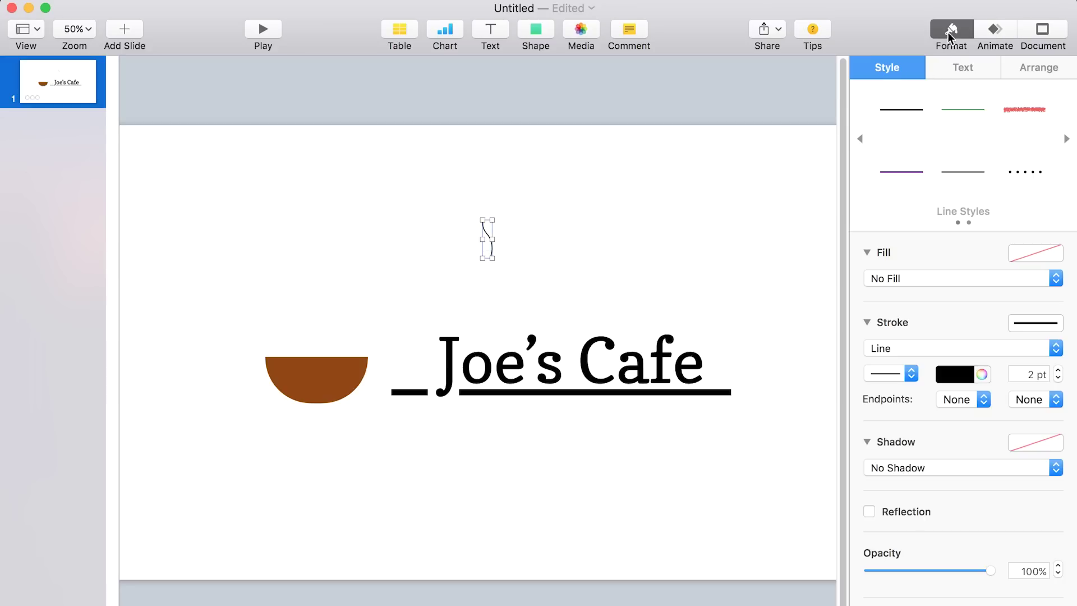
double_click(1029, 374)
type("15")
key("Return")
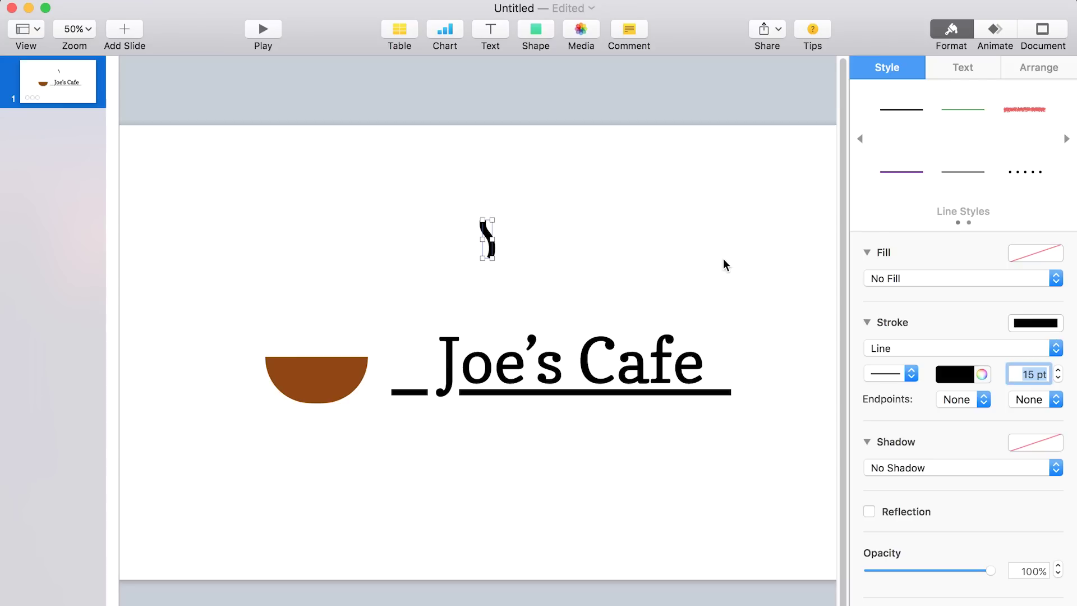
left_click(720, 257)
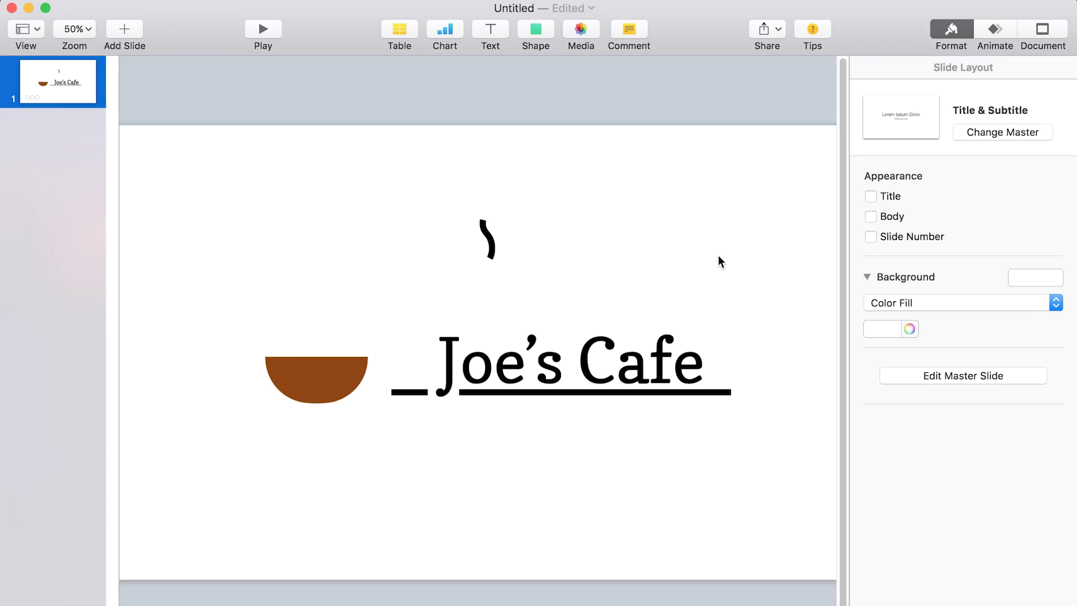
Reshape the steam curve by adjusting its top point and lower bend
left_click(491, 253)
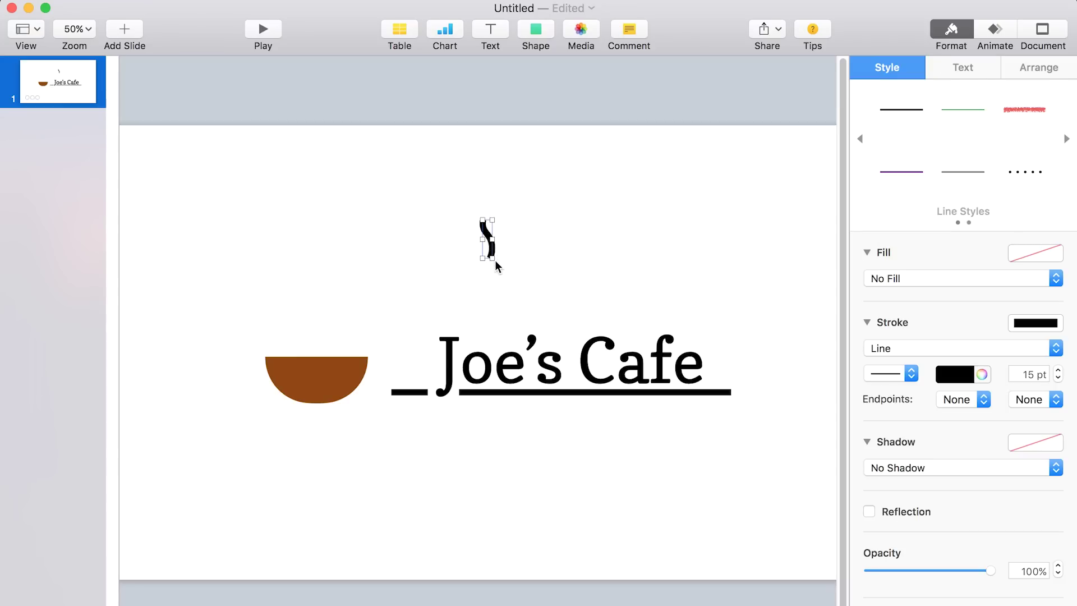
double_click(491, 253)
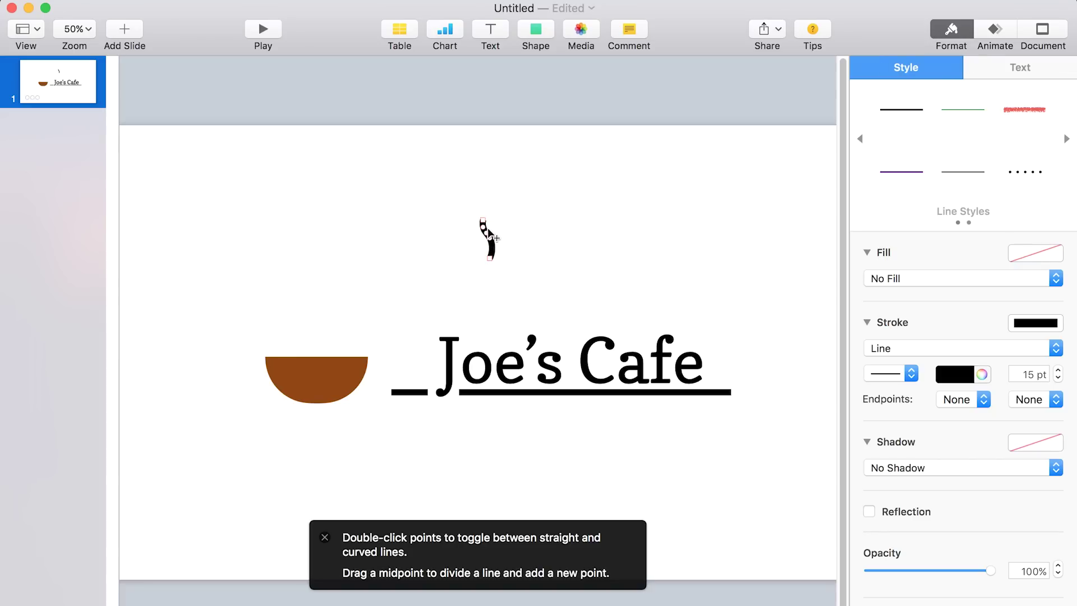
left_click_drag(489, 231, 492, 242)
left_click(482, 225)
left_click_drag(491, 245, 485, 262)
left_click(507, 262)
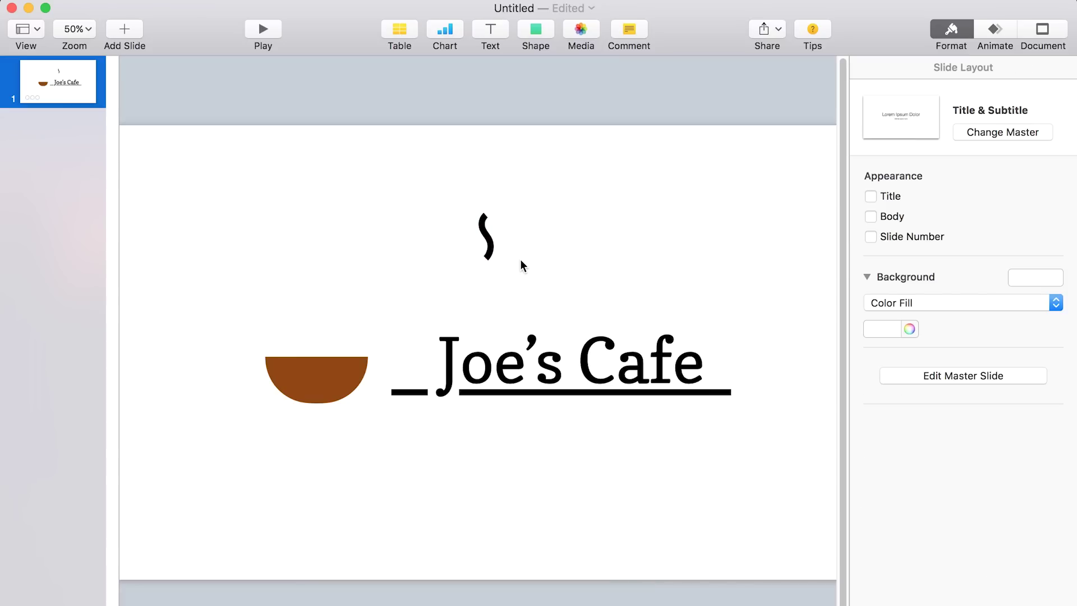
left_click(490, 252)
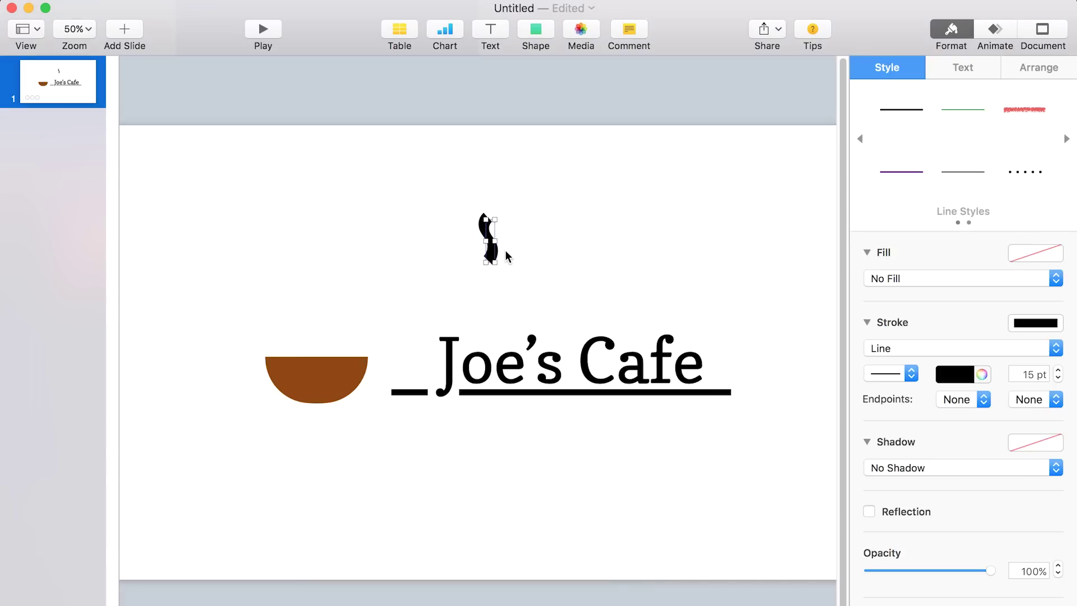
Duplicate the steam wisp beside the original and position both directly above the brown bowl
mouse_move(492, 246)
left_mouse_down()
mouse_move(510, 242)
mouse_move(514, 264)
mouse_move(509, 249)
mouse_move(506, 259)
left_mouse_up()
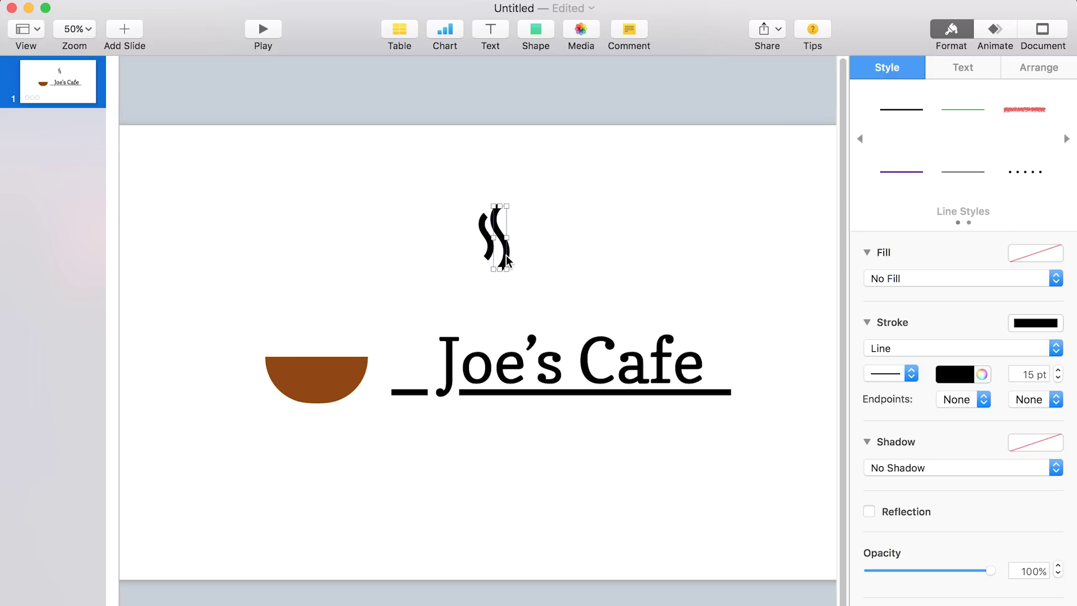
left_click_drag(545, 175, 331, 306)
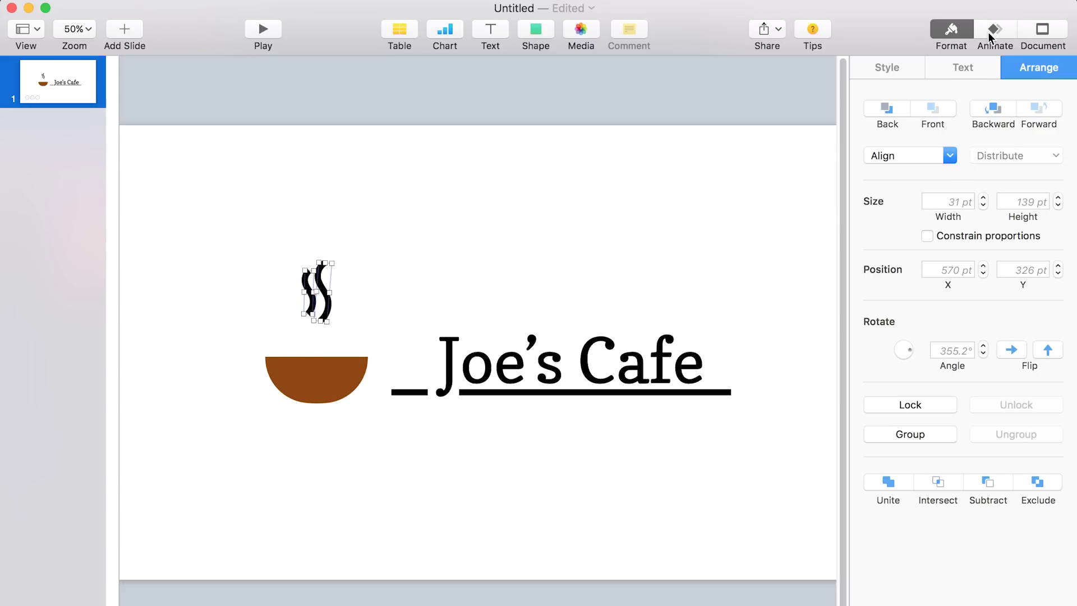
left_click(694, 214)
left_click(308, 307)
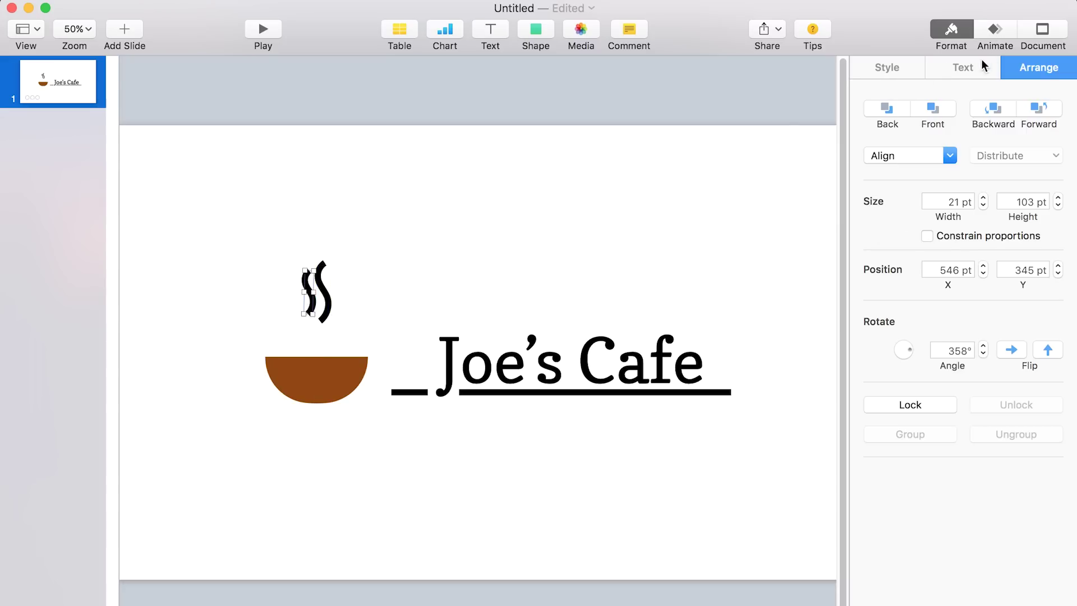
Give the left steam curve a 0.50 s Wipe build-in from the bottom
left_click(987, 38)
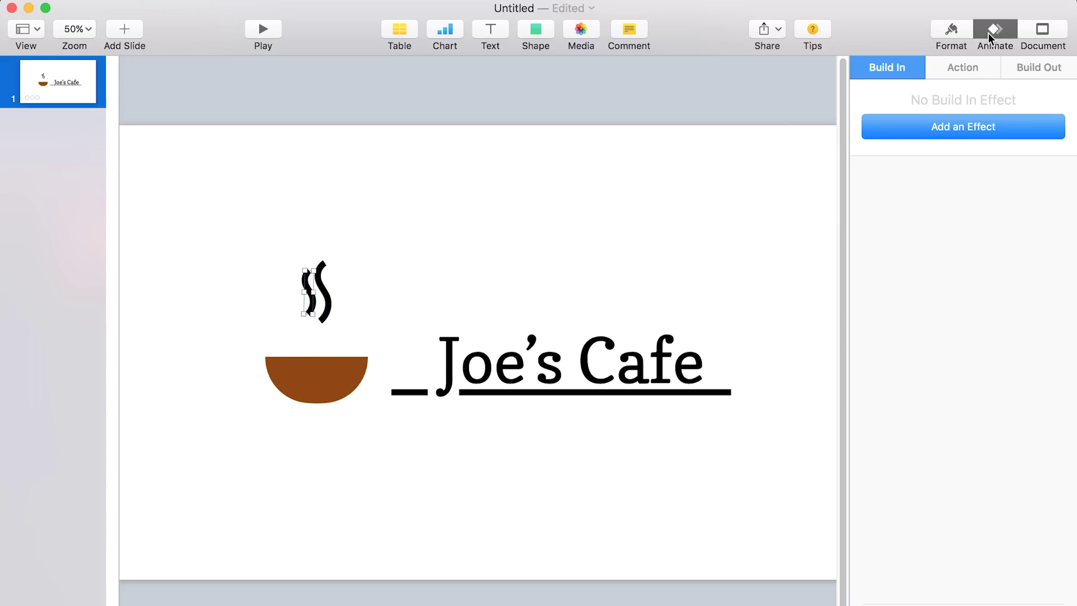
left_click(945, 135)
left_click(943, 213)
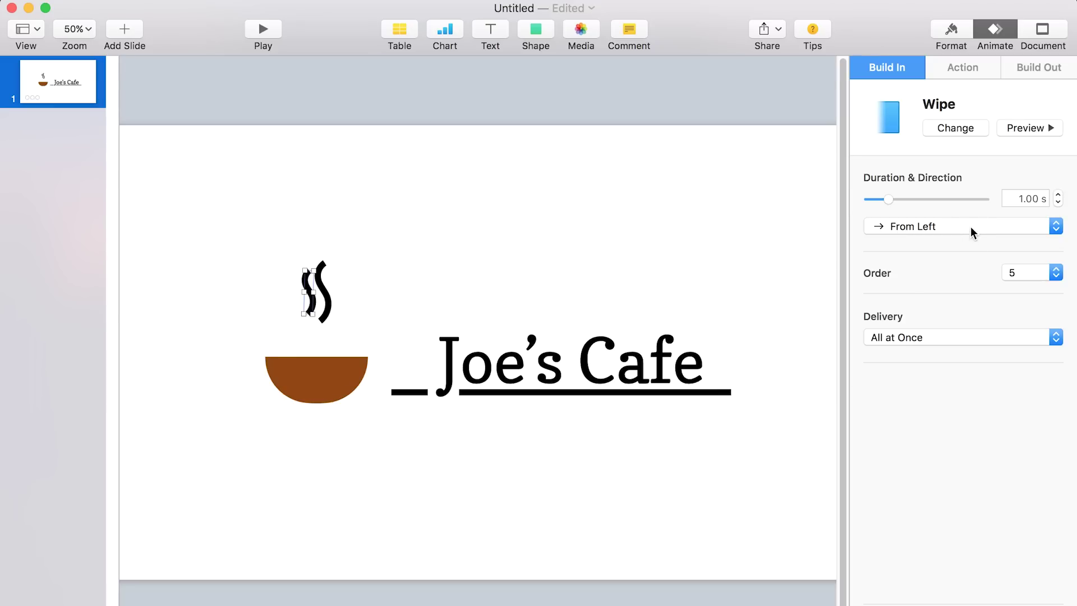
left_click(970, 226)
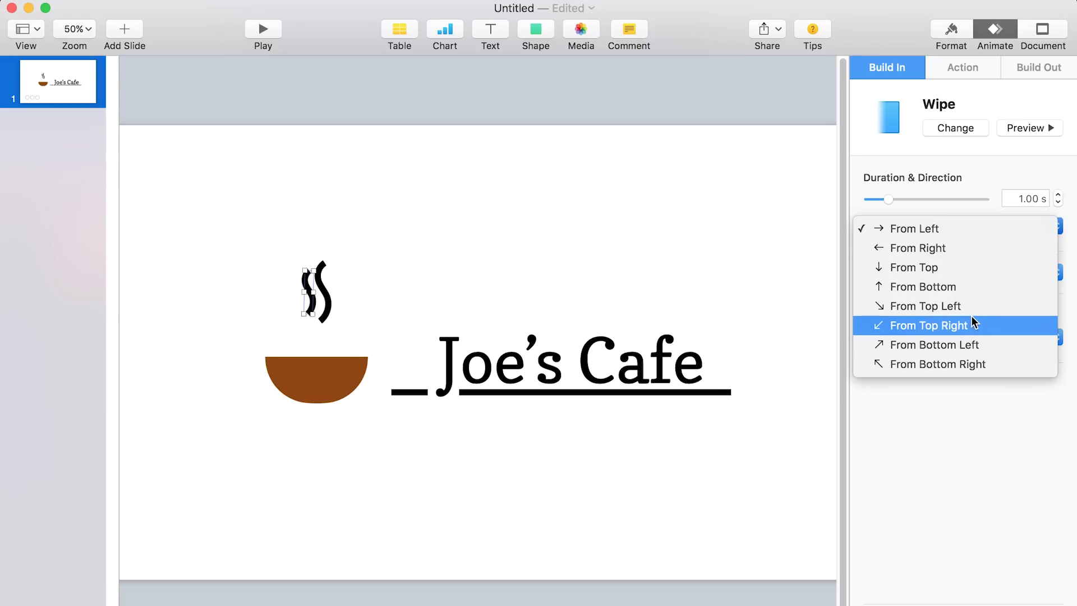
left_click(971, 287)
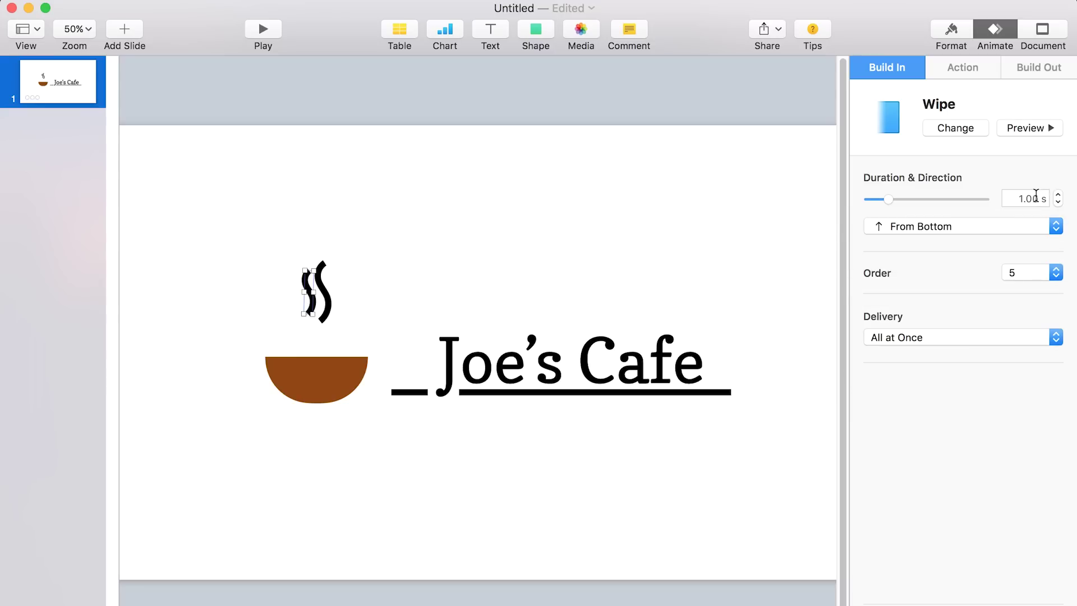
left_click(1032, 197)
key("BackSpace")
key("BackSpace")
key("BackSpace")
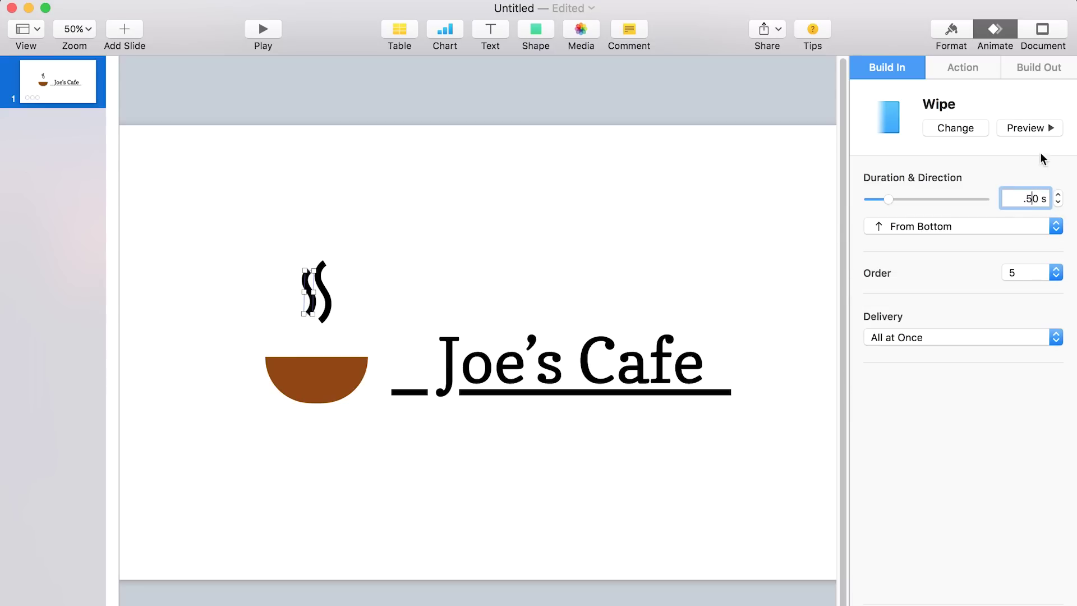
type(".5")
key("Return")
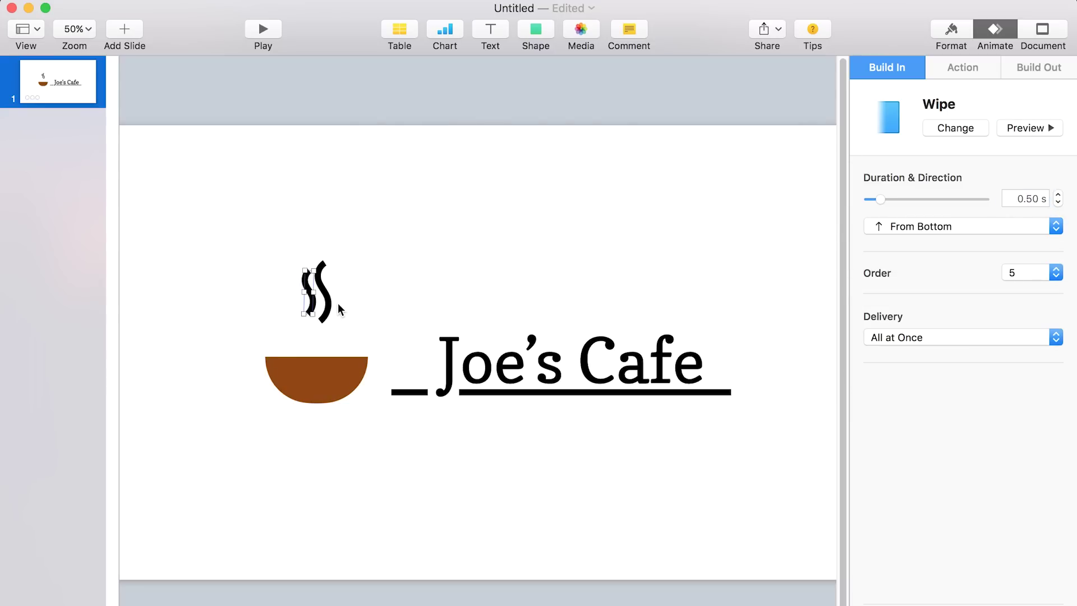
Add a Wipe build-in to the right steam curve, adjust its duration, and preview the steam
left_click(331, 308)
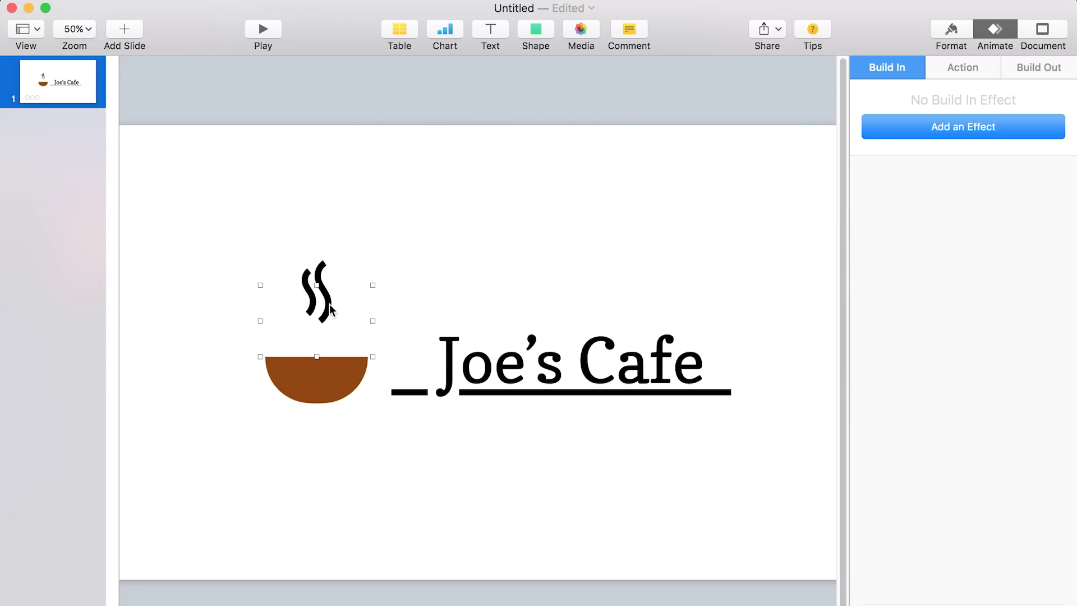
left_click(951, 124)
left_click(942, 215)
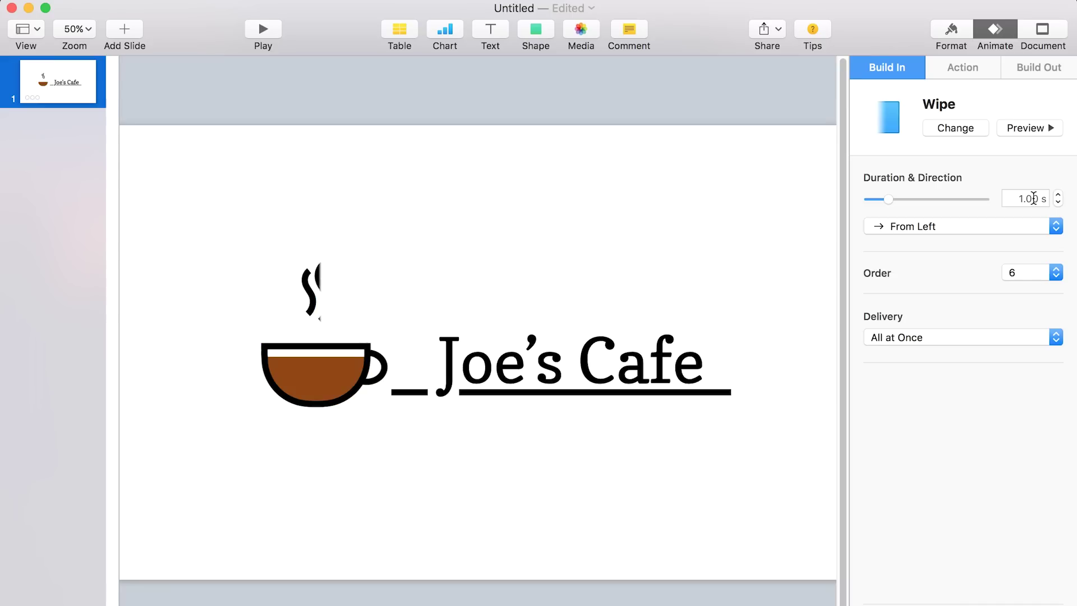
left_click(1029, 197)
left_click_drag(1019, 199, 1031, 198)
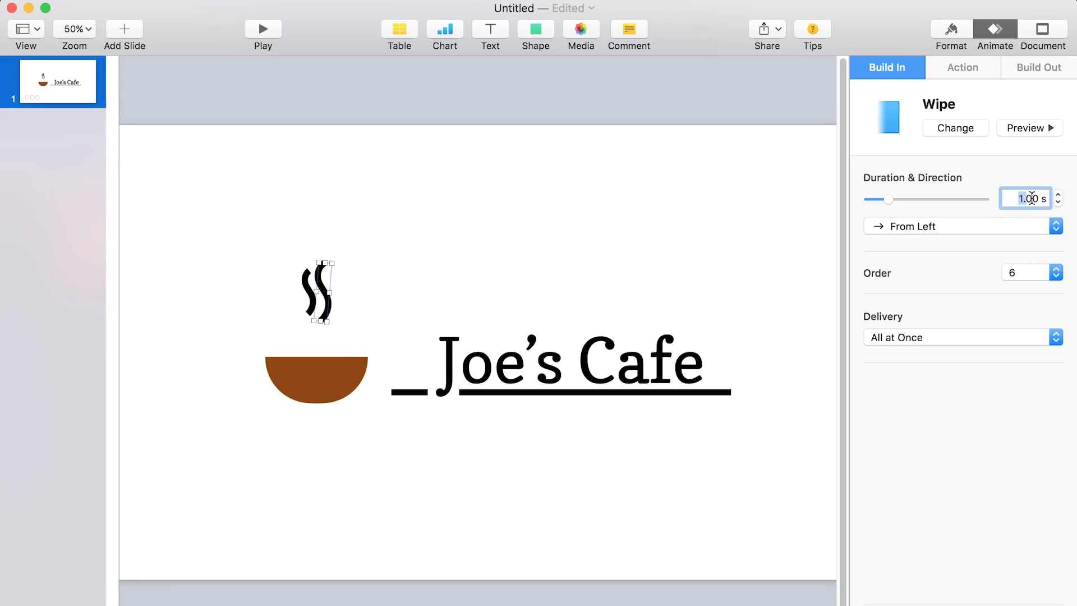
key("BackSpace")
type(".3")
key("Return")
left_click(1046, 135)
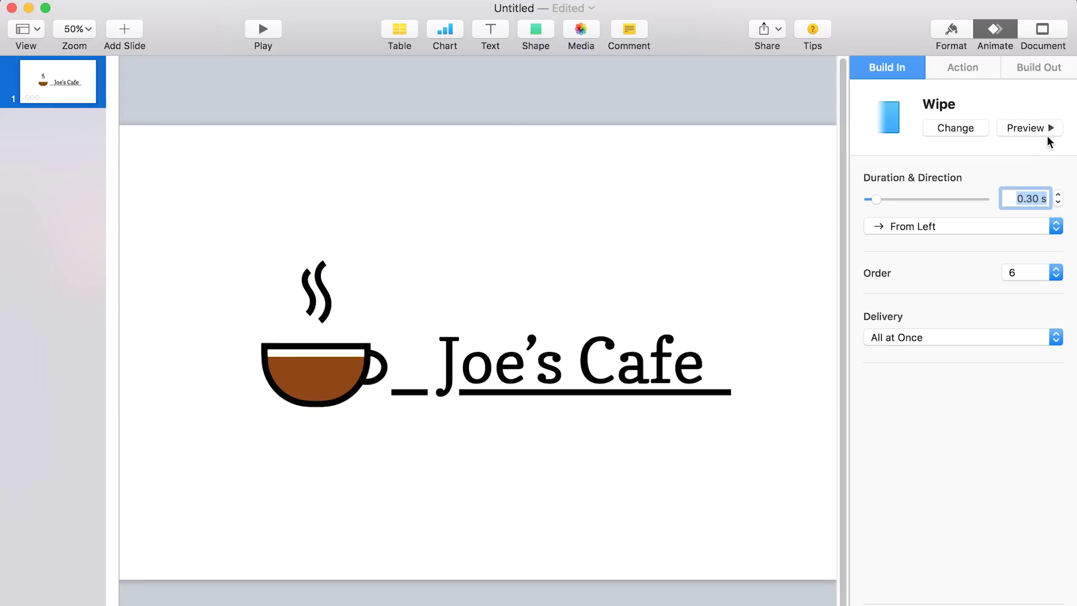
left_click(1030, 197)
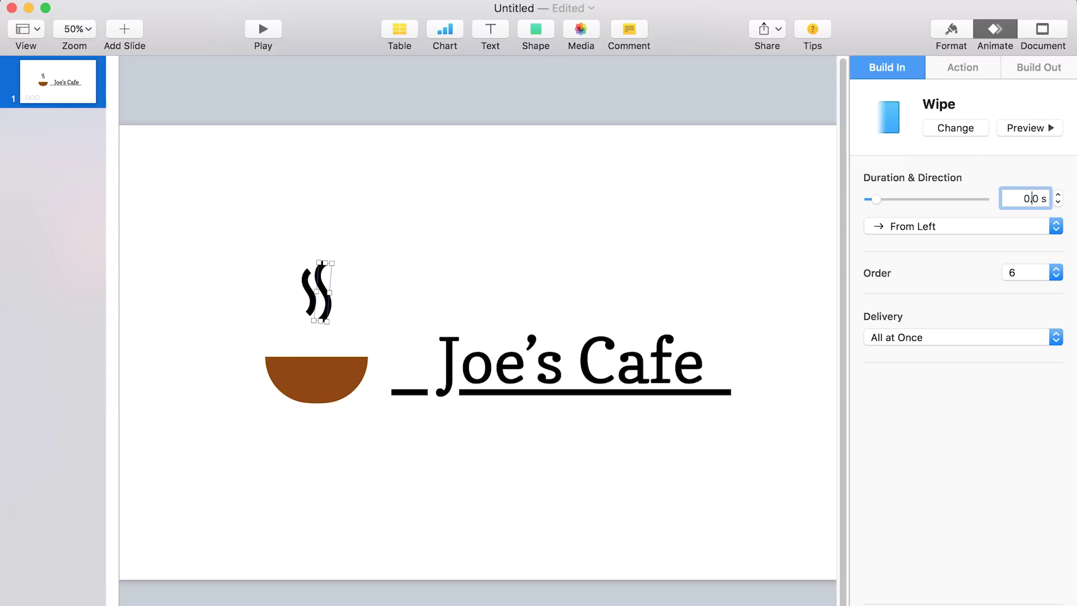
left_click(998, 226)
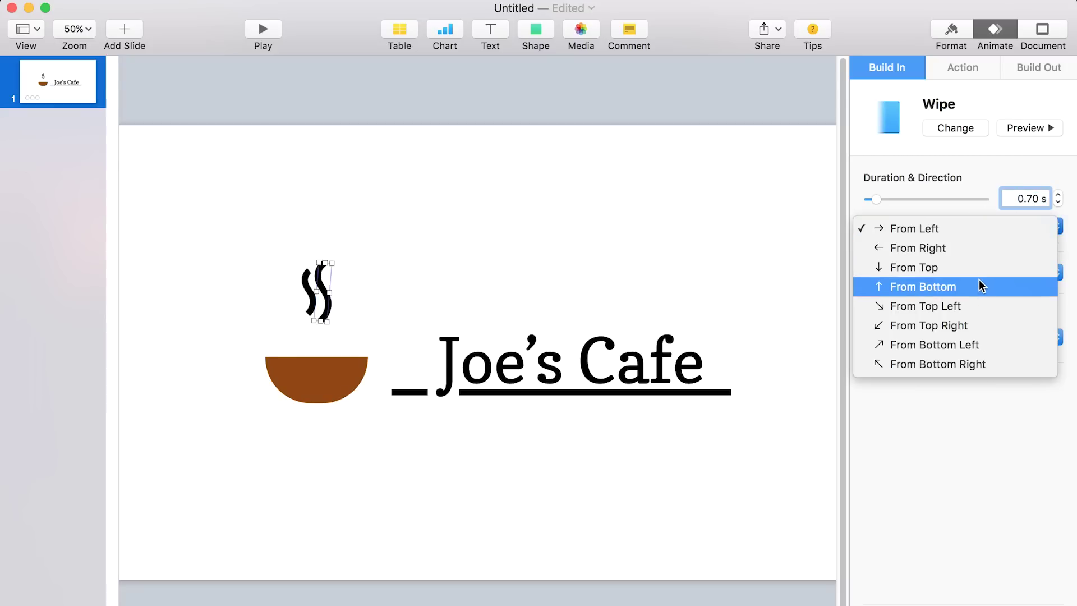
left_click(1042, 128)
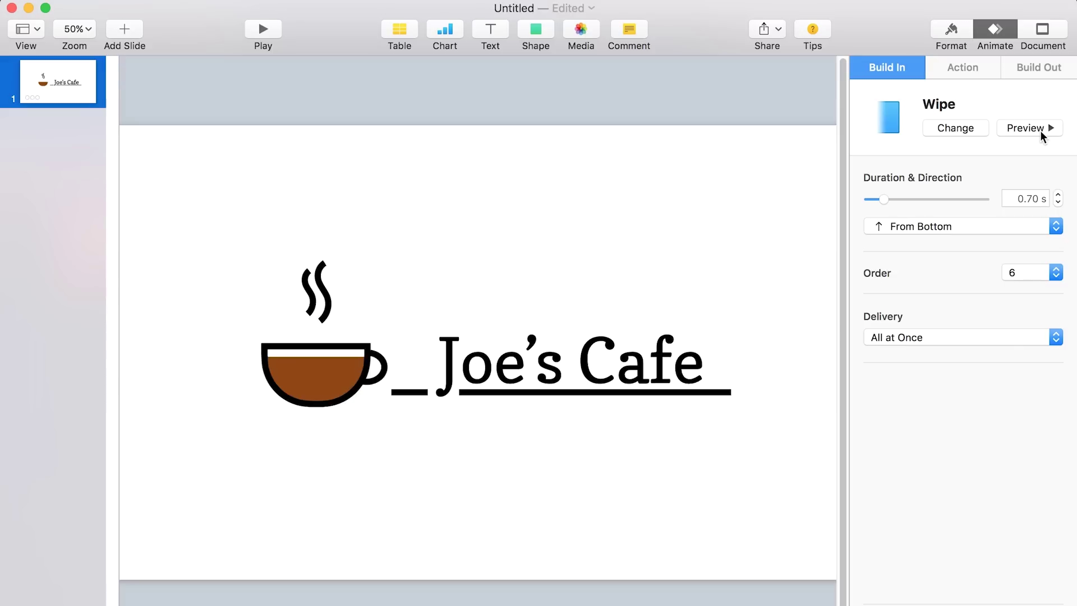
left_click(561, 370)
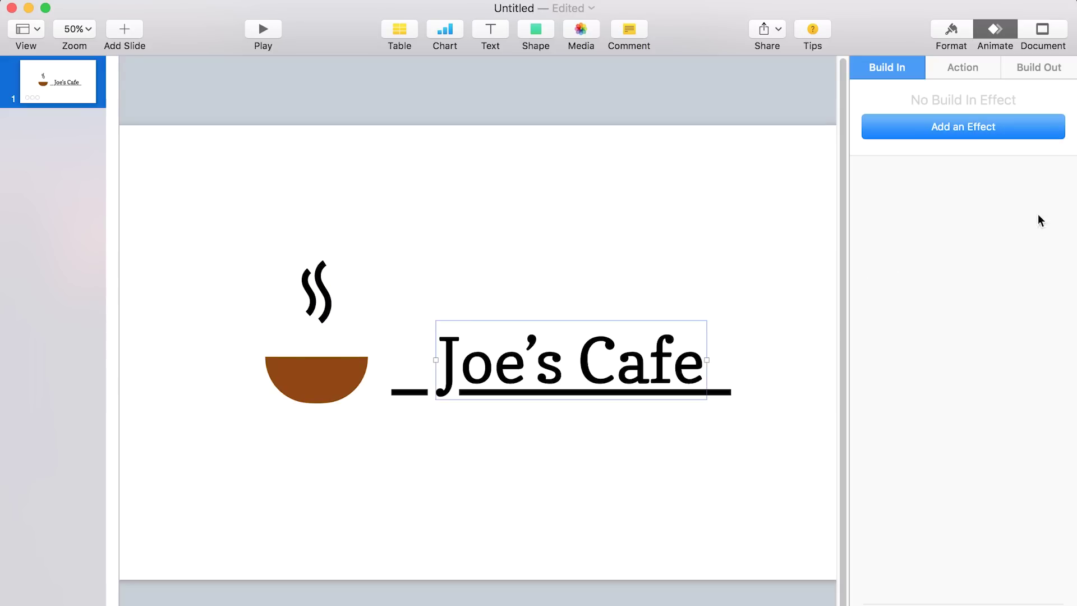
Give the Joe's Cafe title a 0.70 s Typewriter build-in and preview it
left_click(967, 135)
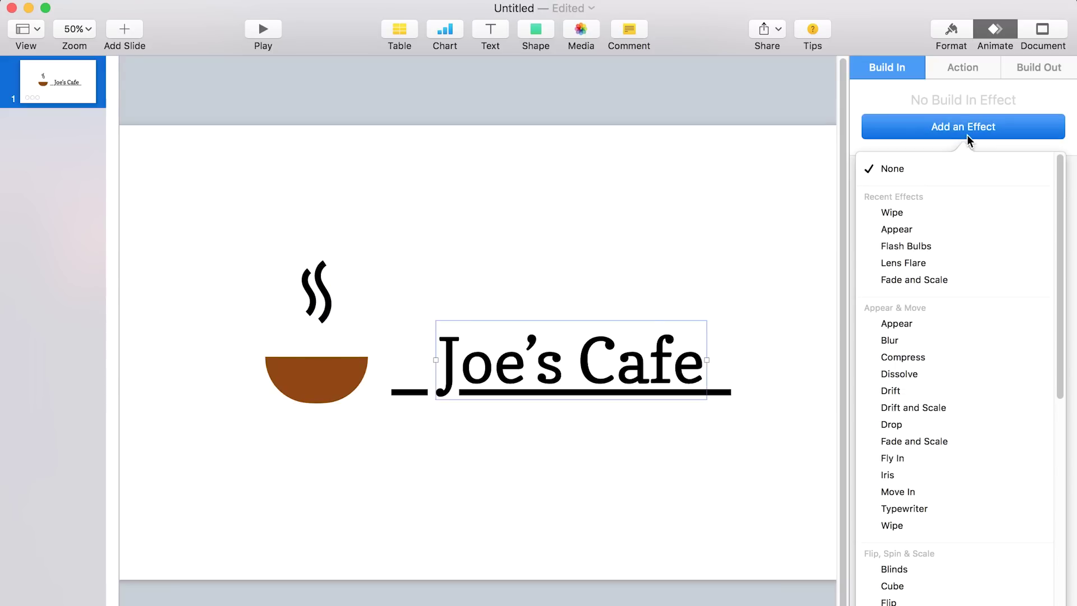
left_click(961, 508)
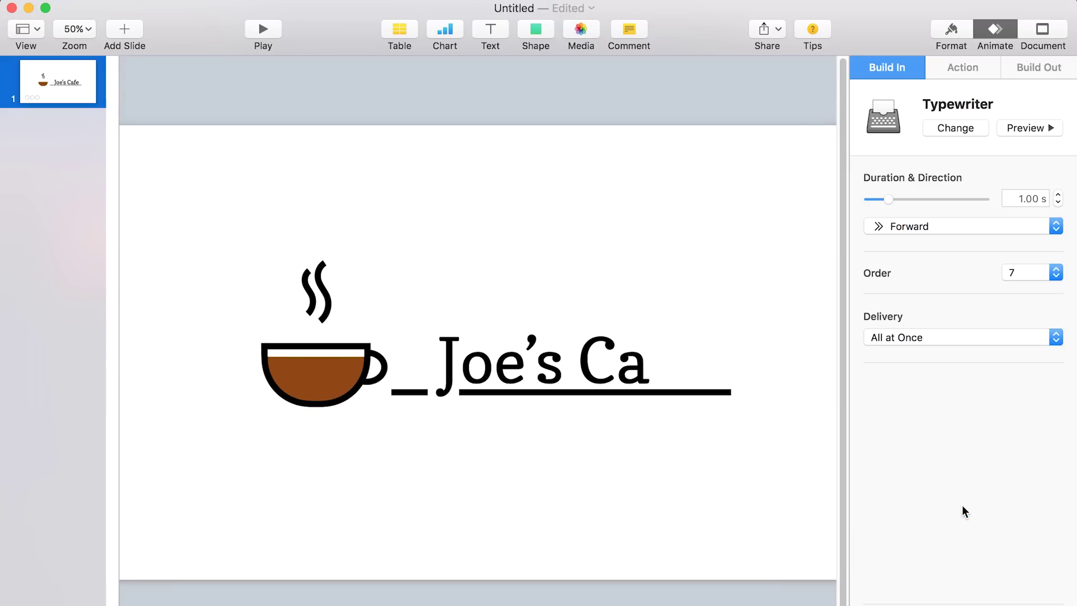
left_click_drag(1032, 200, 1016, 199)
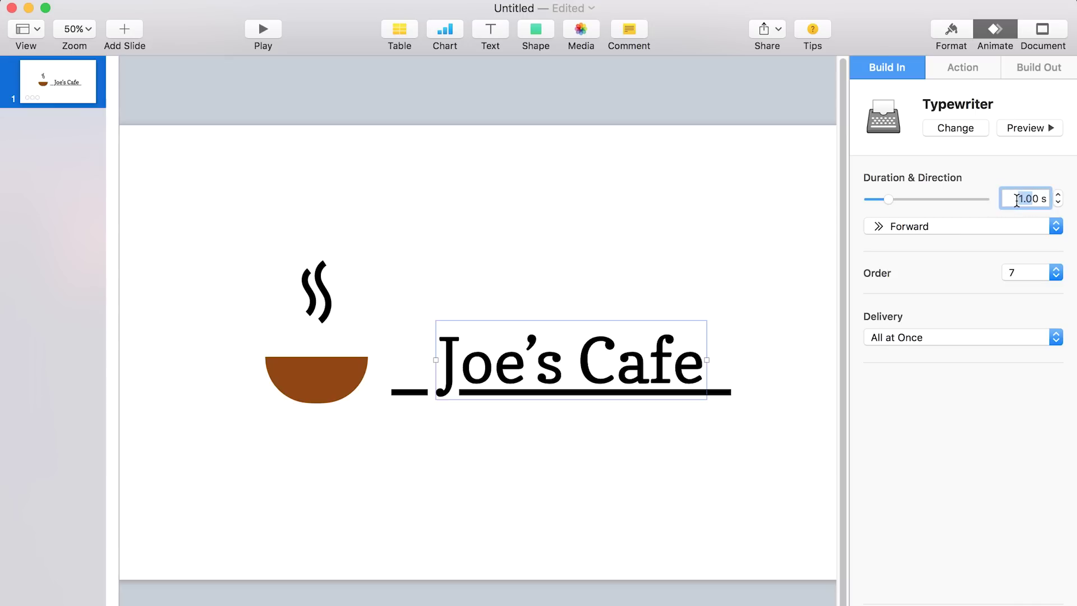
type(".7")
key("Return")
left_click(1032, 124)
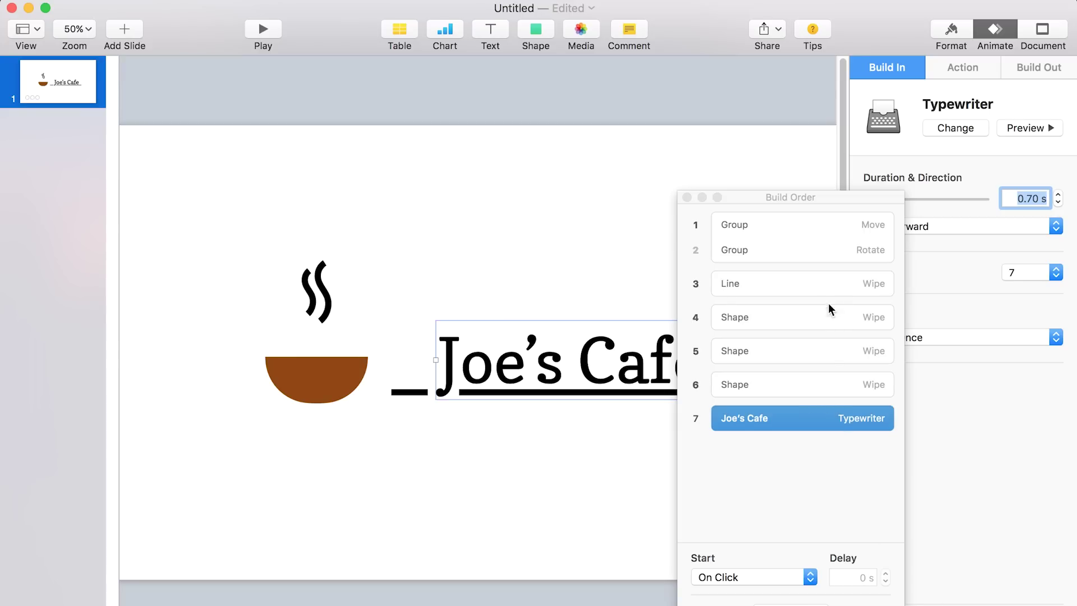
In Build Order, keep the underline's wipe build starting On Click
left_click(820, 284)
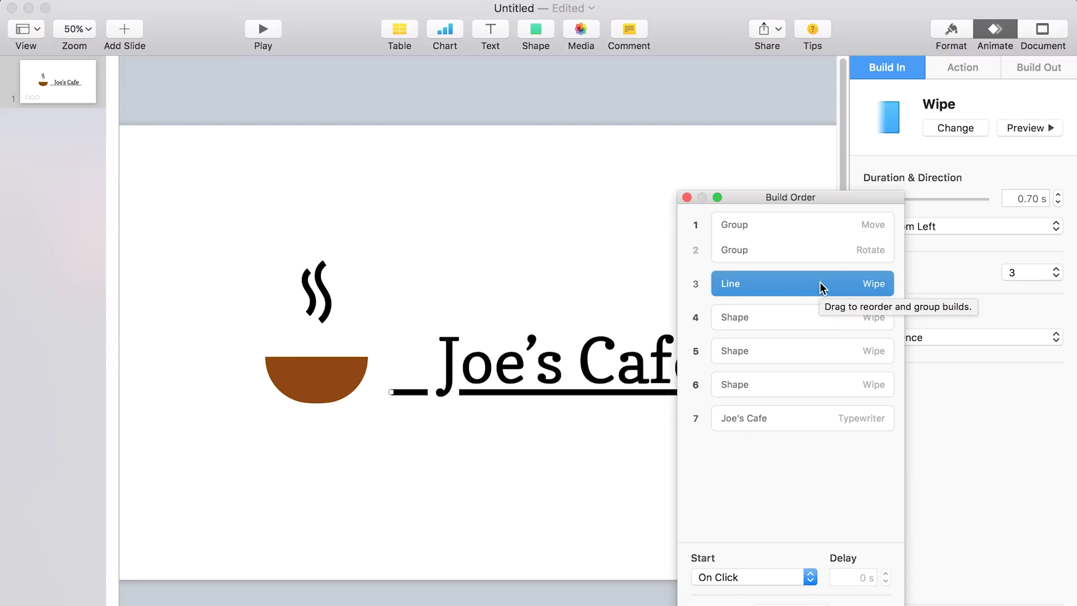
left_click(808, 577)
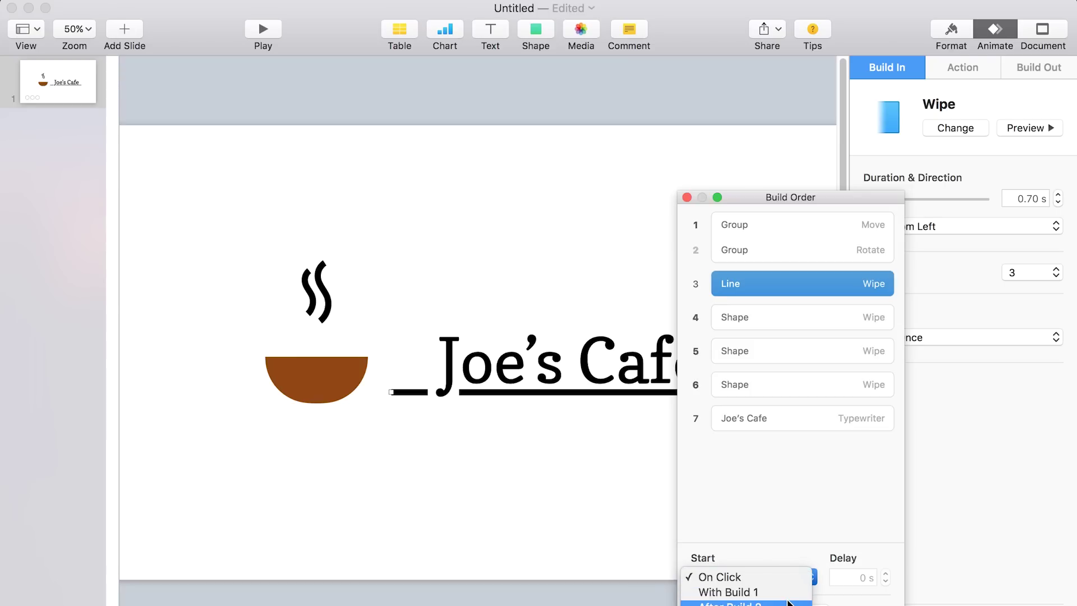
left_click(834, 536)
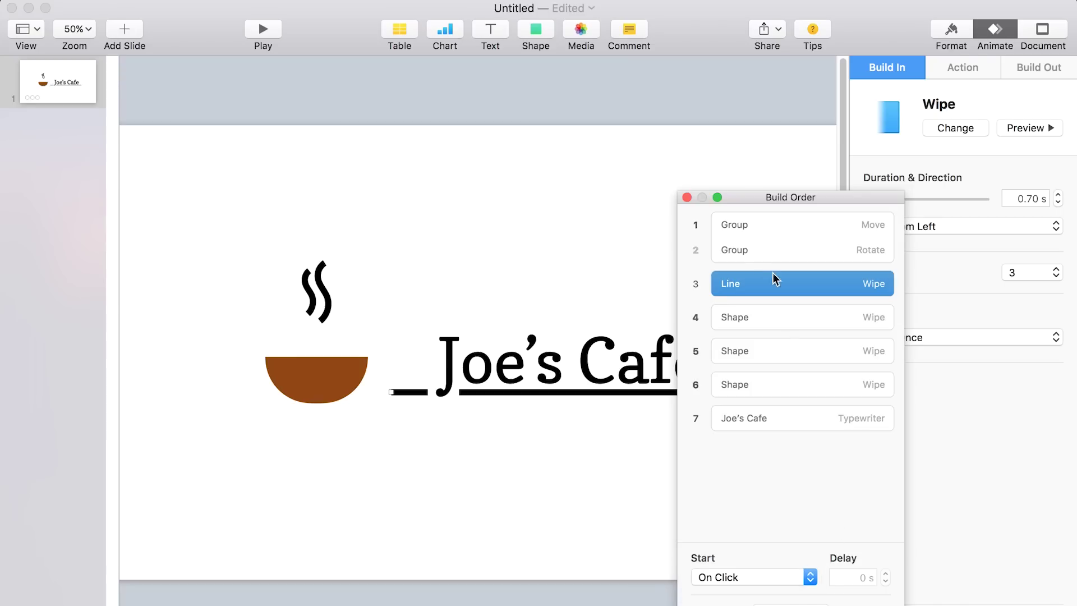
left_click(692, 199)
left_click(691, 198)
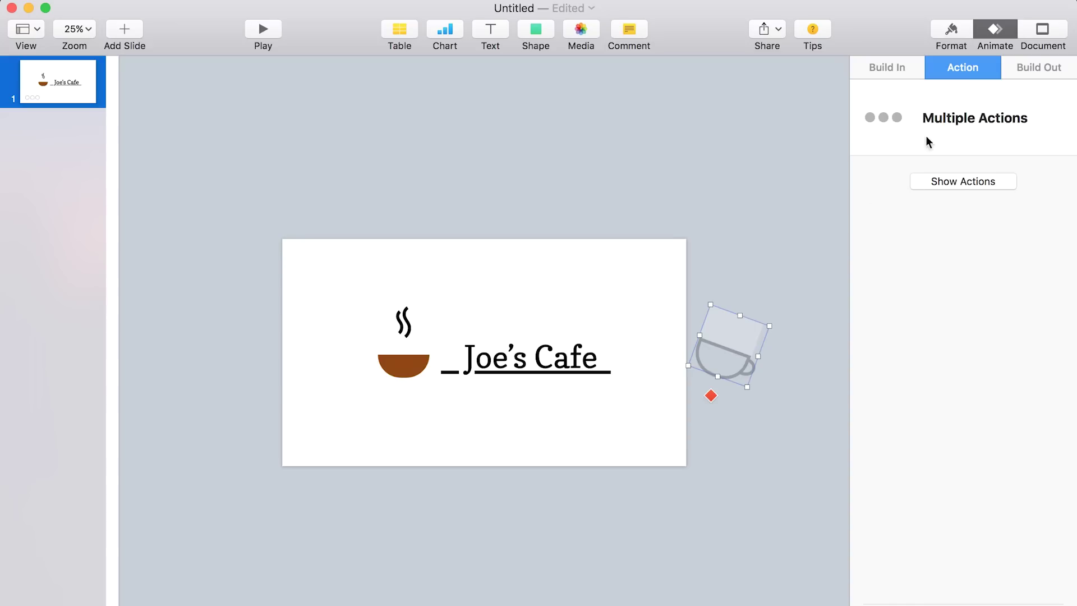
Add a 0.50 s Pop action at 110% scale to the cup group and preview it
left_click(954, 182)
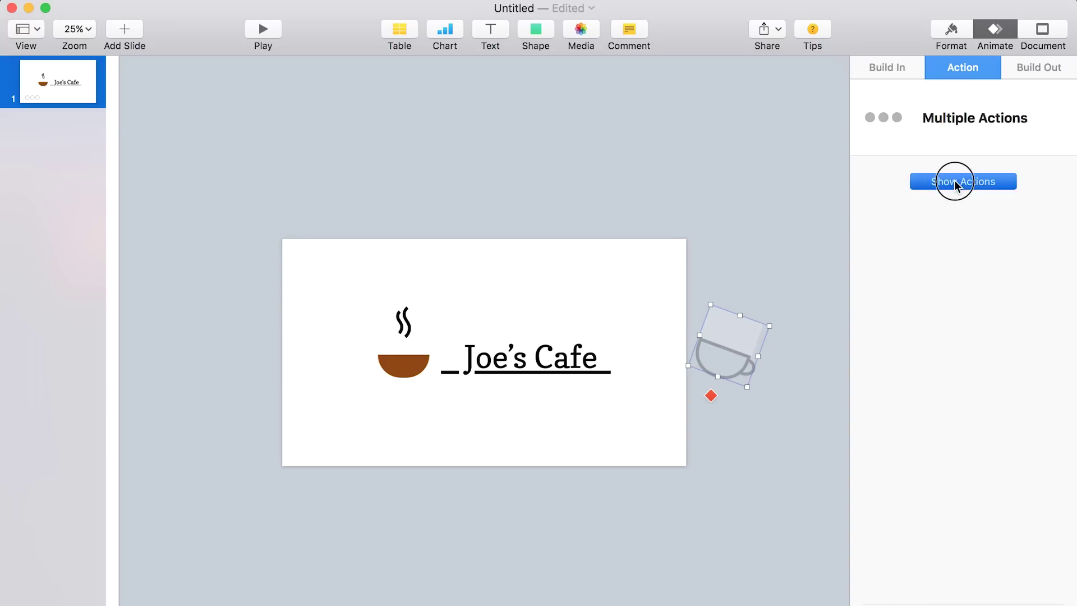
left_click(962, 471)
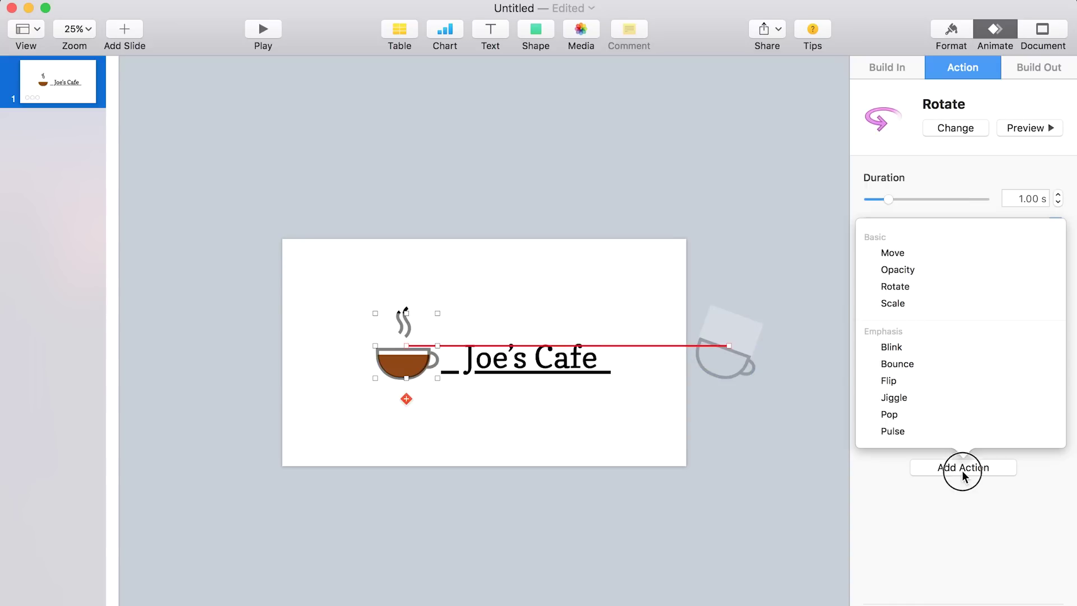
left_click(951, 416)
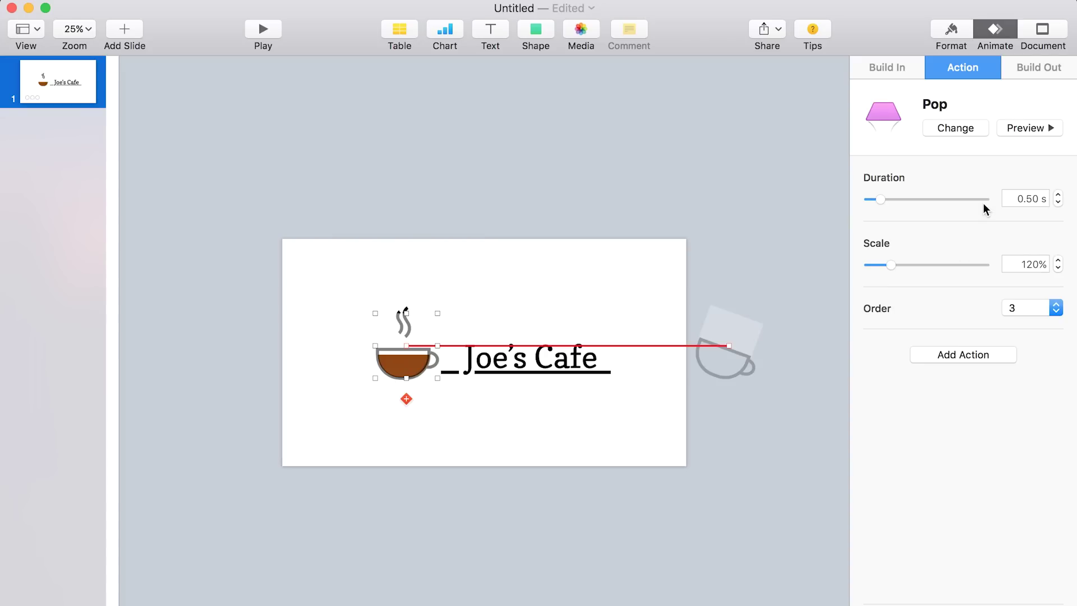
left_click(1038, 265)
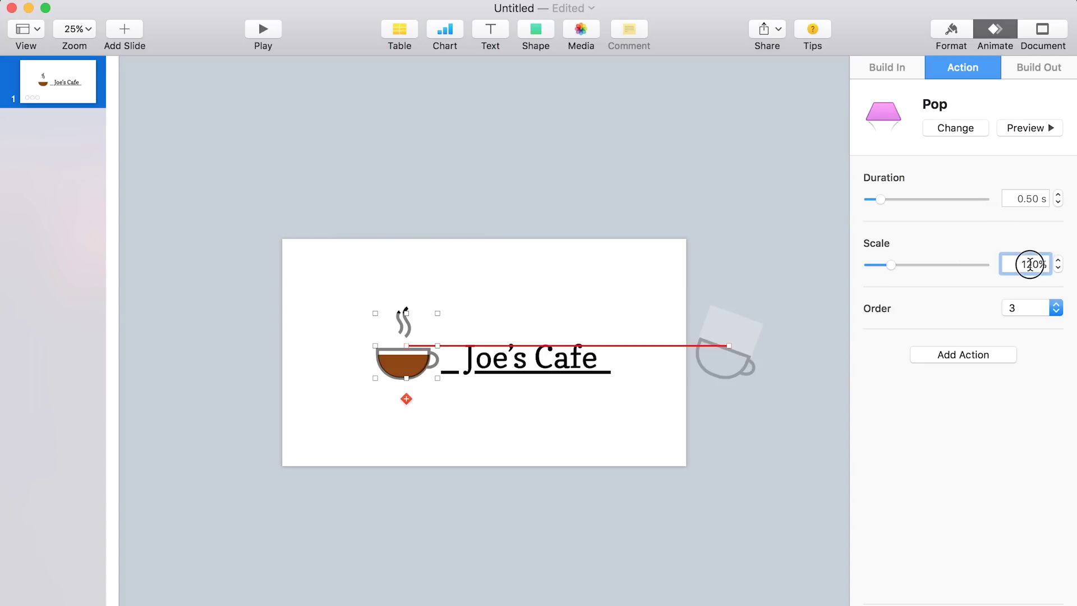
type("2")
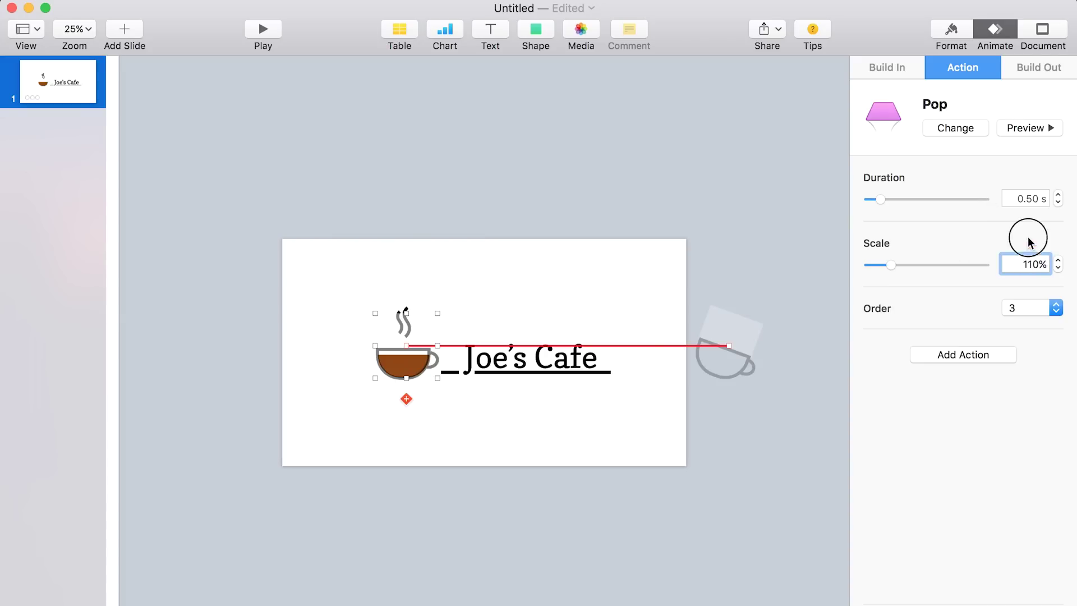
left_click(1031, 132)
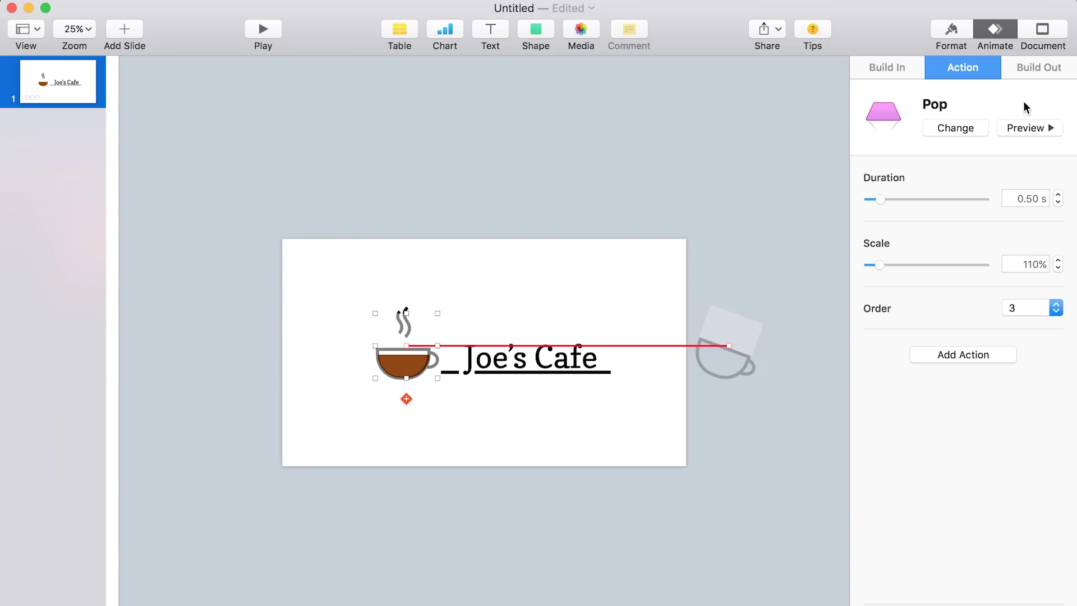
key("alt+super+b")
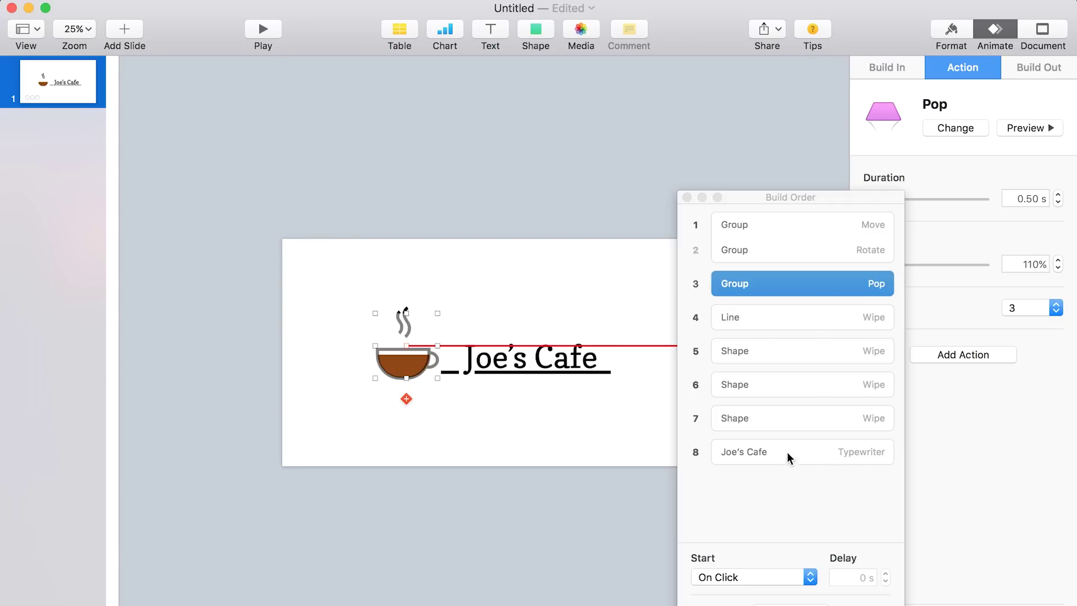
Make build 3 start after build 2 and the underline wipe start with build 3
left_click(781, 586)
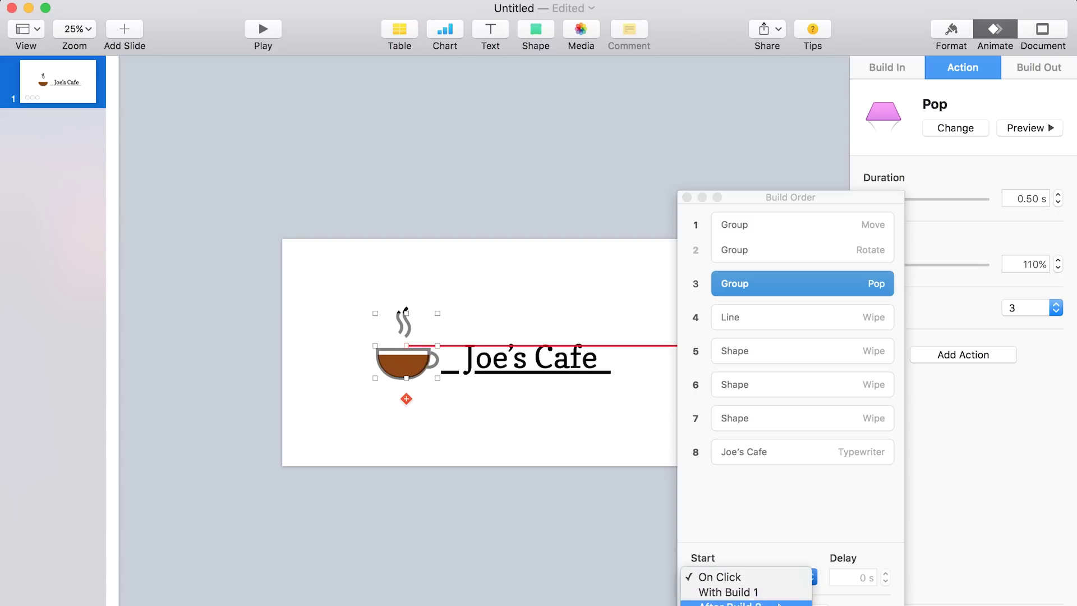
left_click(729, 603)
left_click(786, 253)
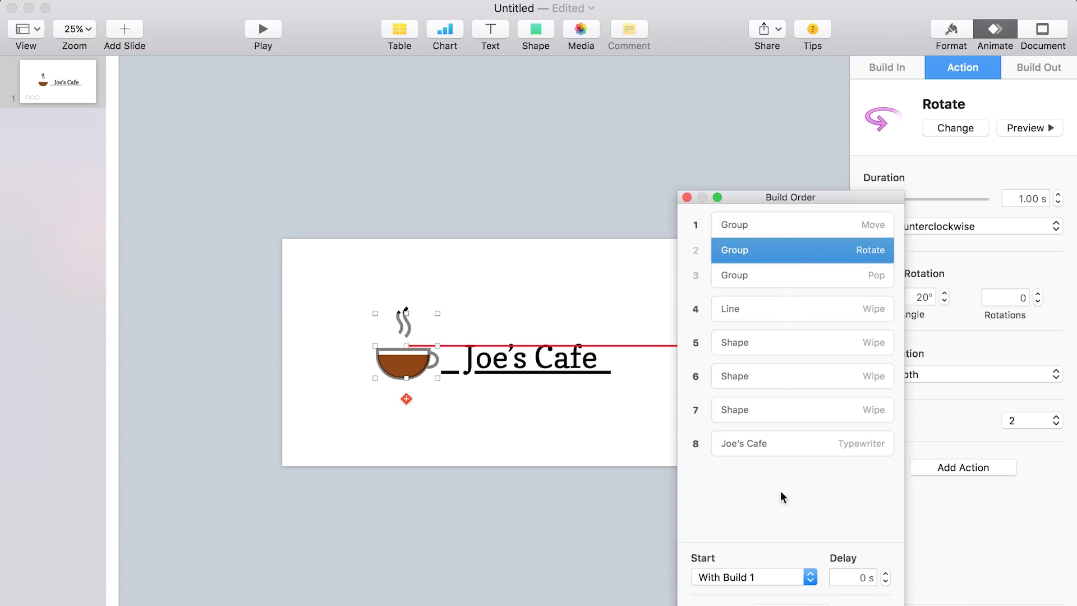
left_click(786, 279)
left_click(785, 308)
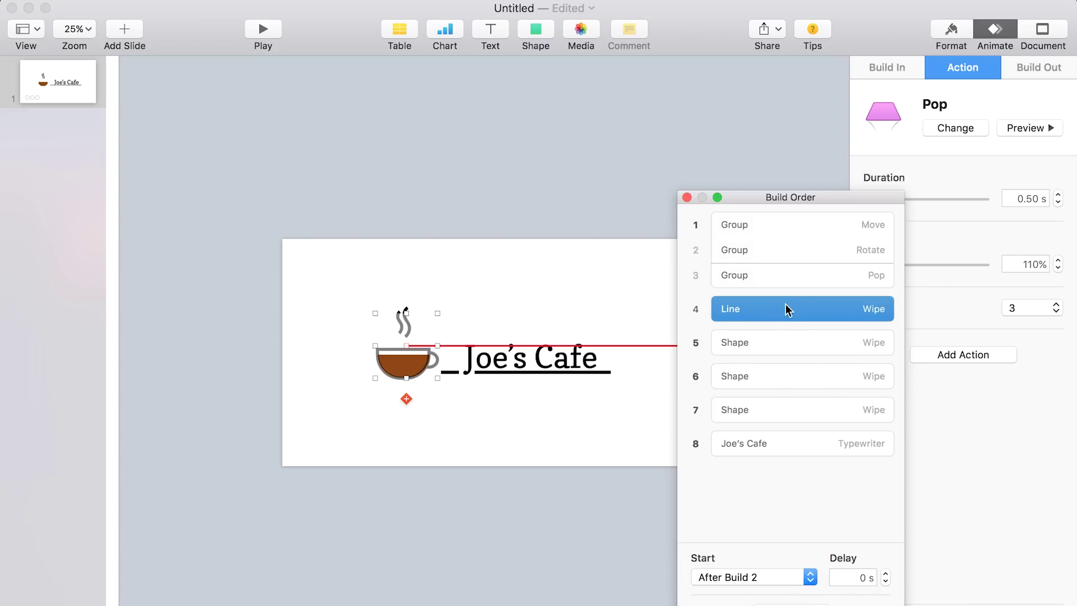
left_click(786, 577)
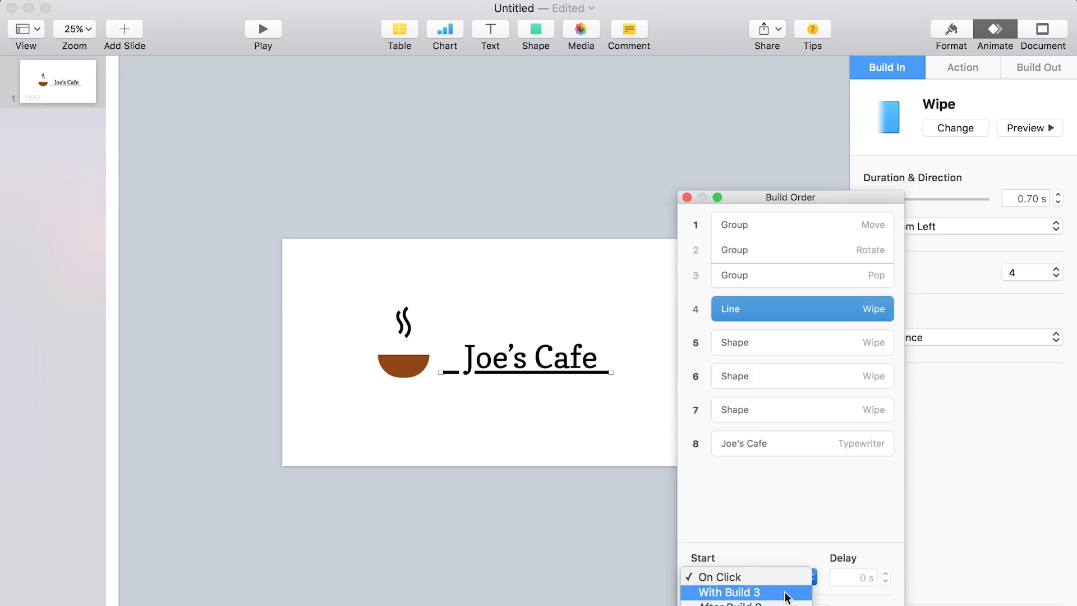
left_click(785, 592)
Move the Joe's Cafe typewriter build to fifth, starting after build 4
left_click(786, 342)
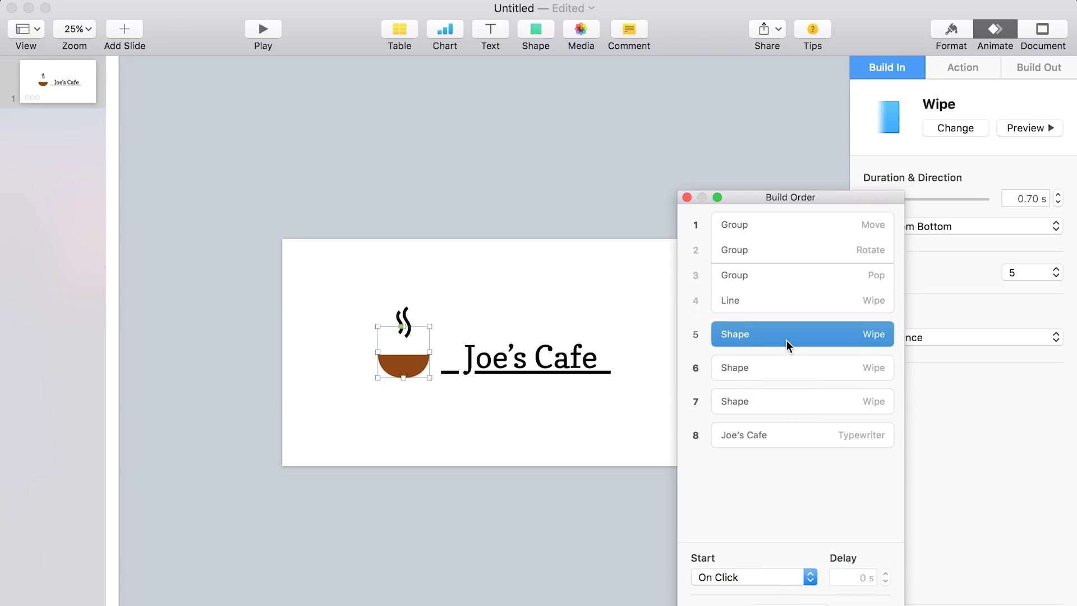
left_click_drag(785, 444, 783, 317)
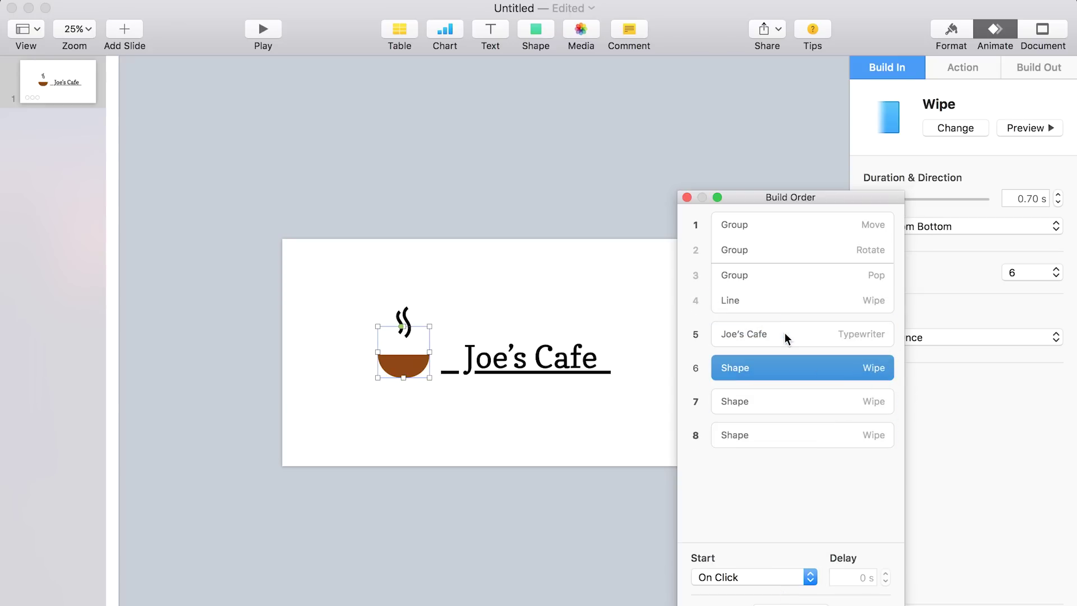
left_click(784, 332)
left_click(782, 577)
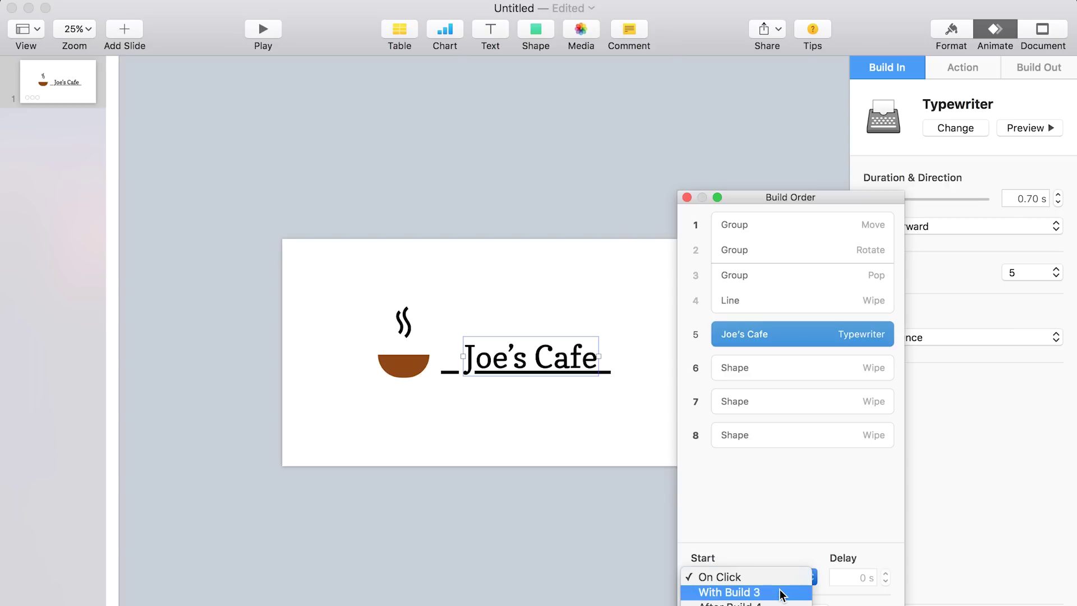
left_click(777, 602)
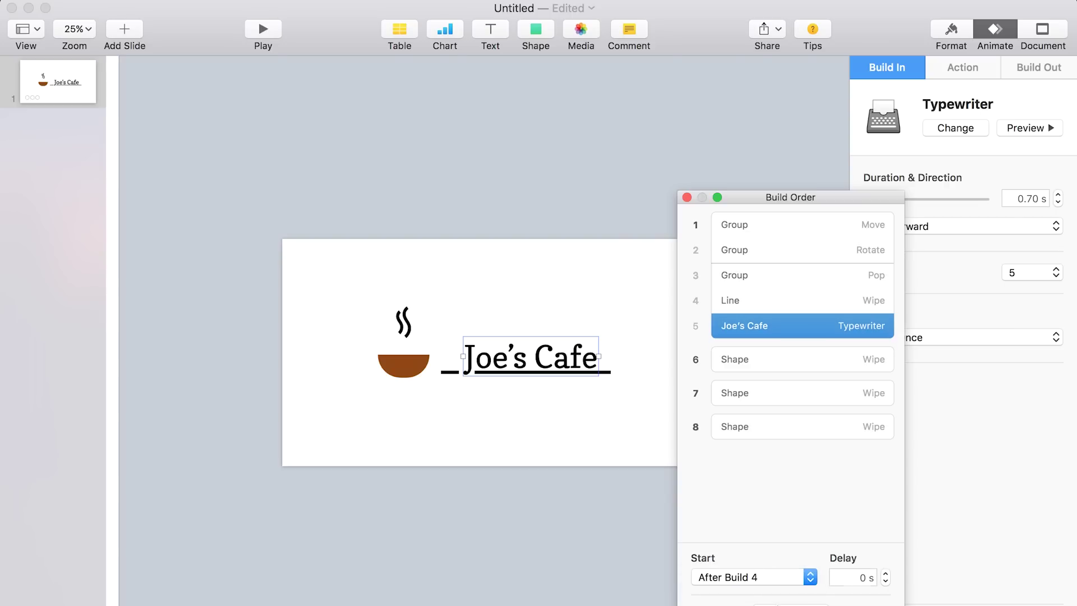
Set builds 6 and 7 to start after the previous build
left_click(793, 360)
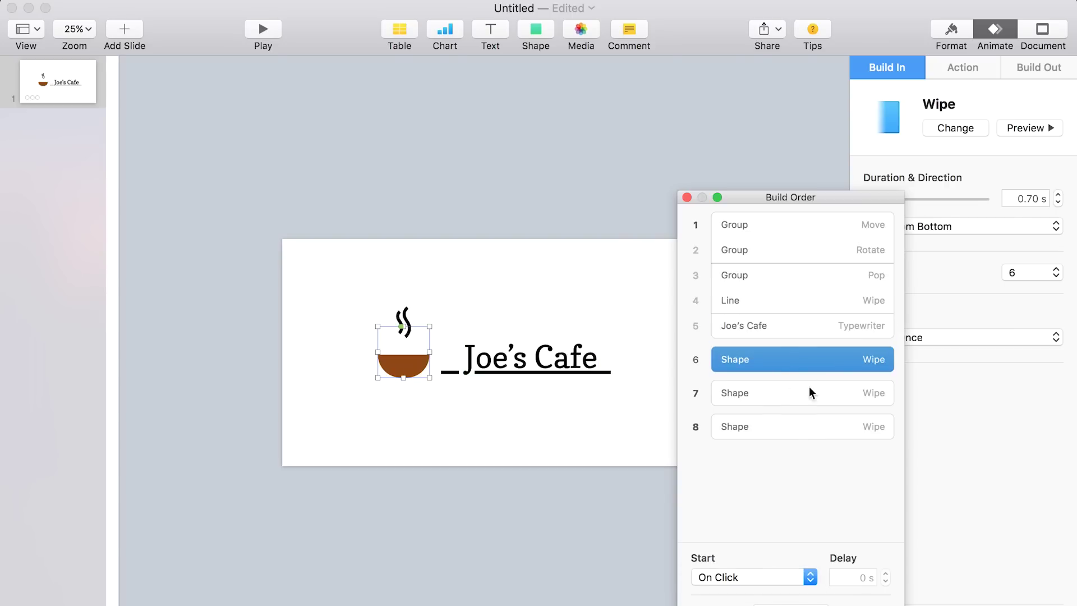
left_click(808, 577)
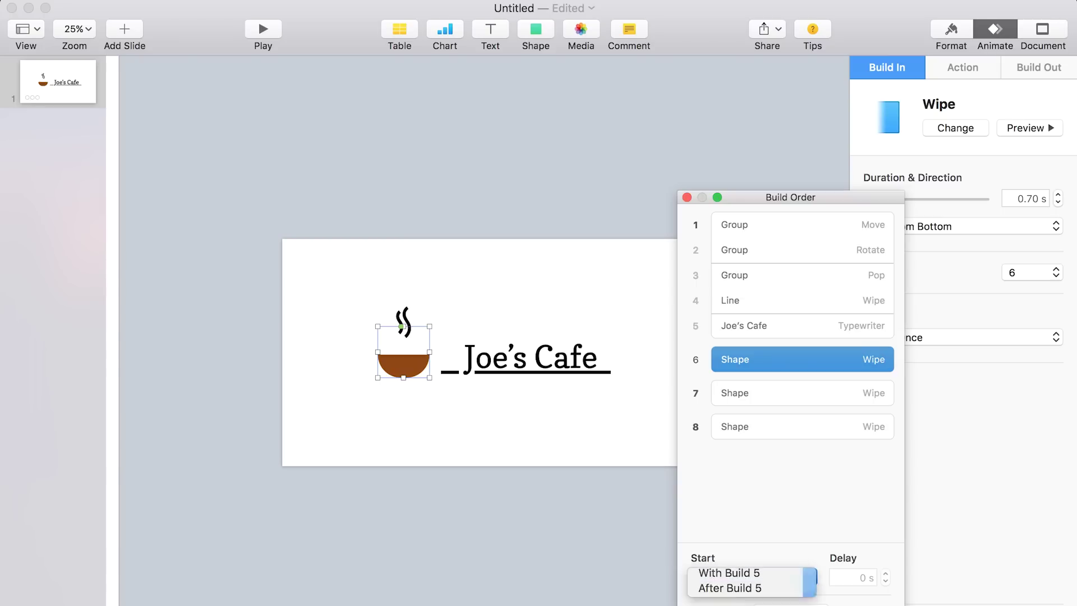
left_click(796, 586)
left_click(801, 390)
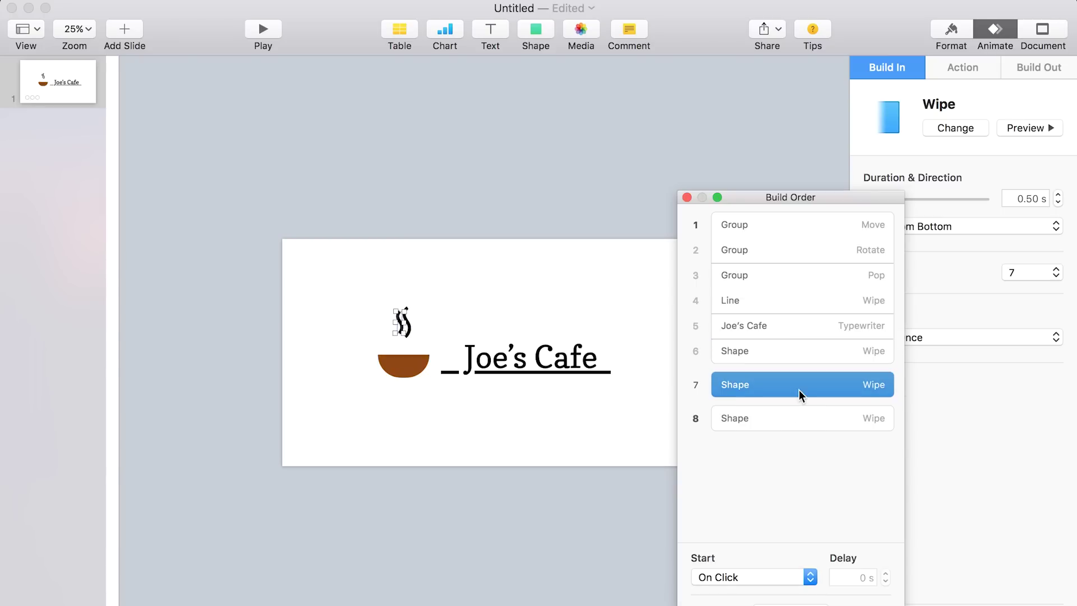
left_click(798, 575)
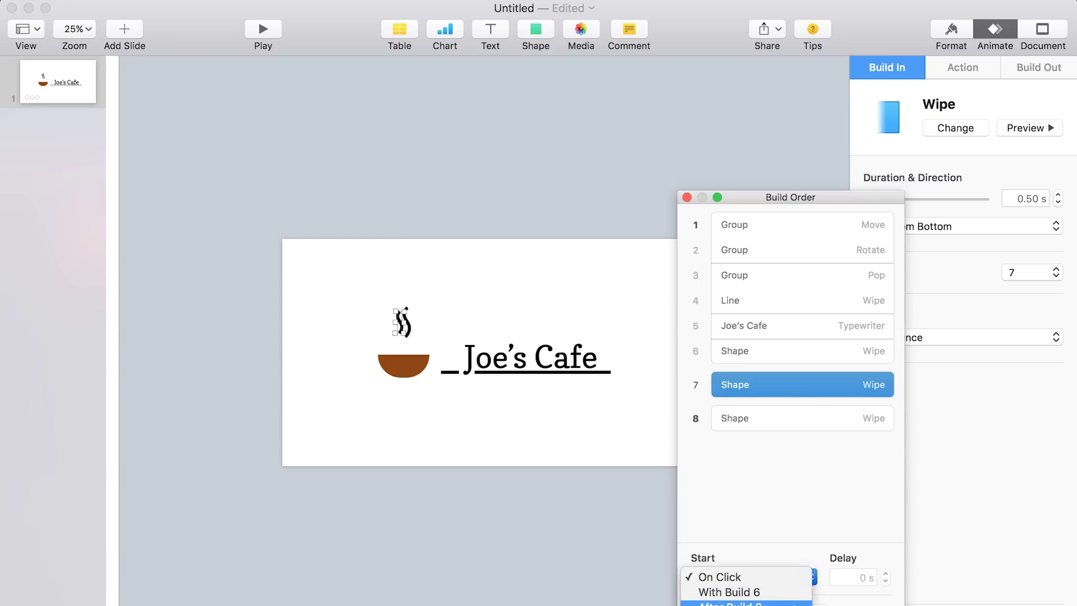
left_click(796, 603)
Make build 8 start with build 7 after a 0.1 s delay and preview the sequence
left_click(797, 418)
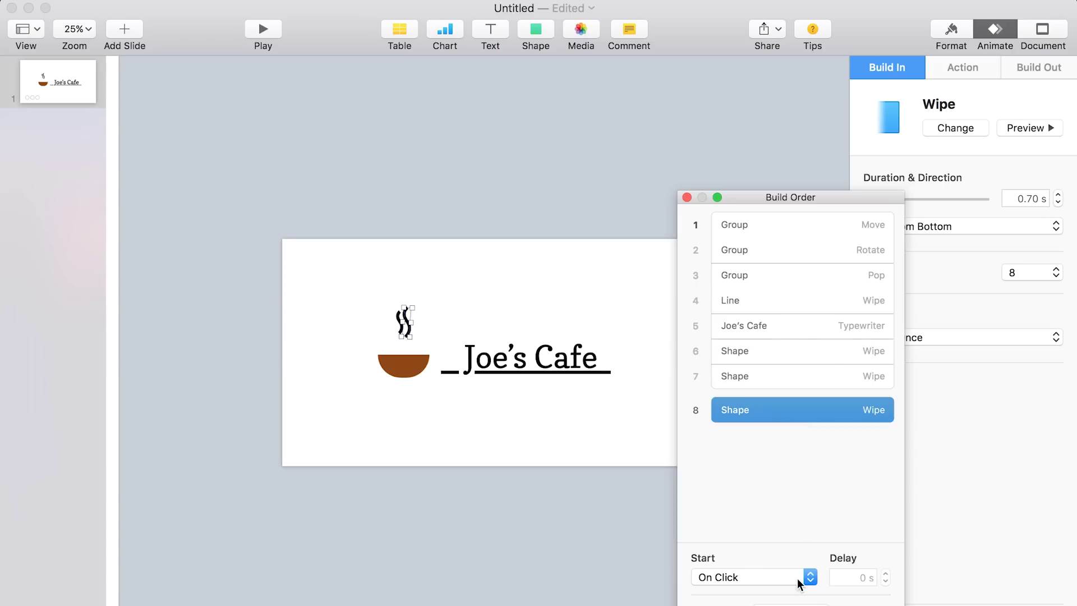
left_click(798, 583)
left_click(800, 590)
left_click(856, 577)
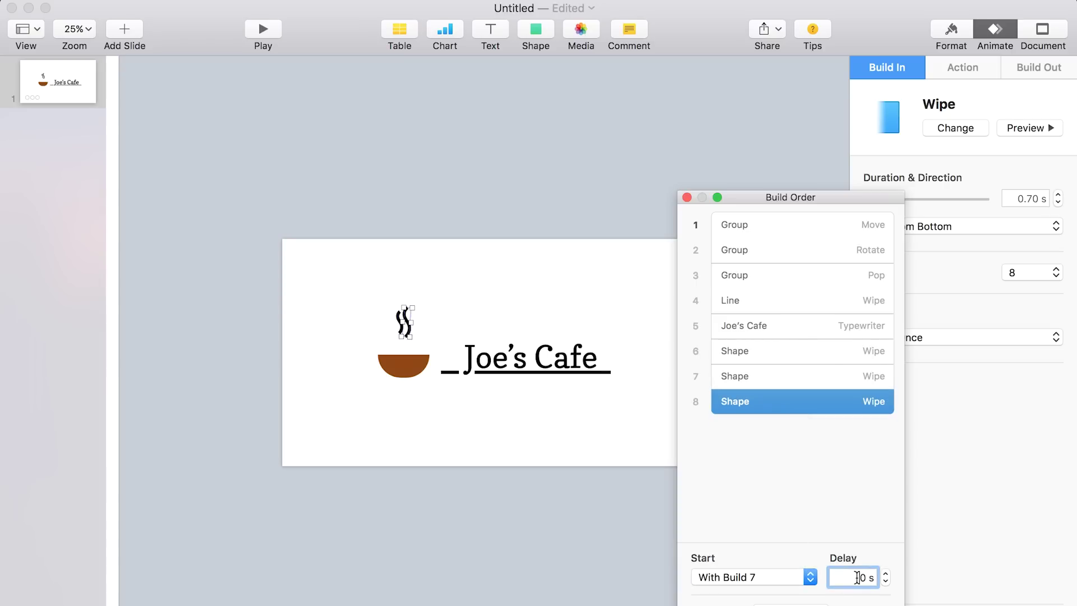
type("0.1")
key("Return")
left_click(791, 604)
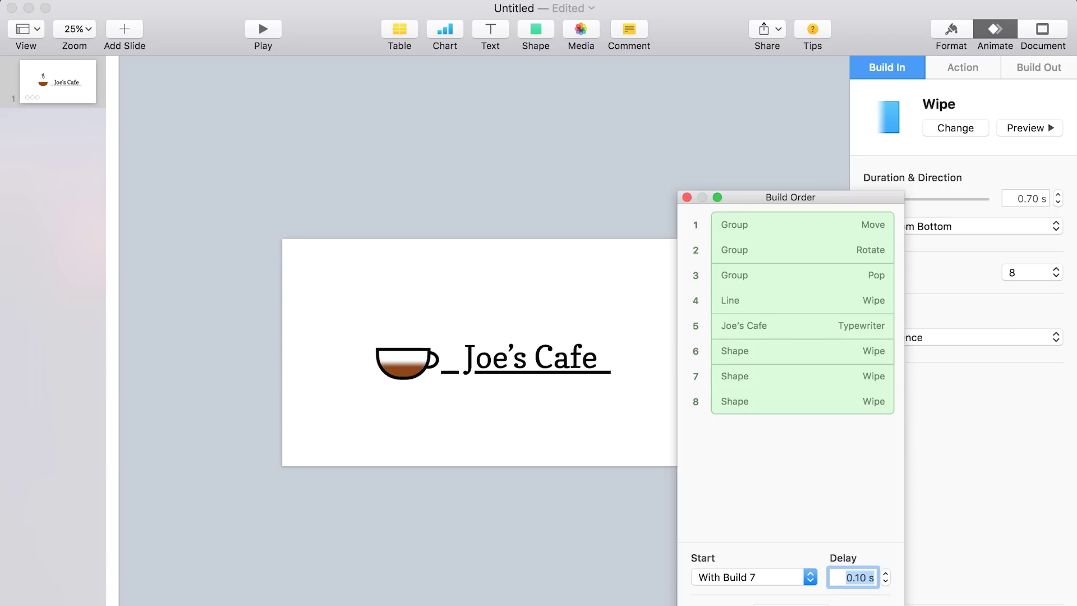
left_click(471, 375)
Zoom the slide to 50% and nudge the Joe's Cafe text up out of the way
left_click(460, 371)
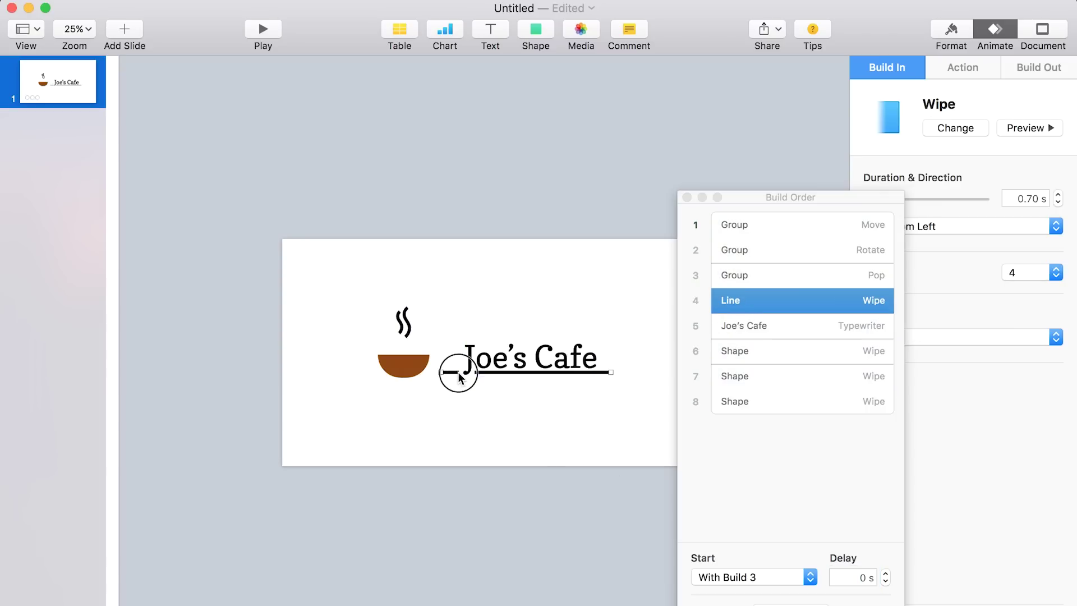
left_click(686, 196)
left_click(77, 29)
left_click(81, 68)
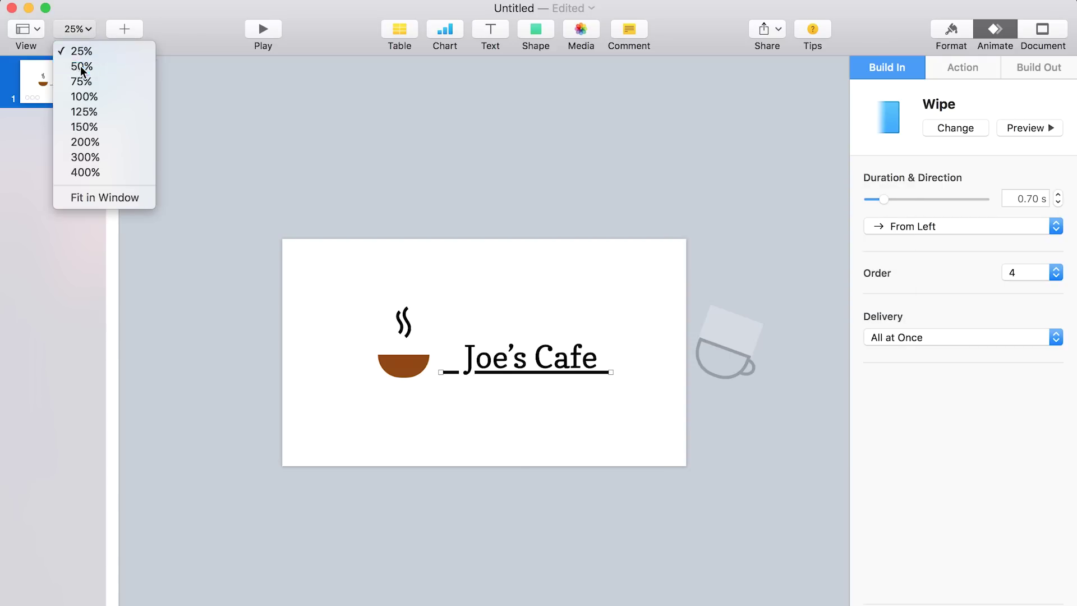
left_click(443, 360)
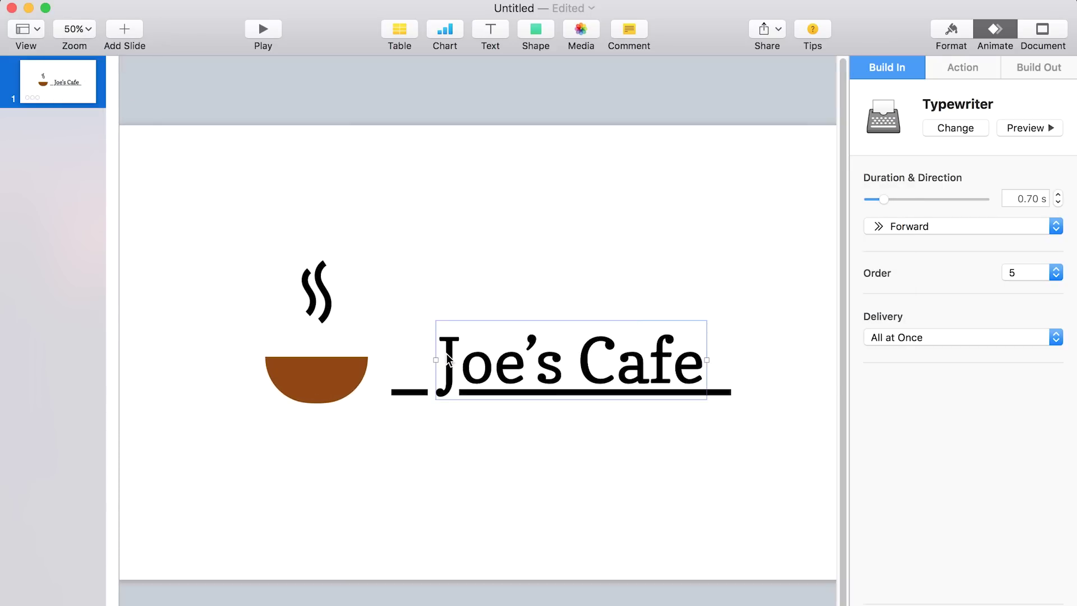
key("shift+Up")
key("shift+Up")
key("shift+Up")
key("shift+Up")
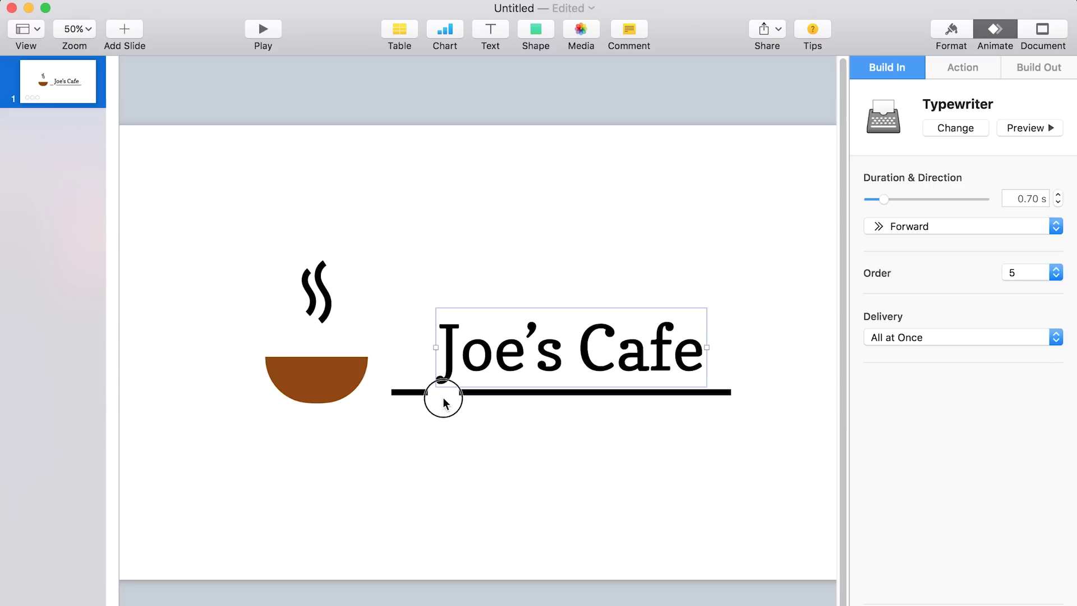
Send the small shape and the long underline behind the title text
left_click(441, 396)
right_click(443, 396)
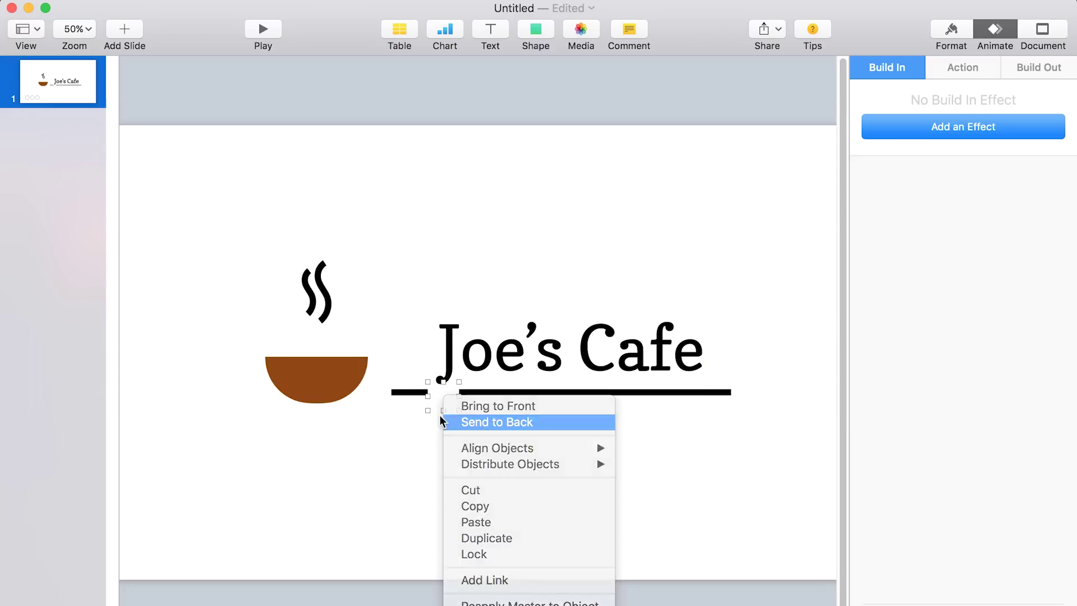
left_click(493, 422)
left_click(406, 392)
right_click(408, 392)
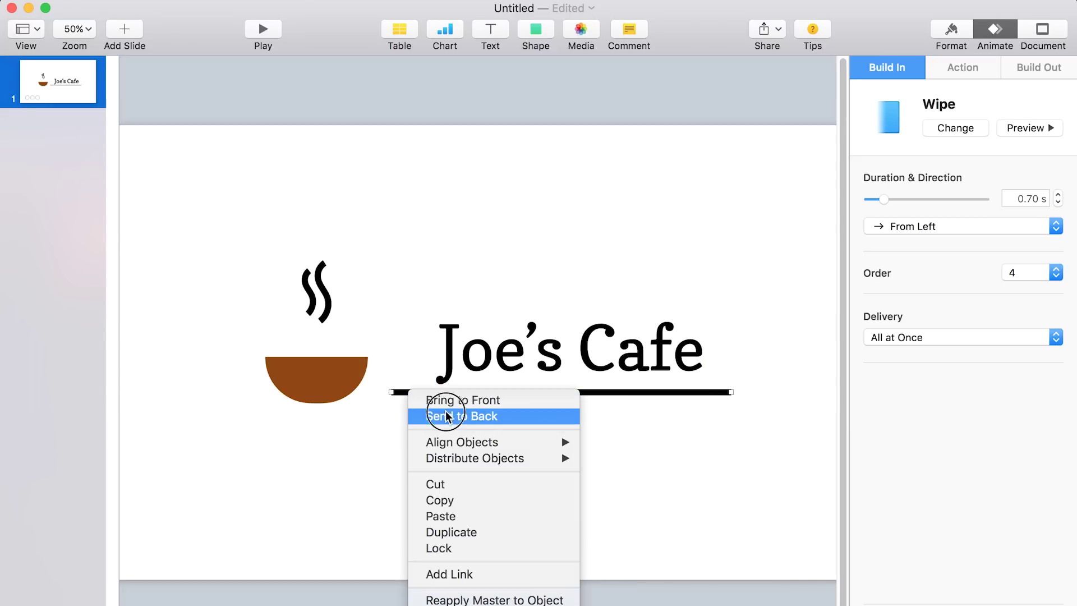
left_click(447, 415)
Nudge the Joe's Cafe title back down onto the underline and return the view to 25%
left_click(480, 352)
key("shift+Down")
key("shift+Down")
key("shift+Down")
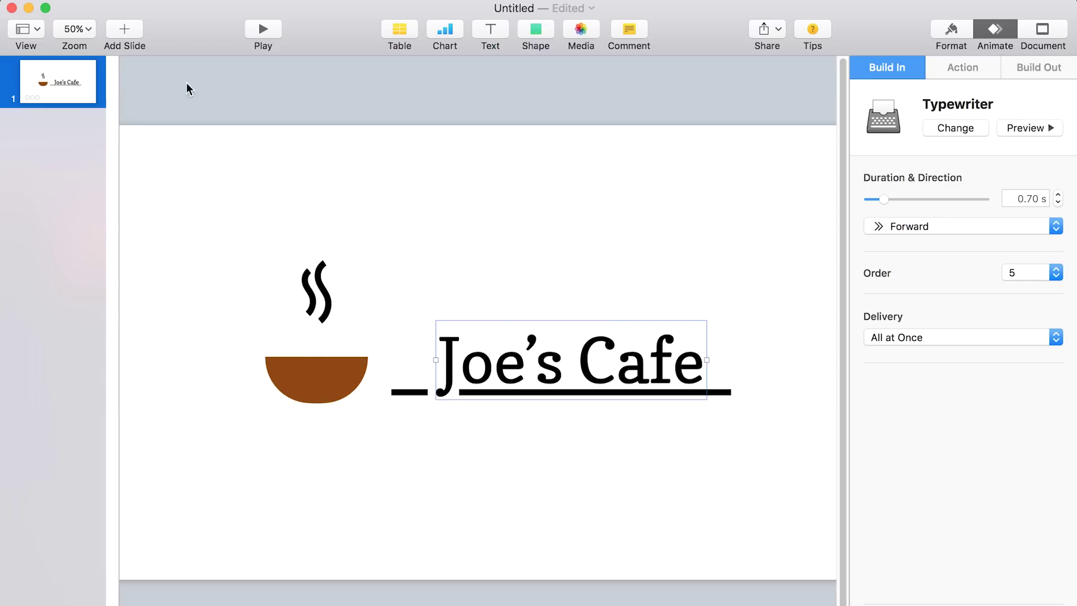
left_click(87, 33)
left_click(89, 50)
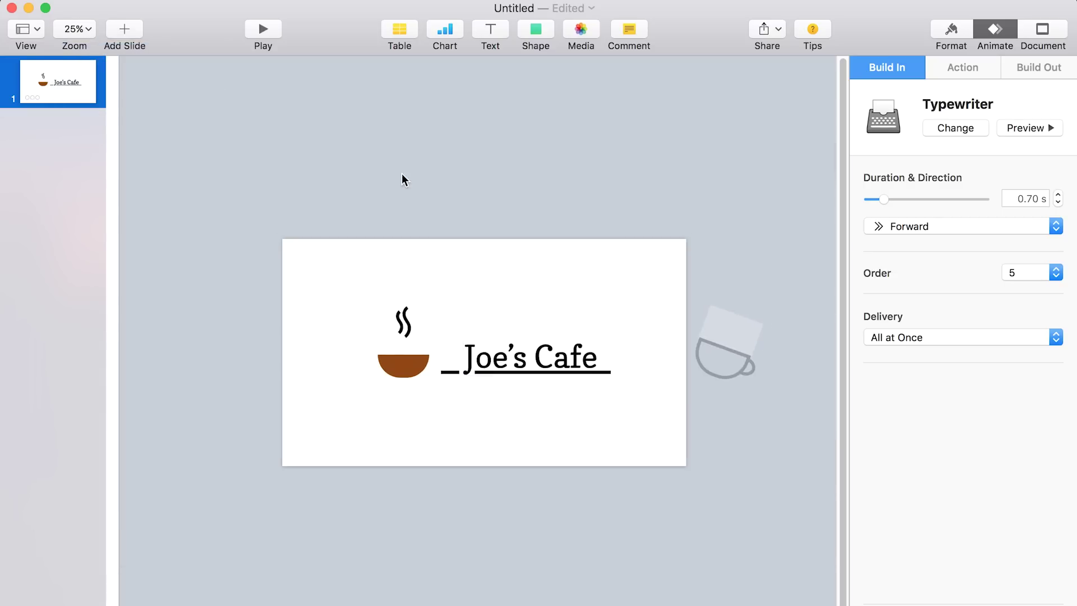
left_click(346, 175)
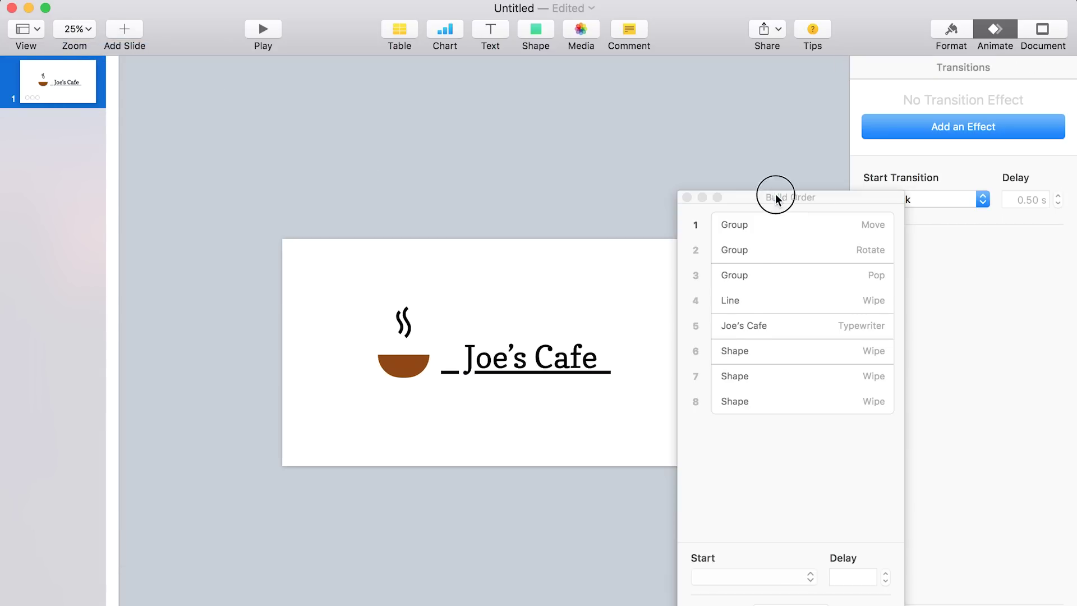
Preview the builds, then move the title's Typewriter build to fourth, starting with build 3
left_click_drag(775, 197, 932, 192)
left_click(946, 601)
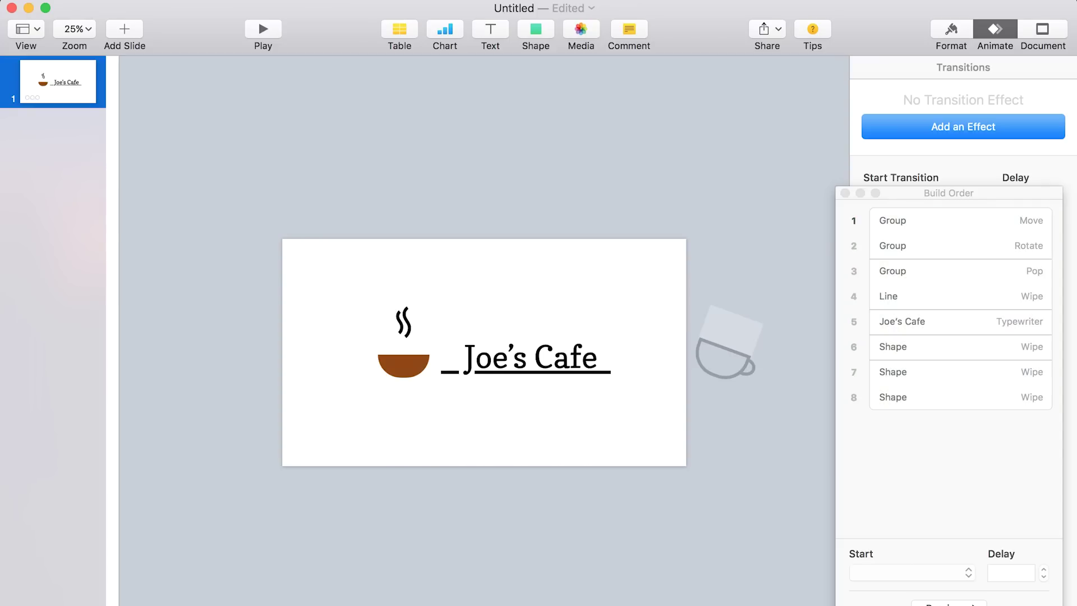
left_click(845, 193)
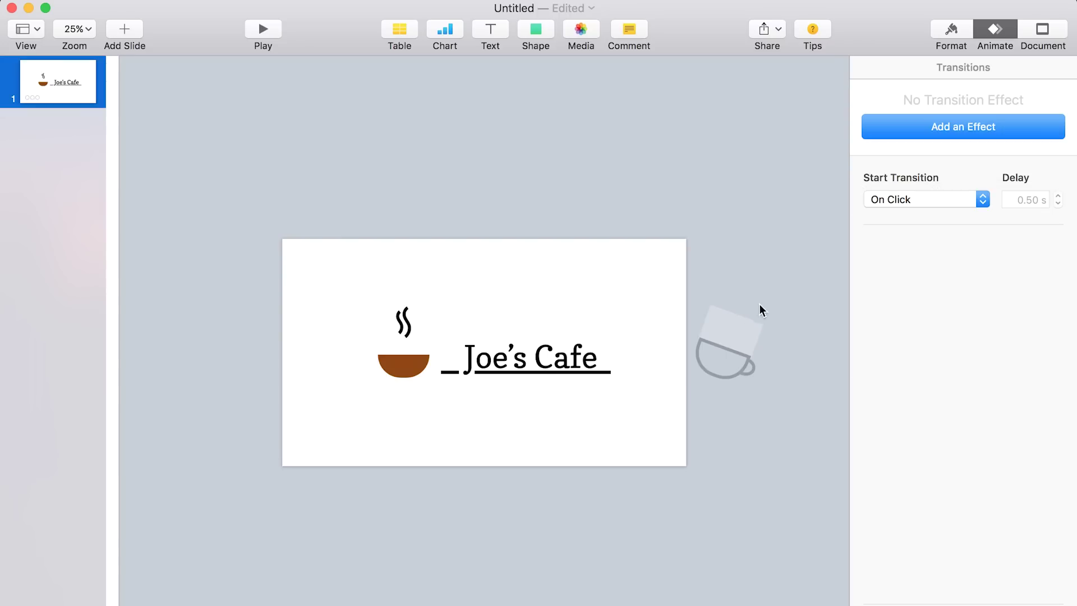
left_click(552, 362)
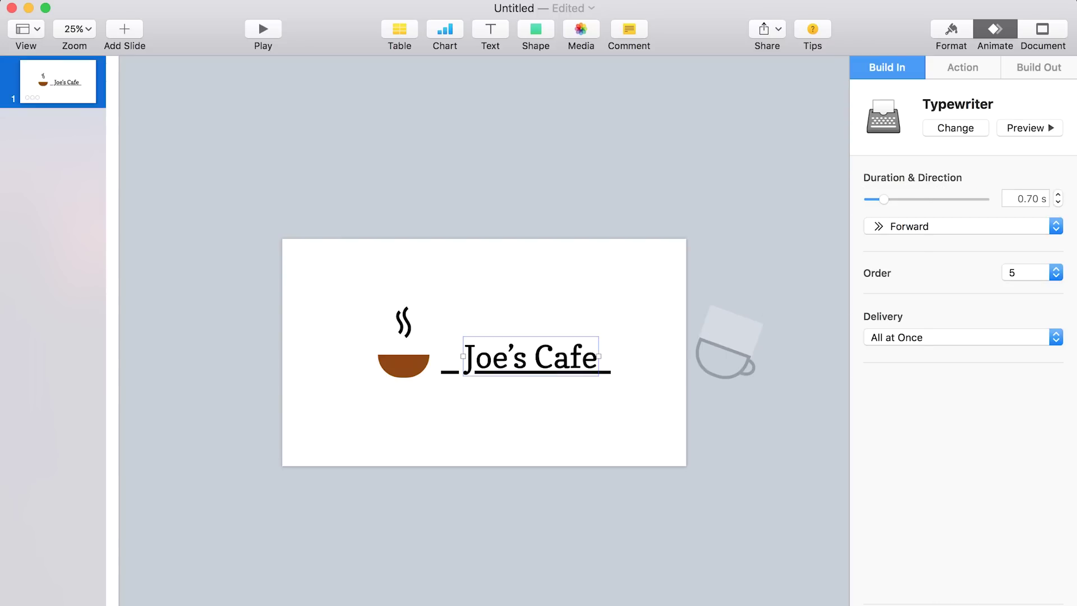
left_click(960, 598)
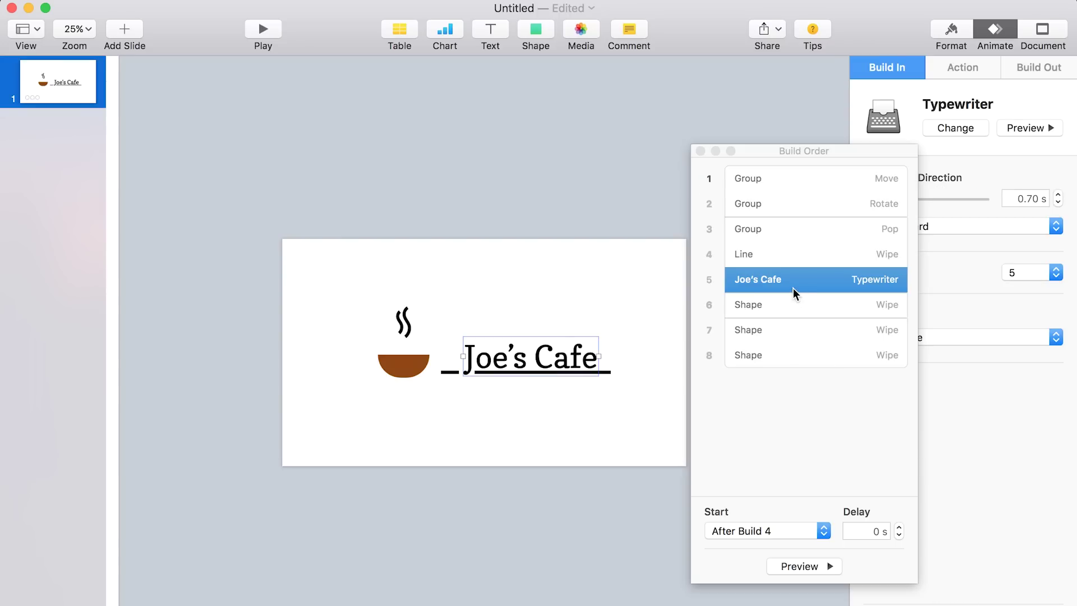
left_click_drag(793, 285, 788, 242)
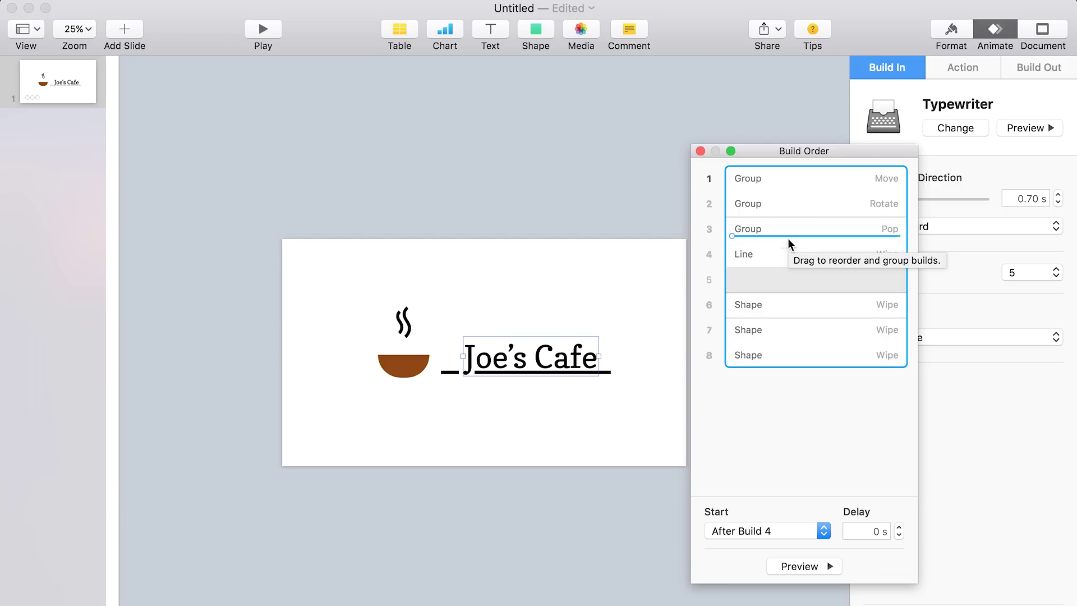
left_click(788, 532)
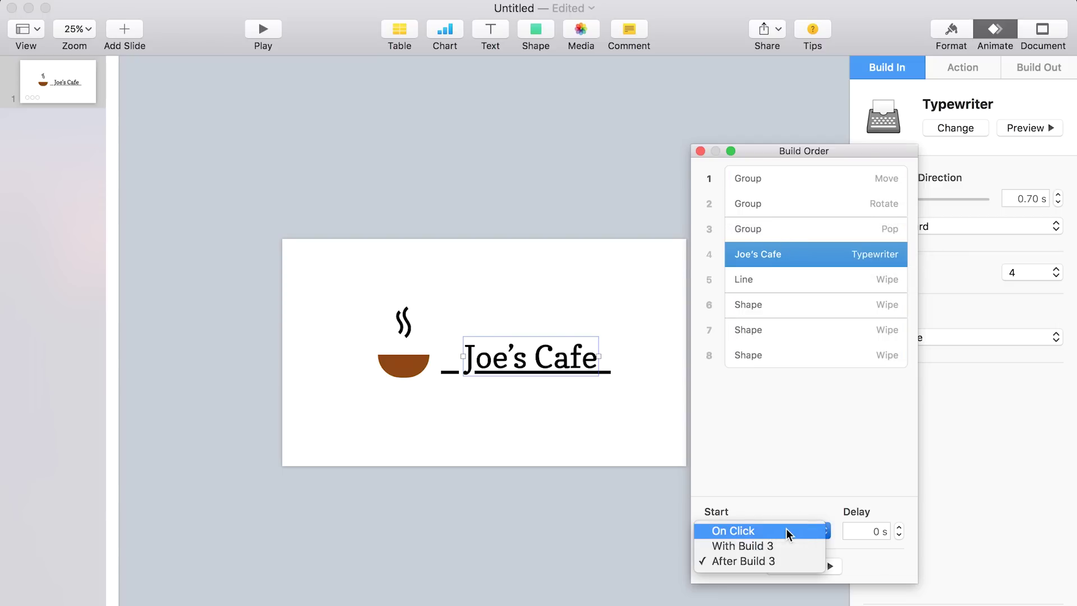
left_click(788, 545)
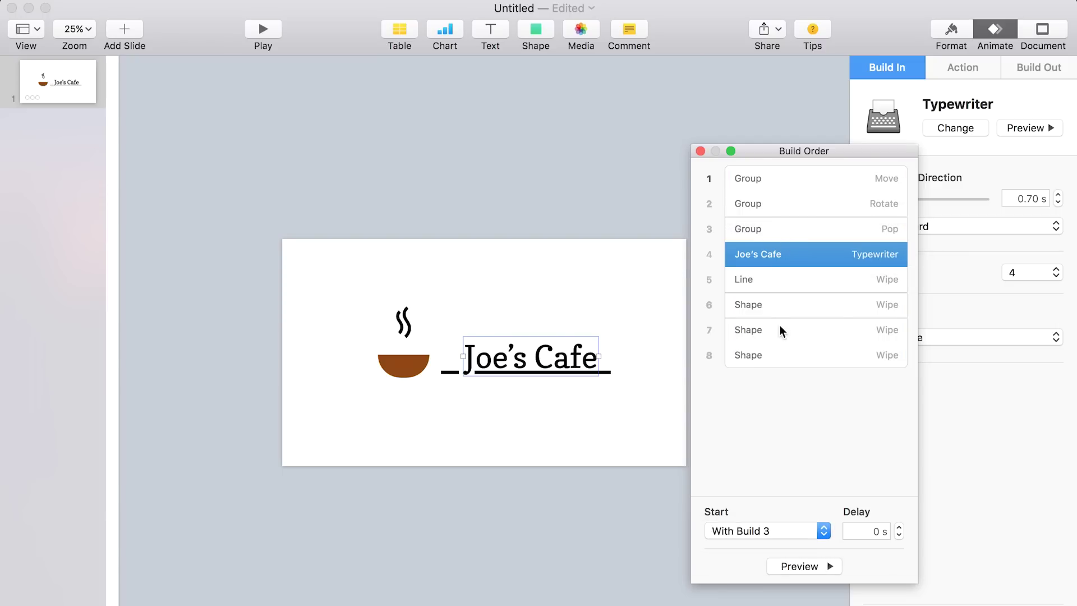
Set the underline wipe to start After Build 4, confirm the cup wipe follows, and preview
left_click(779, 283)
left_click(795, 531)
left_click(793, 555)
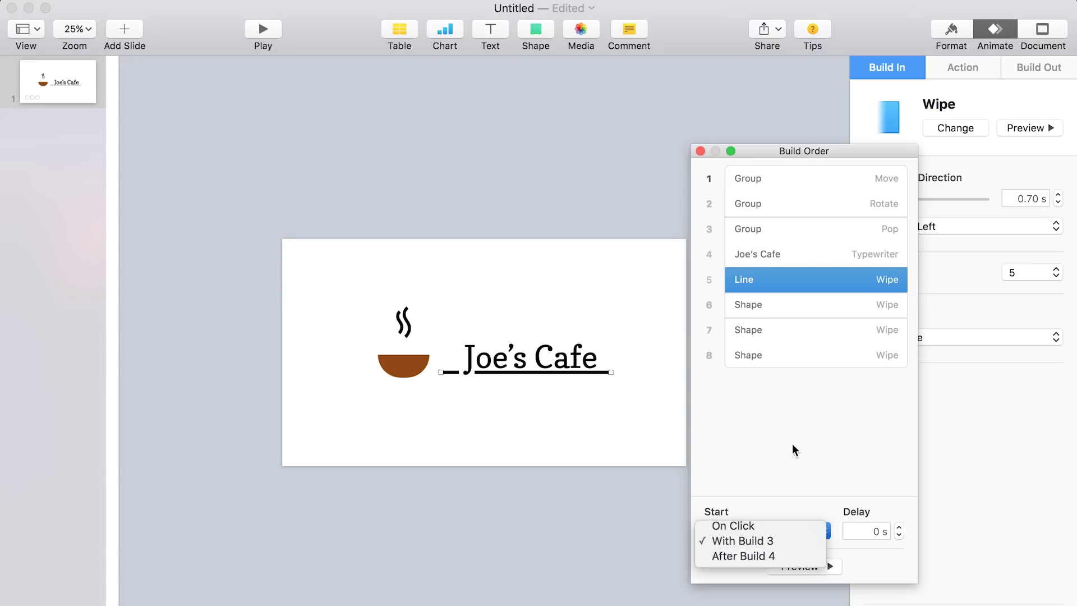
left_click(791, 309)
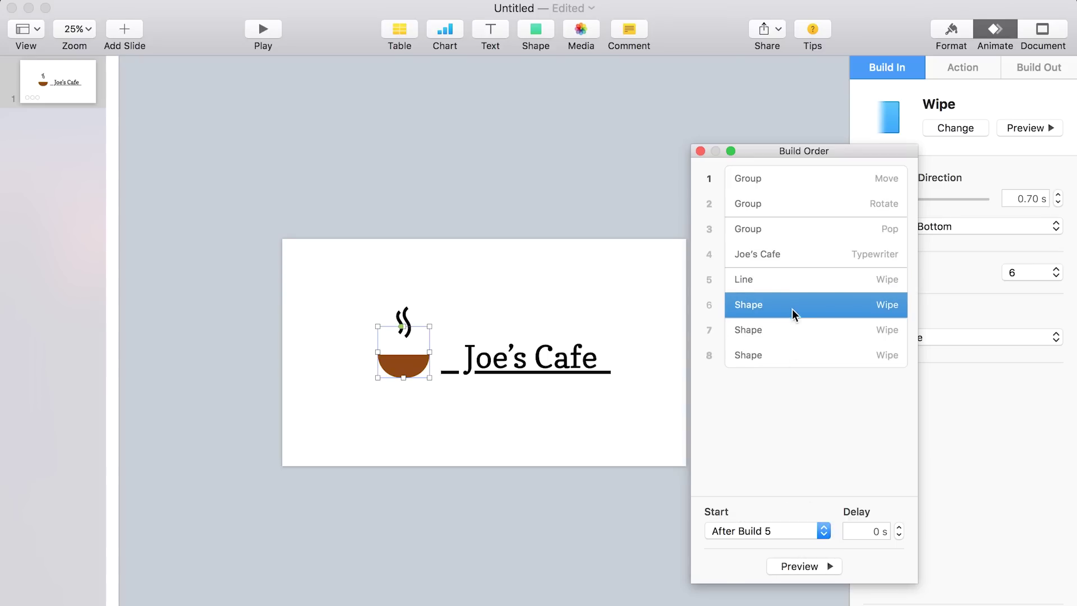
left_click(806, 568)
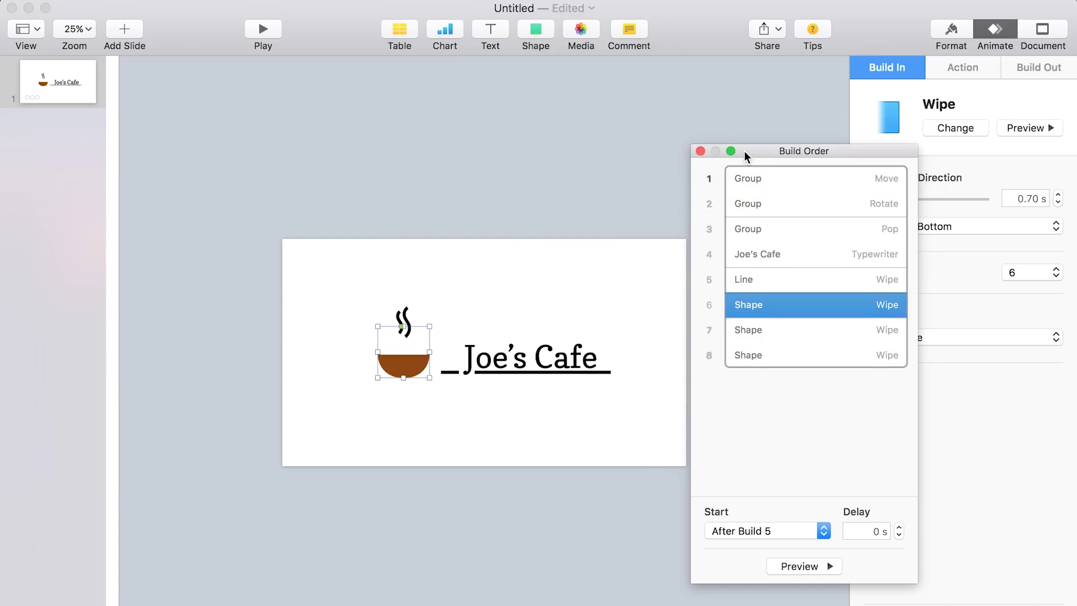
left_click_drag(743, 150, 906, 159)
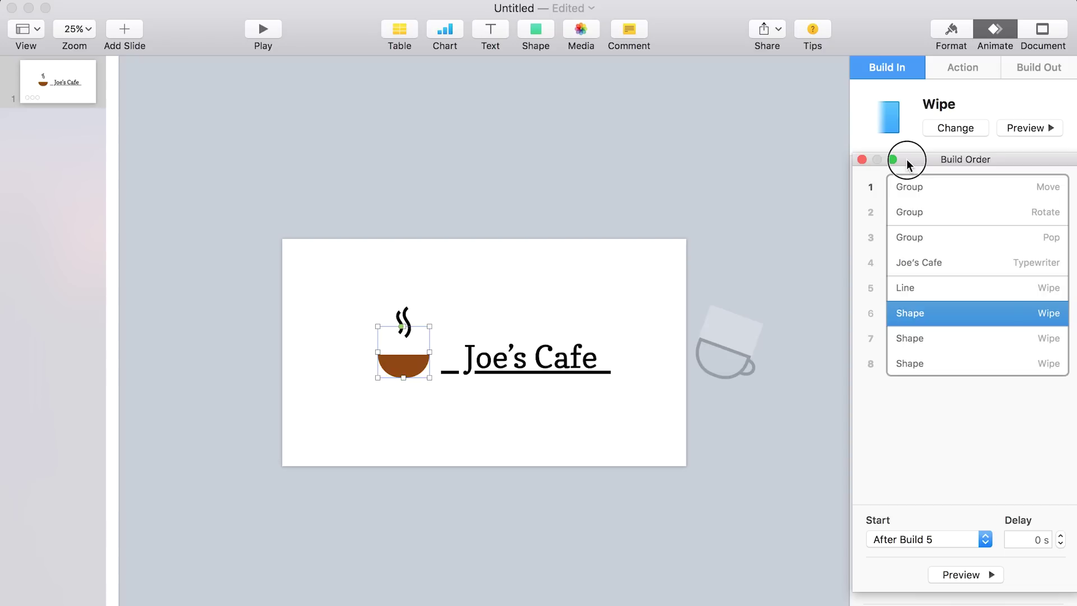
left_click(544, 362)
Nudge the Joe's Cafe title and the small object beside it slightly left
left_click(463, 375, "shift")
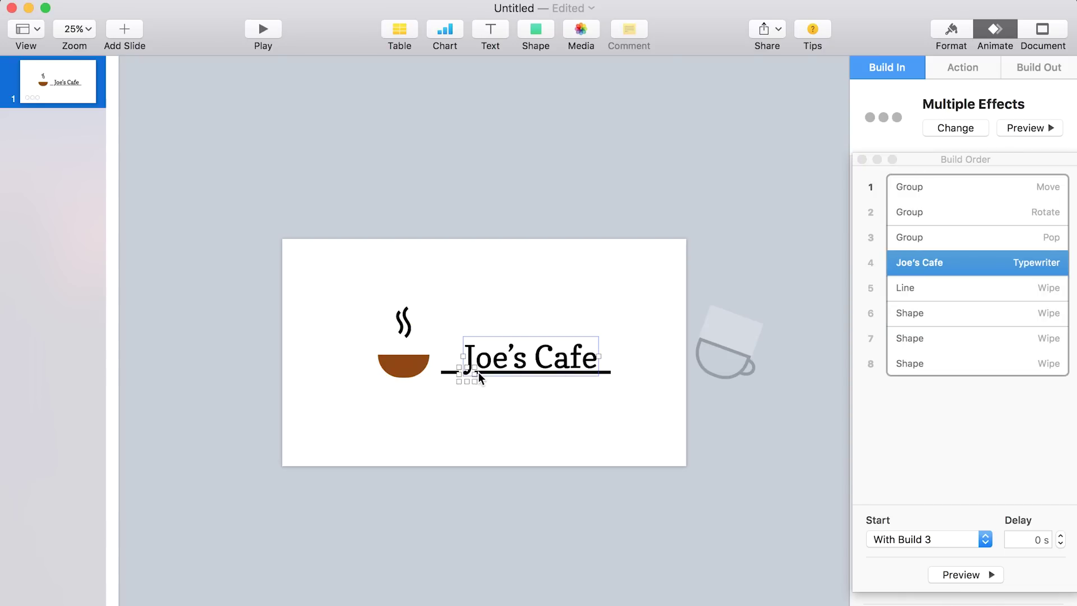
key("shift+Left")
key("shift+Left")
key("shift+Left")
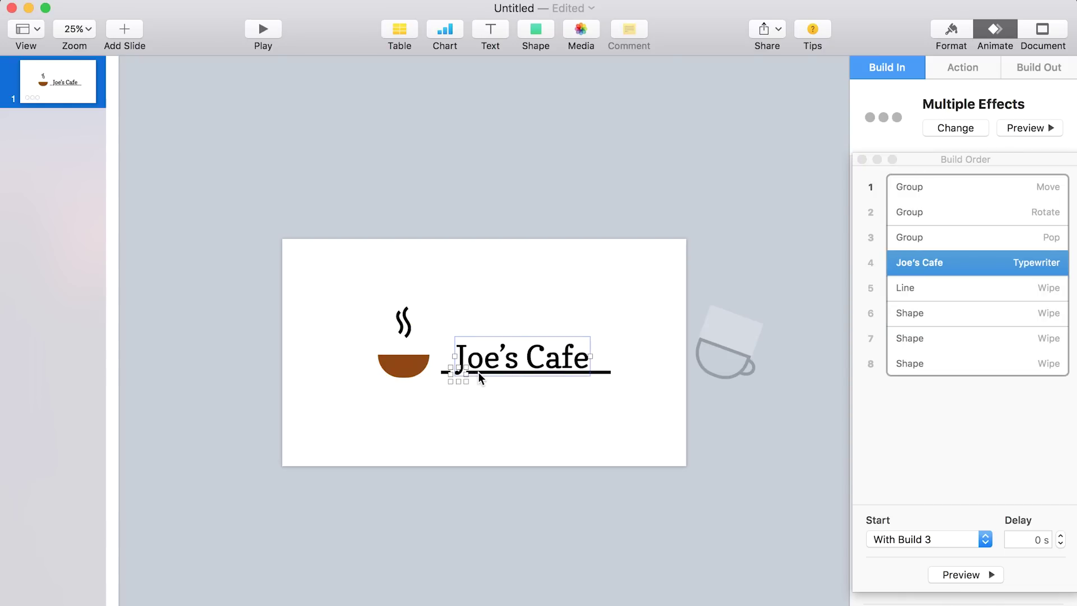
left_click(536, 392)
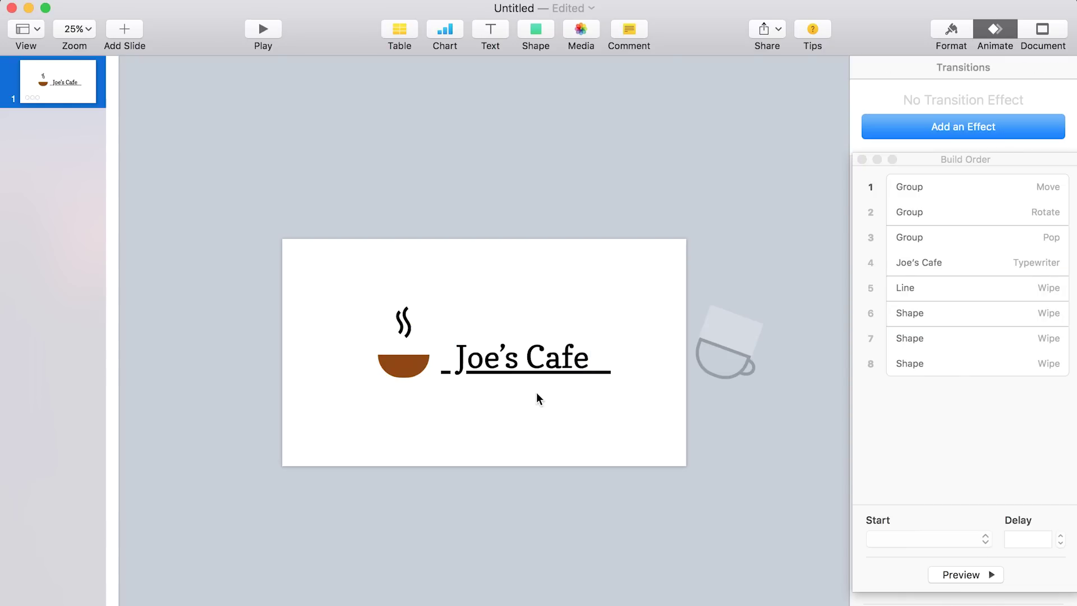
Shorten the underline's right end to match the text and preview the animation
left_click(593, 373)
left_click_drag(610, 371, 604, 373)
left_click(668, 145)
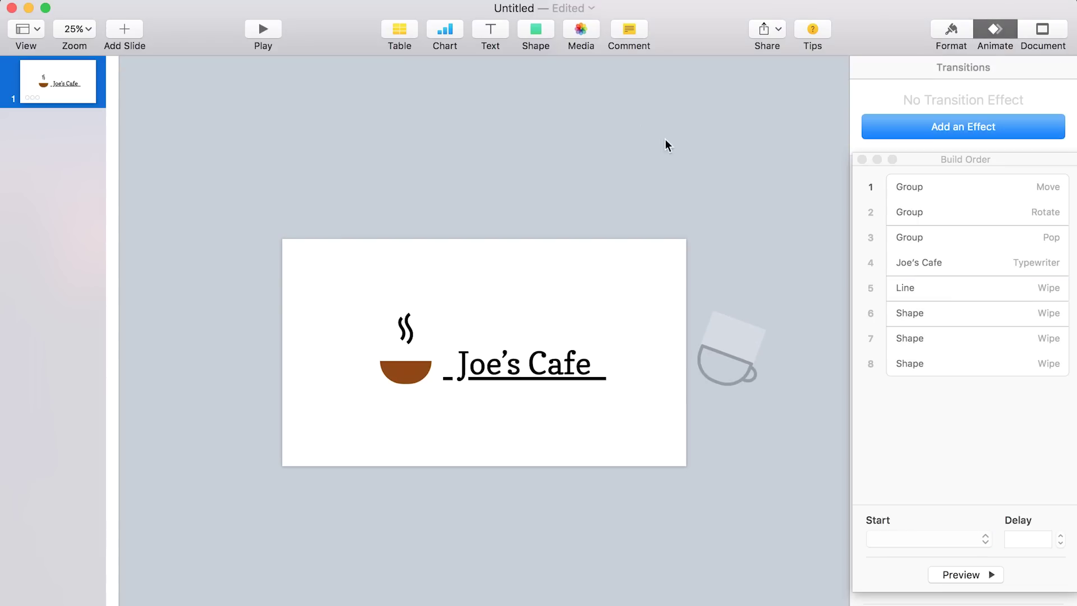
left_click(974, 574)
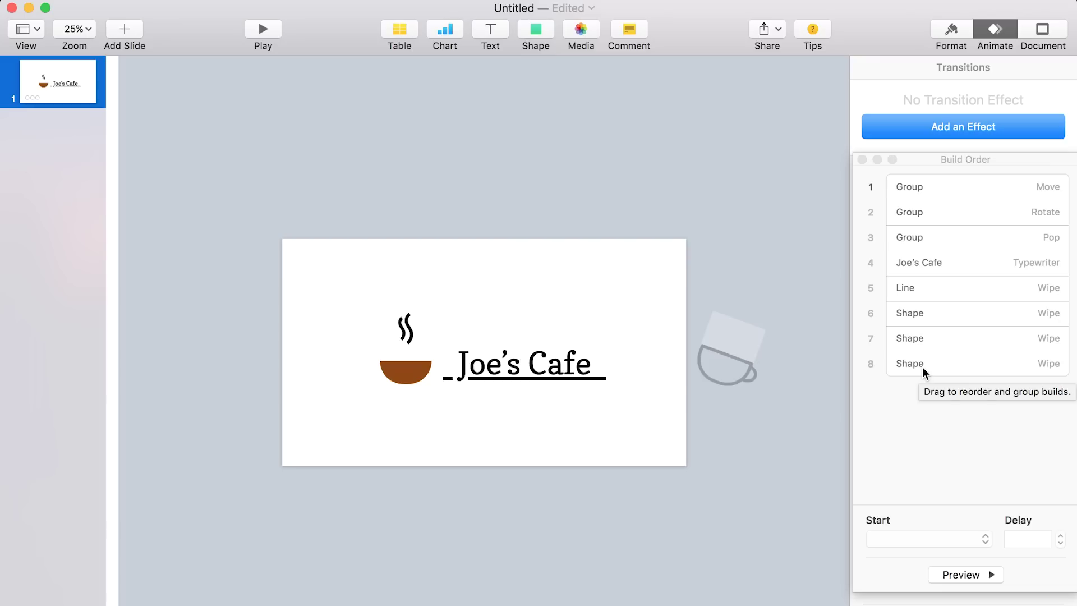
In the Document inspector, check the slide size and keep it at Widescreen 16:9
left_click(862, 160)
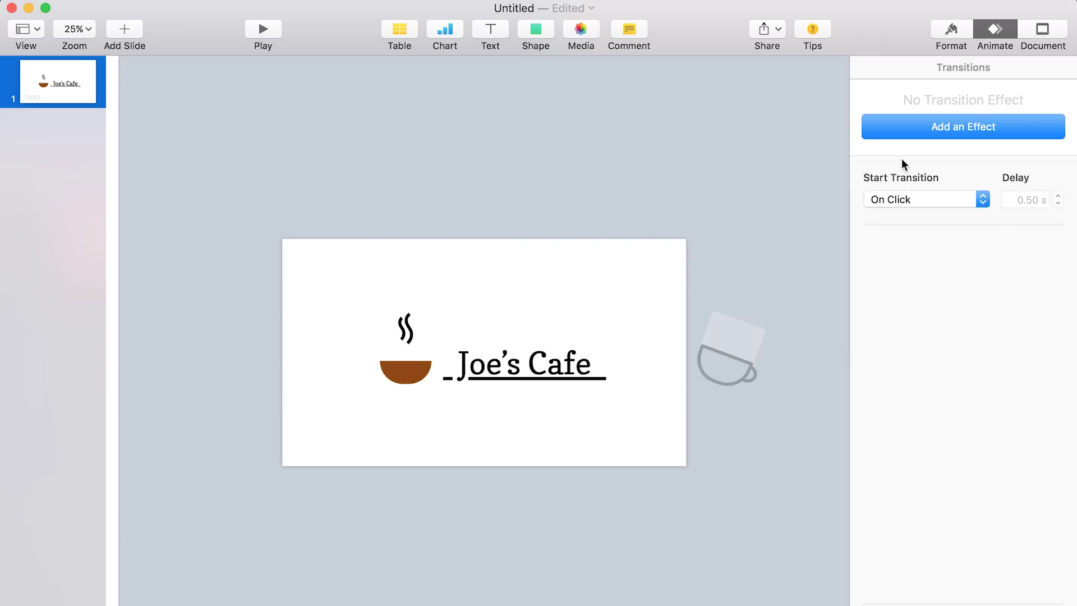
left_click(1045, 34)
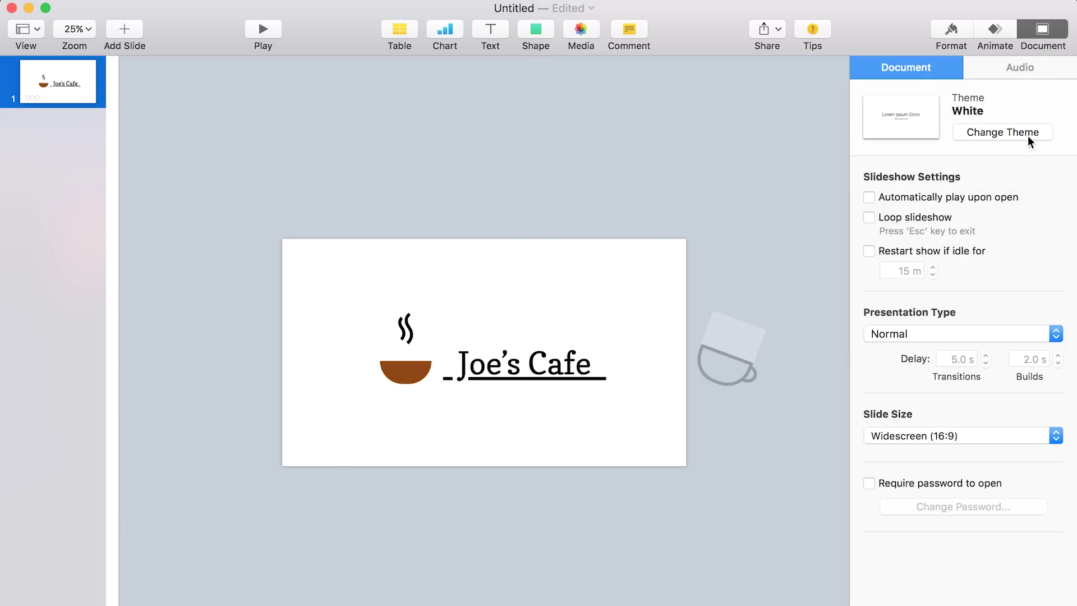
left_click(1014, 442)
left_click(1014, 455)
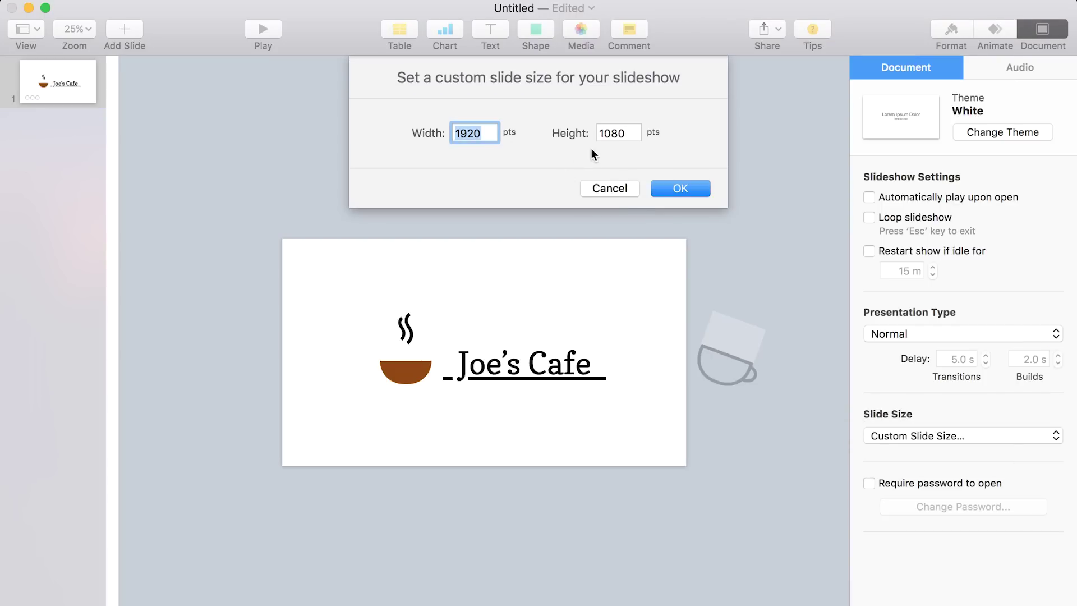
left_click(677, 189)
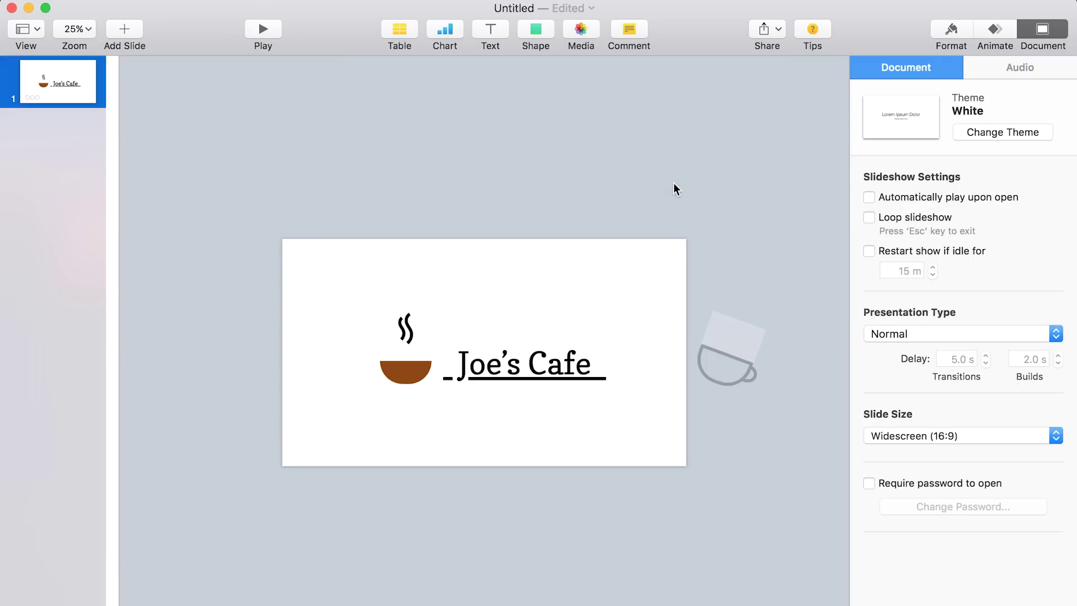
Set Presentation Type to Self-Playing with a 0 s Builds delay and 3 s Transitions delay
left_click(985, 332)
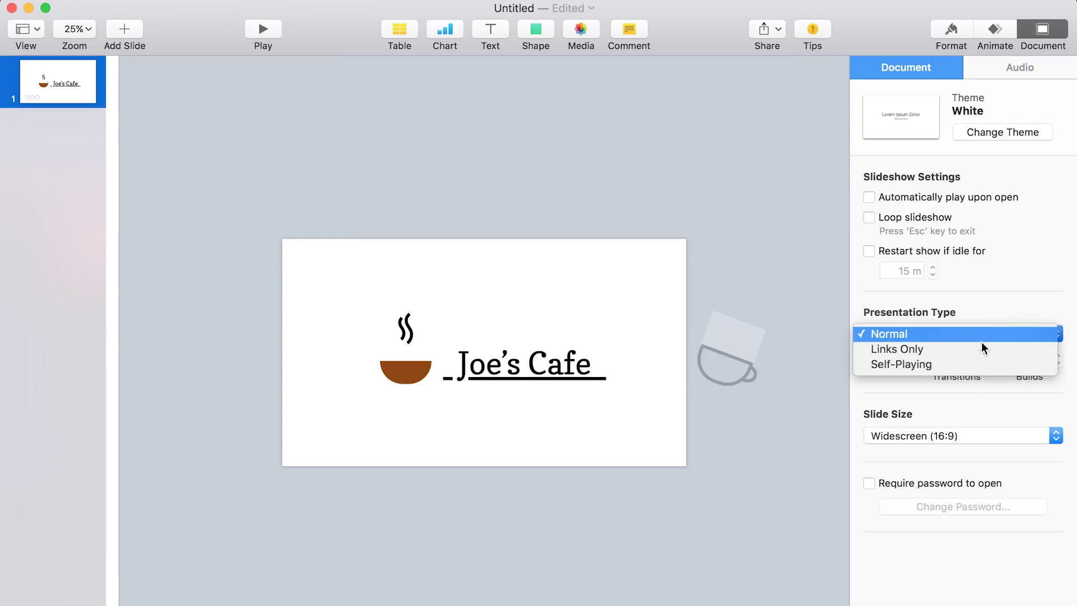
left_click(968, 363)
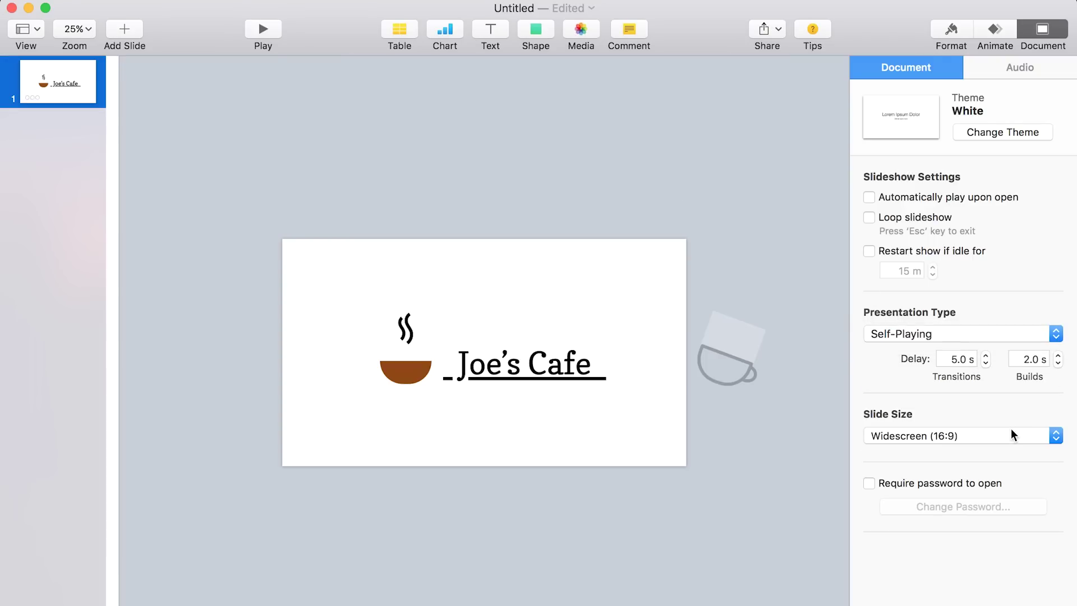
triple_click(1019, 360)
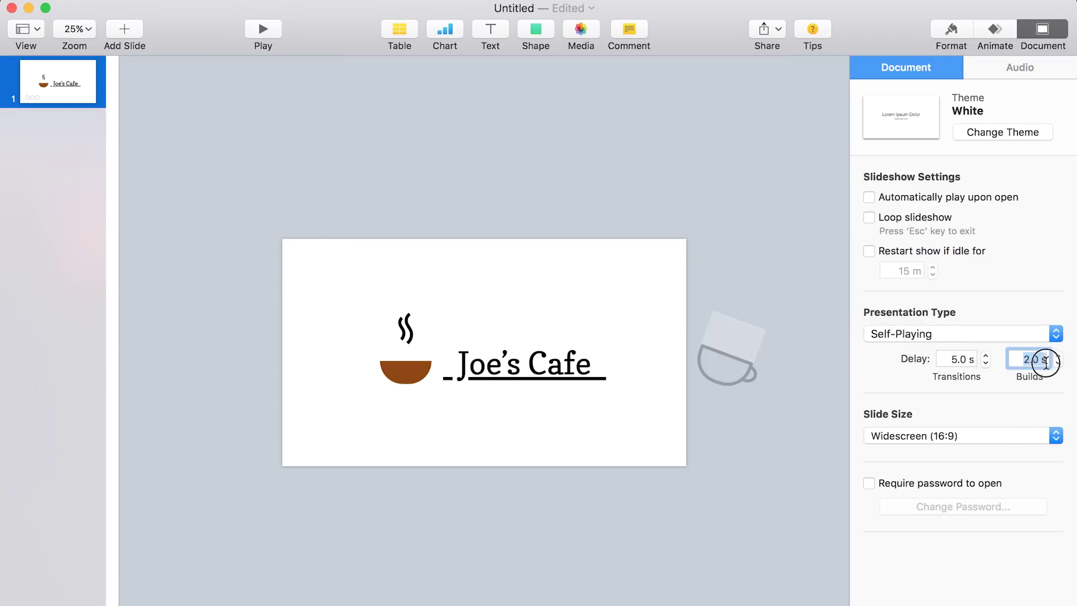
type("0")
triple_click(963, 361)
type("3")
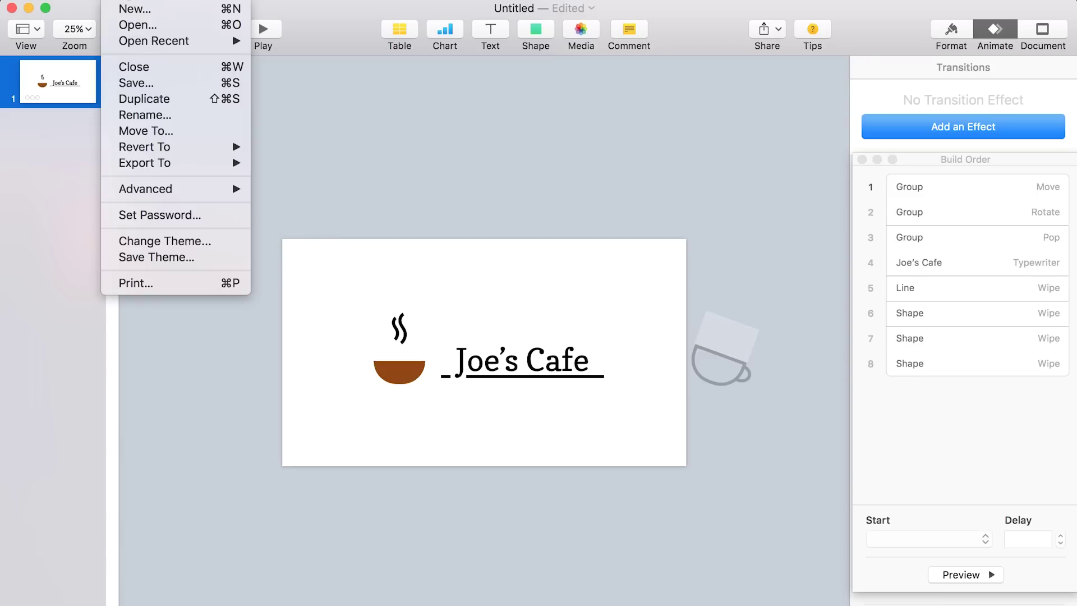
Export the presentation as a QuickTime movie at 1080p resolution
mouse_move(150, 162)
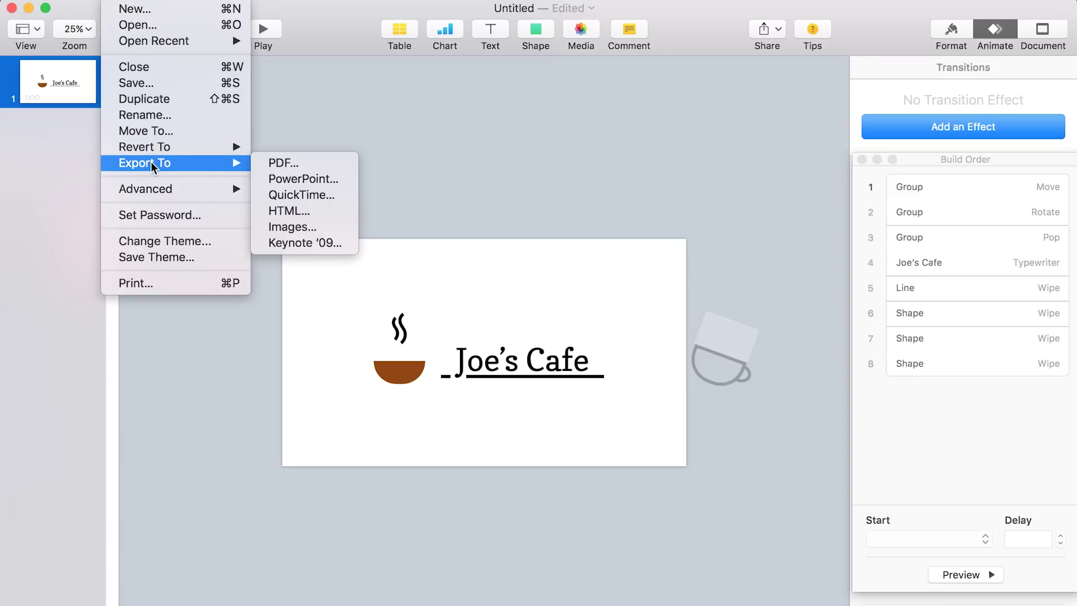
left_click(317, 195)
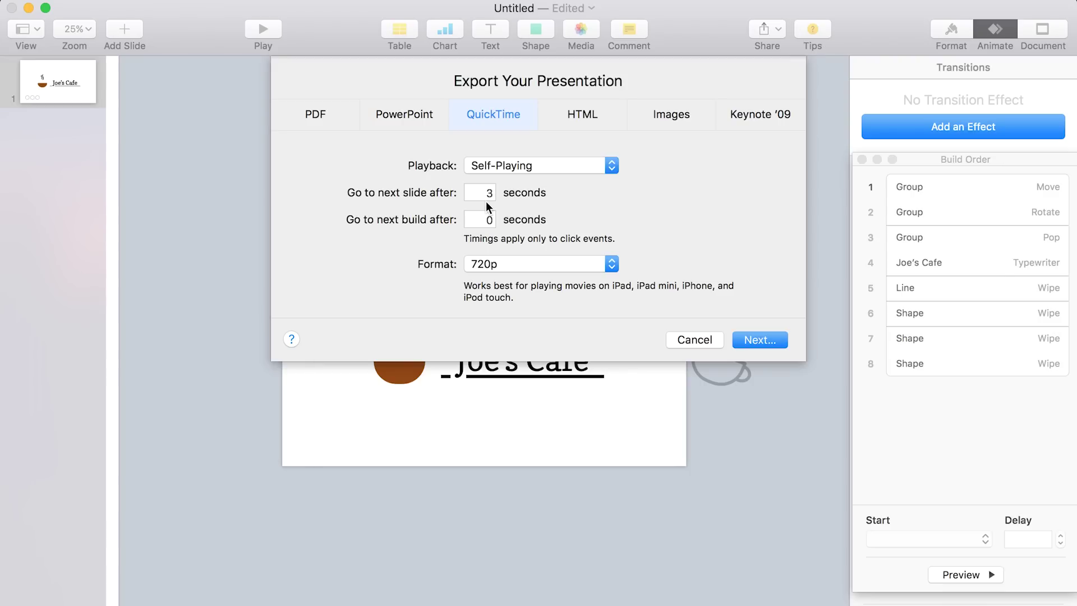
left_click(613, 264)
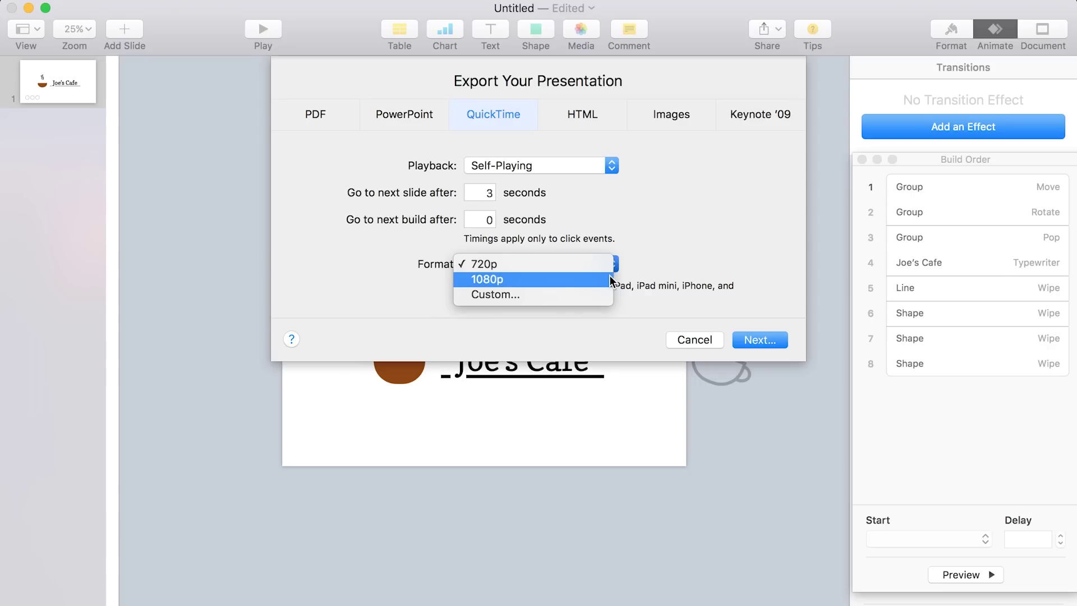
left_click(609, 276)
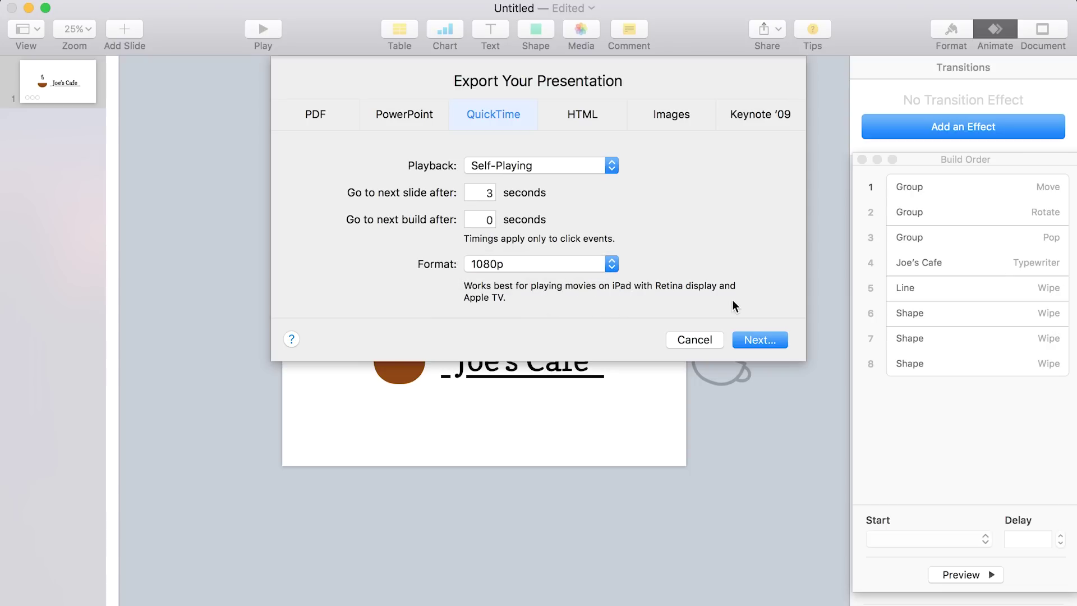
left_click(756, 340)
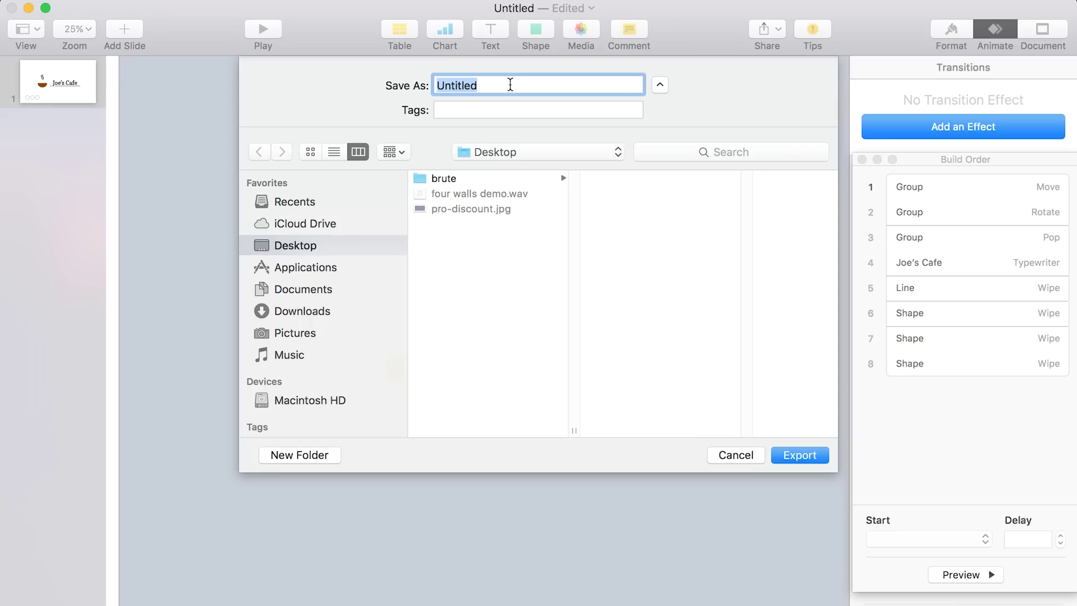
Save the movie as joes-intro on the Desktop and hide Keynote
type("joes")
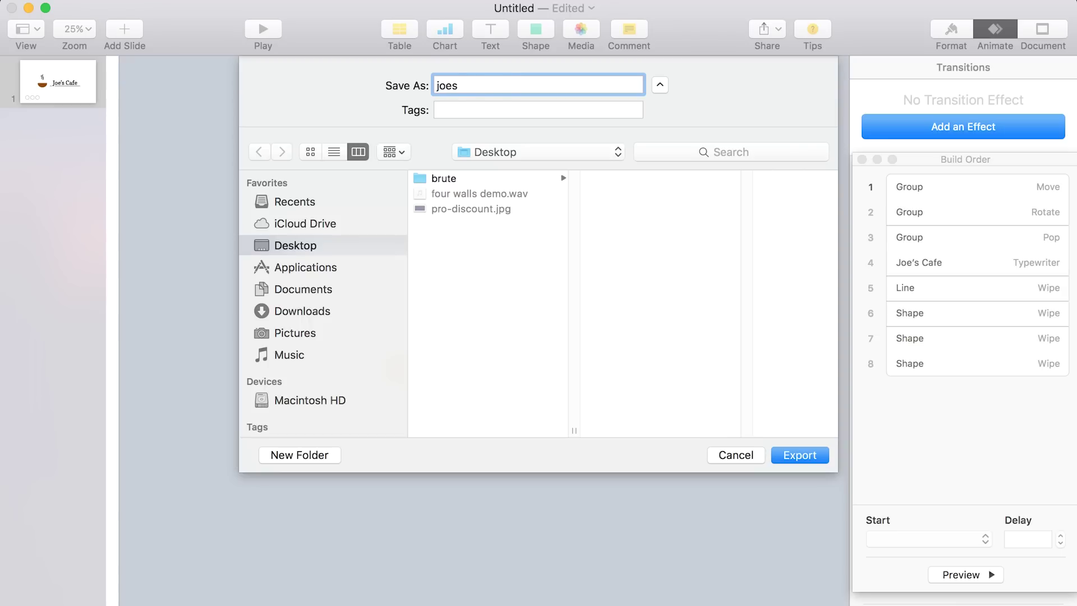
type("-intro")
left_click(785, 455)
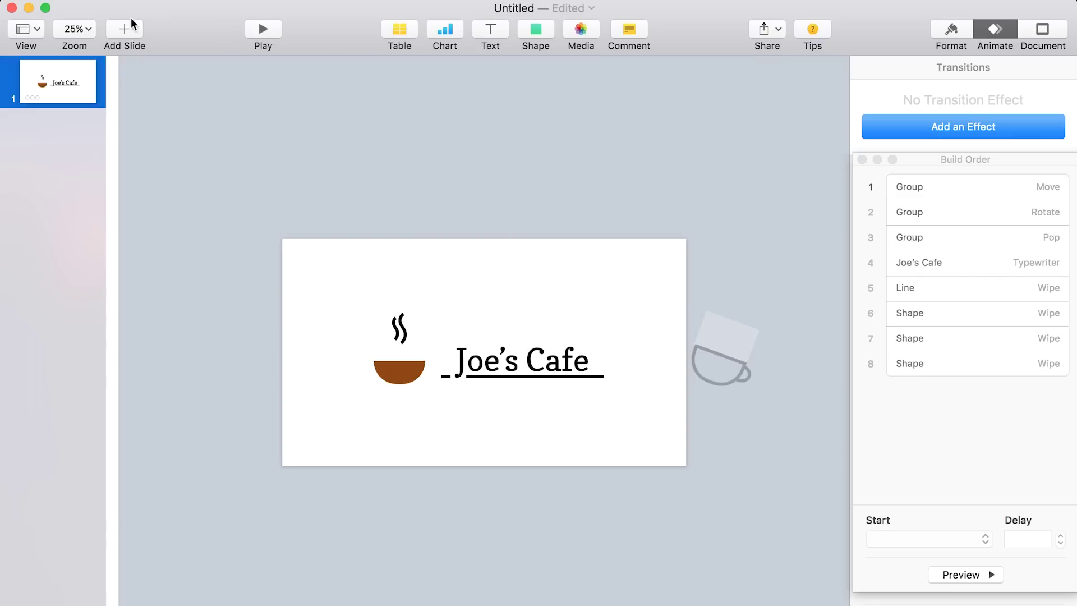
left_click(31, 9)
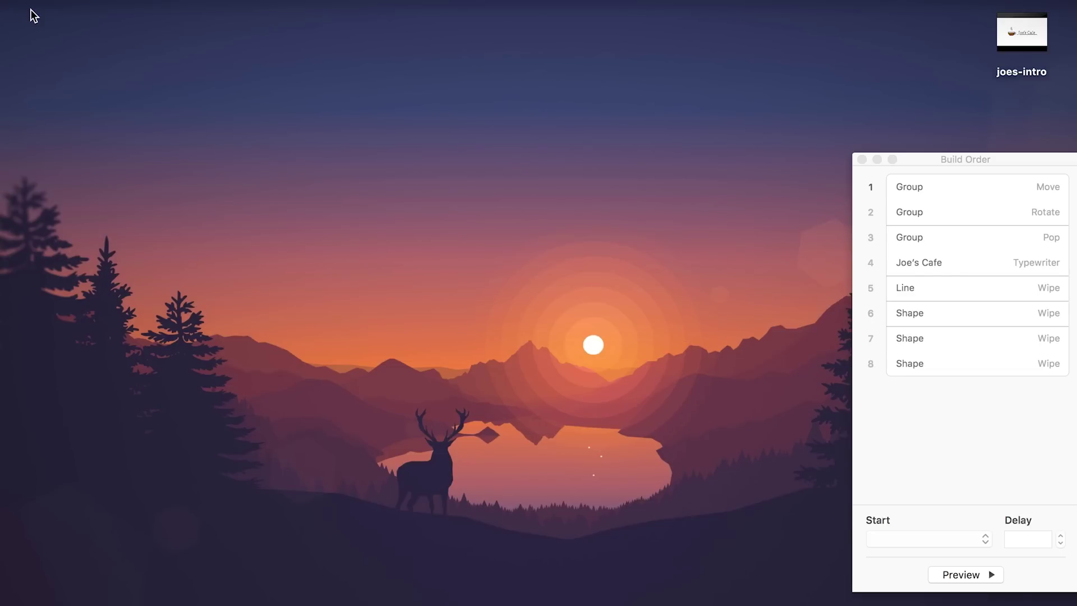
Close the leftover Build Order panel still floating over the desktop
left_click(862, 159)
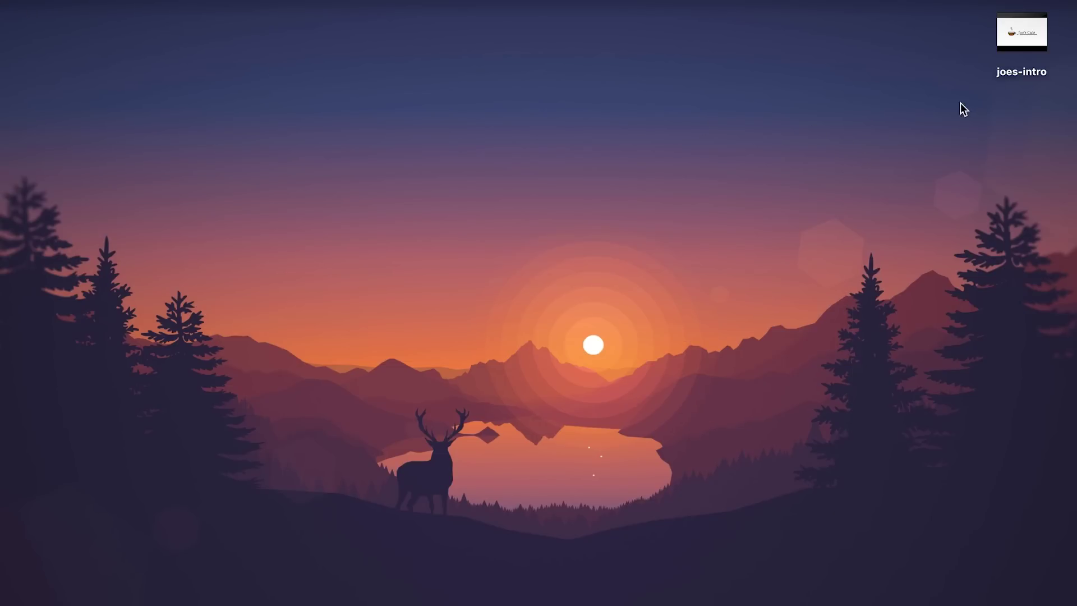